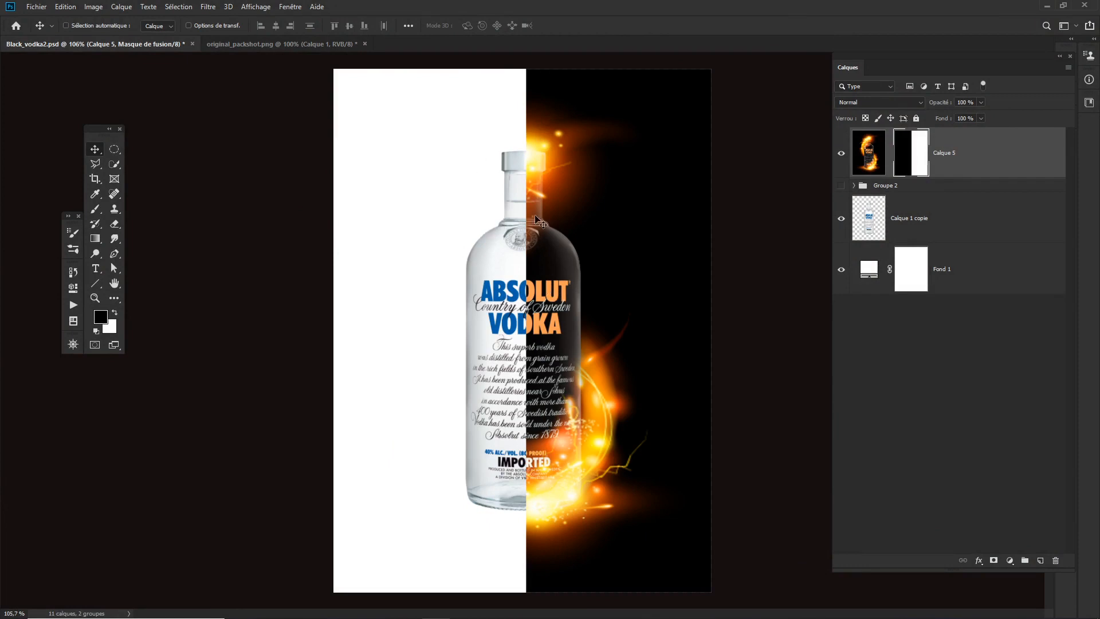
# - Switch to the original_packshot.png document and confirm a crop at the full canvas size, about 21.31 by 31.96 cm
pyautogui.click(297, 44)
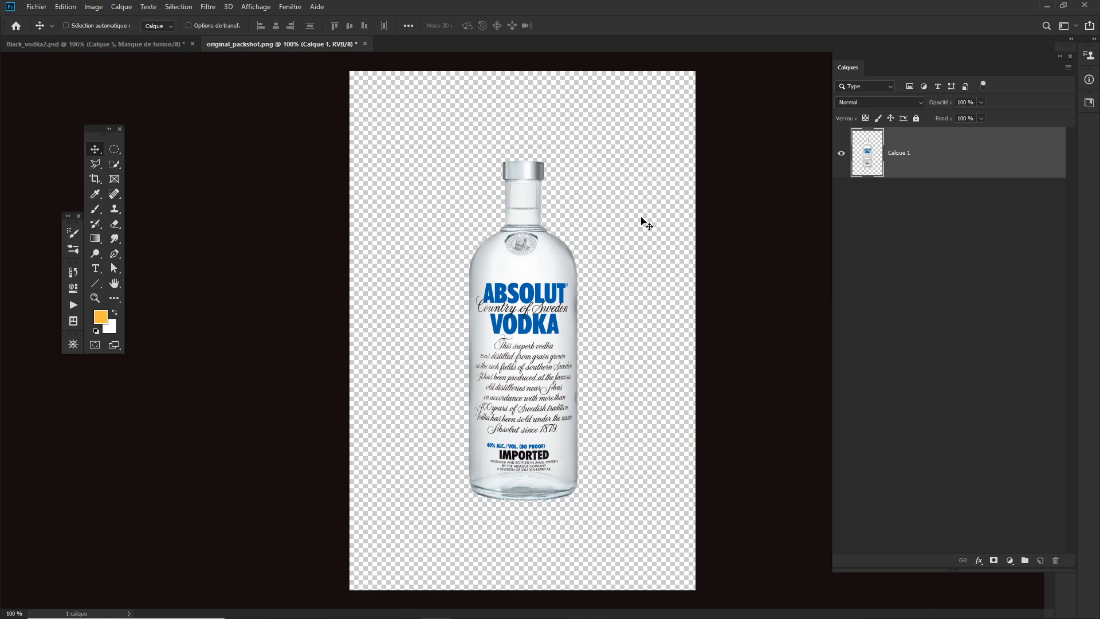
pyautogui.press('c')
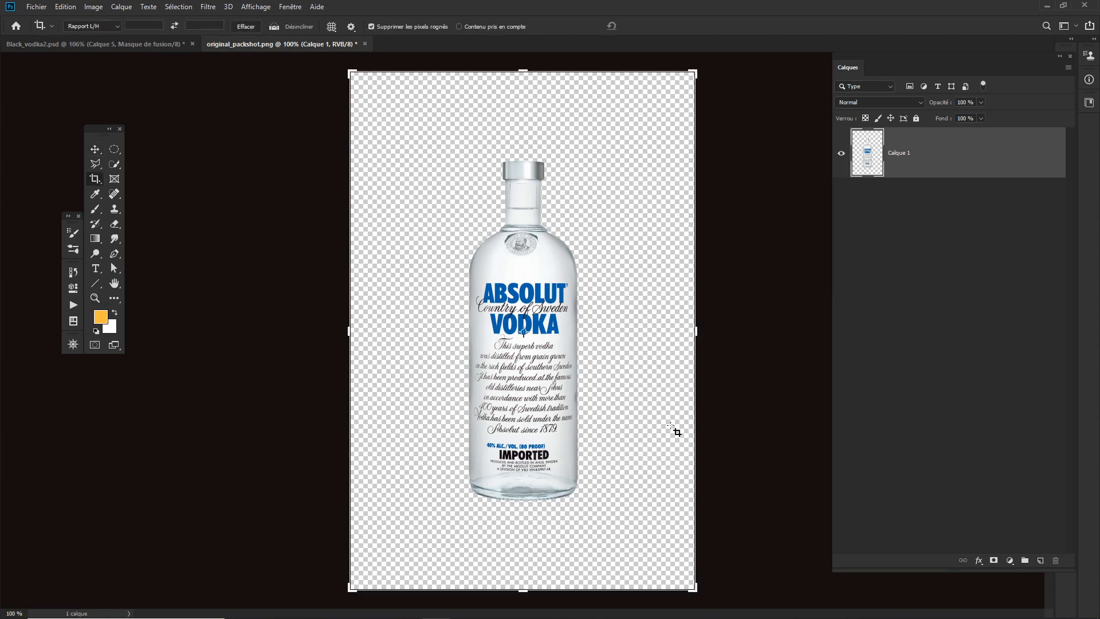
pyautogui.moveTo(696, 589)
pyautogui.mouseDown()
pyautogui.moveTo(663, 518)
pyautogui.moveTo(649, 533)
pyautogui.moveTo(697, 588)
pyautogui.mouseUp()
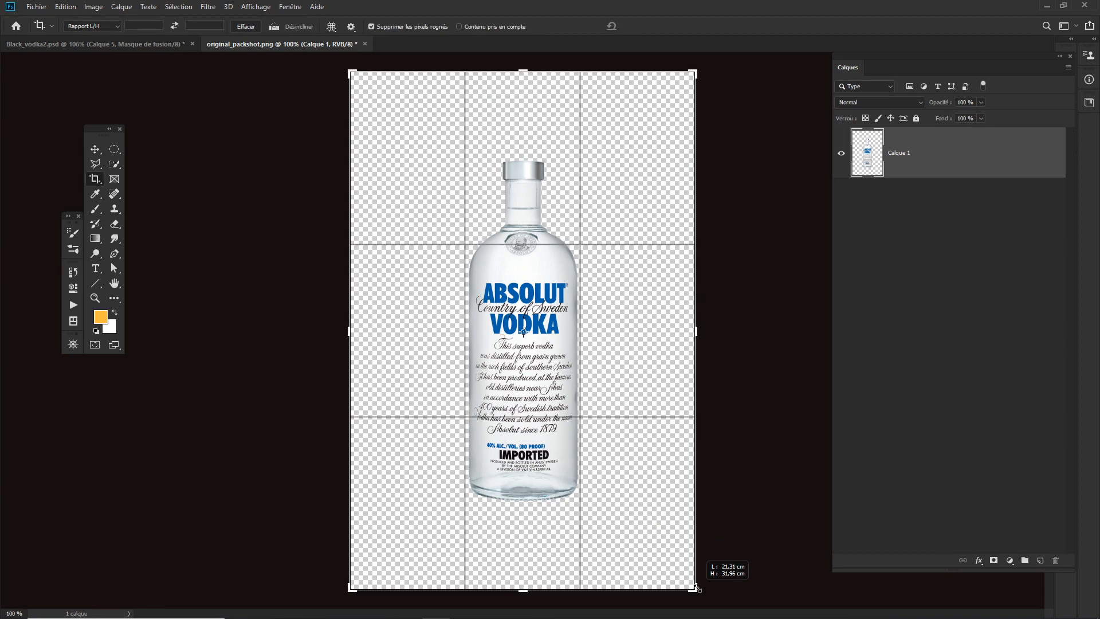
pyautogui.press('Return')
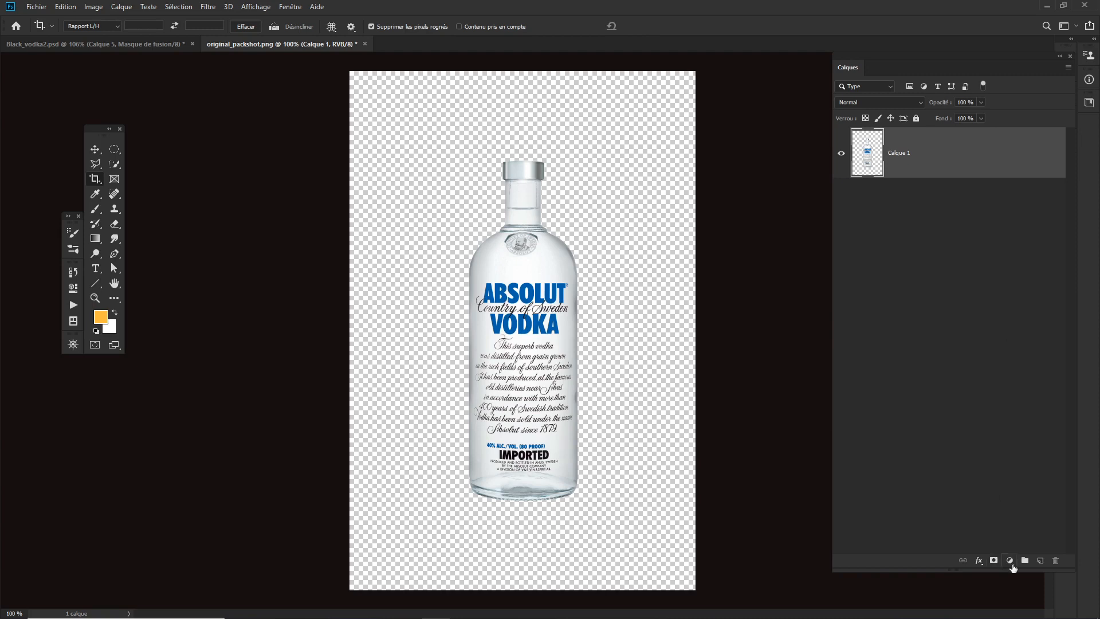
# - Add a black solid colour fill layer and place it beneath the bottle layer as the background
pyautogui.click(1010, 560)
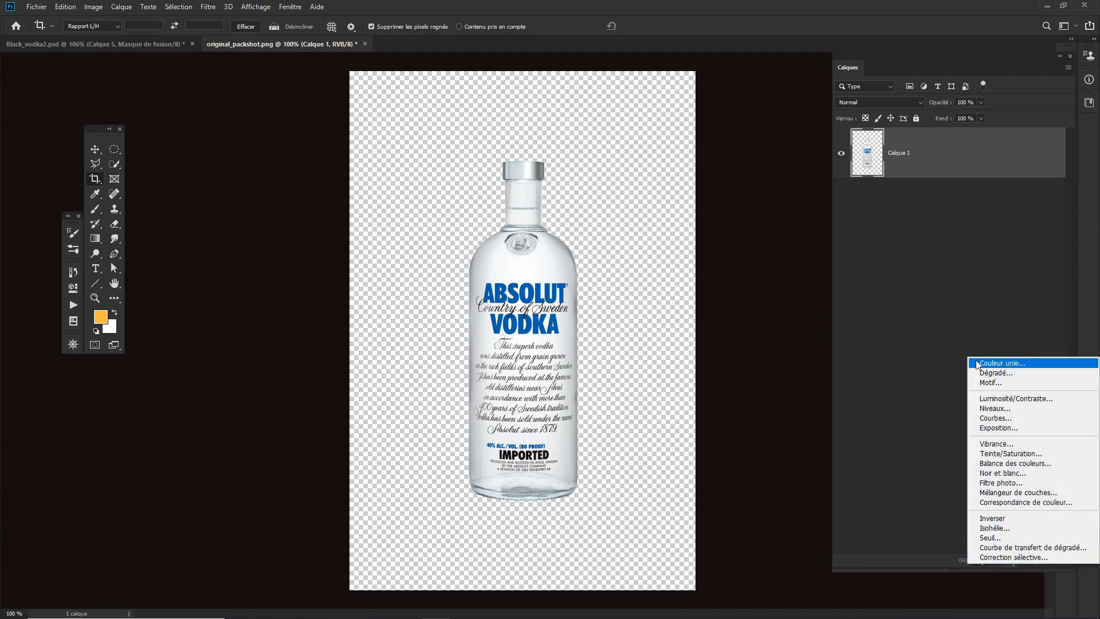
pyautogui.click(1002, 363)
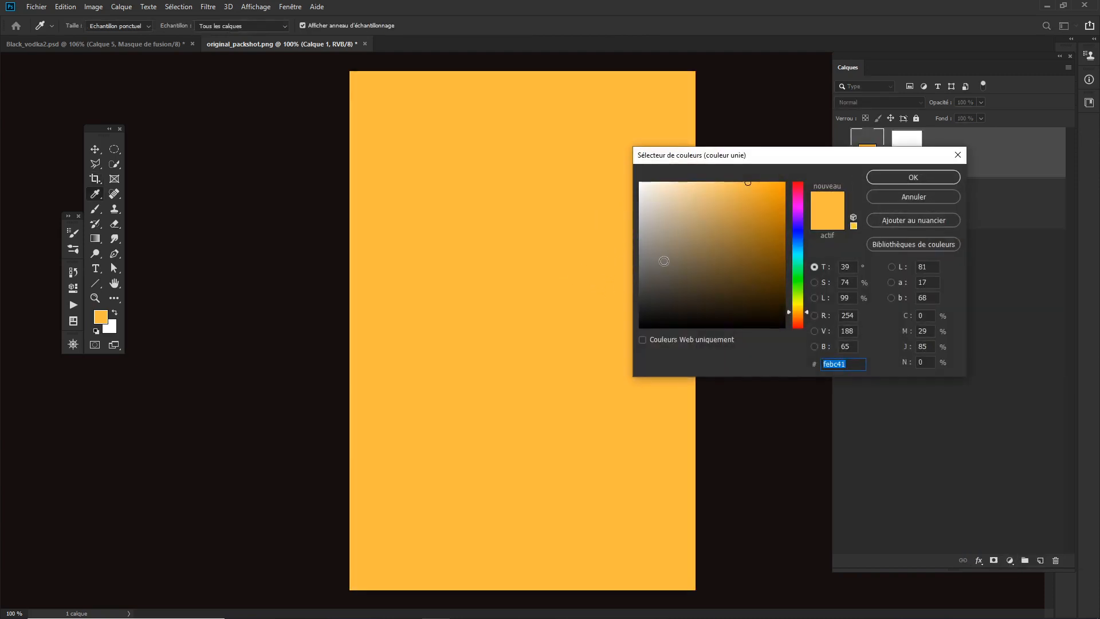
pyautogui.moveTo(664, 261); pyautogui.dragTo(624, 329)
pyautogui.click(914, 177)
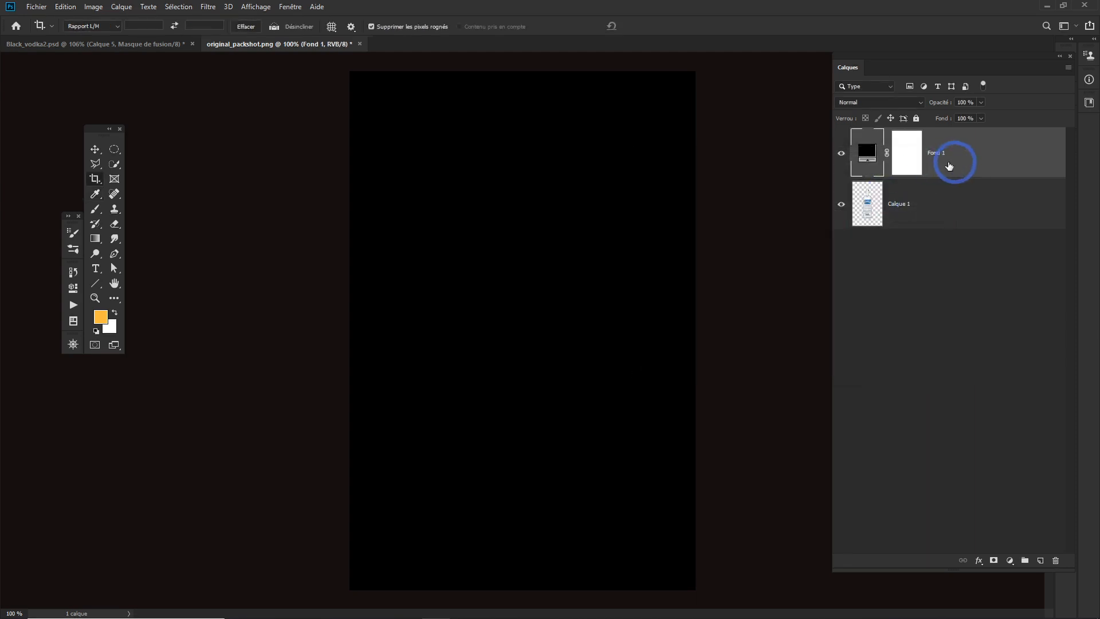
pyautogui.moveTo(949, 166); pyautogui.dragTo(972, 238)
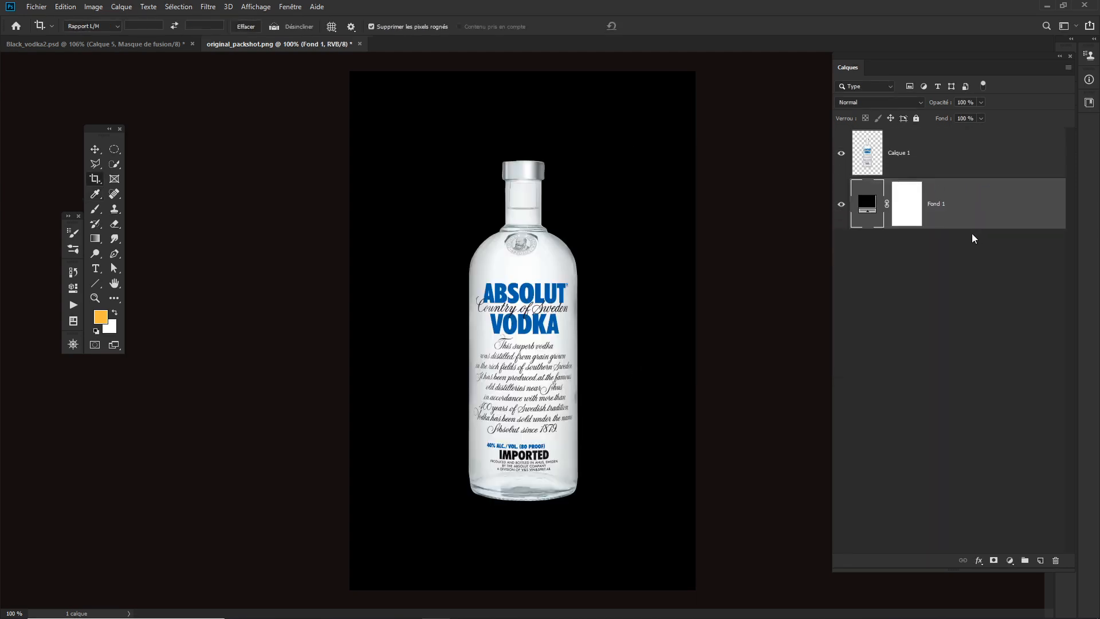
# - Invert the colours of the bottle layer Calque 1 with the Négatif adjustment, checking the Black_vodka2.psd reference first
pyautogui.click(917, 169)
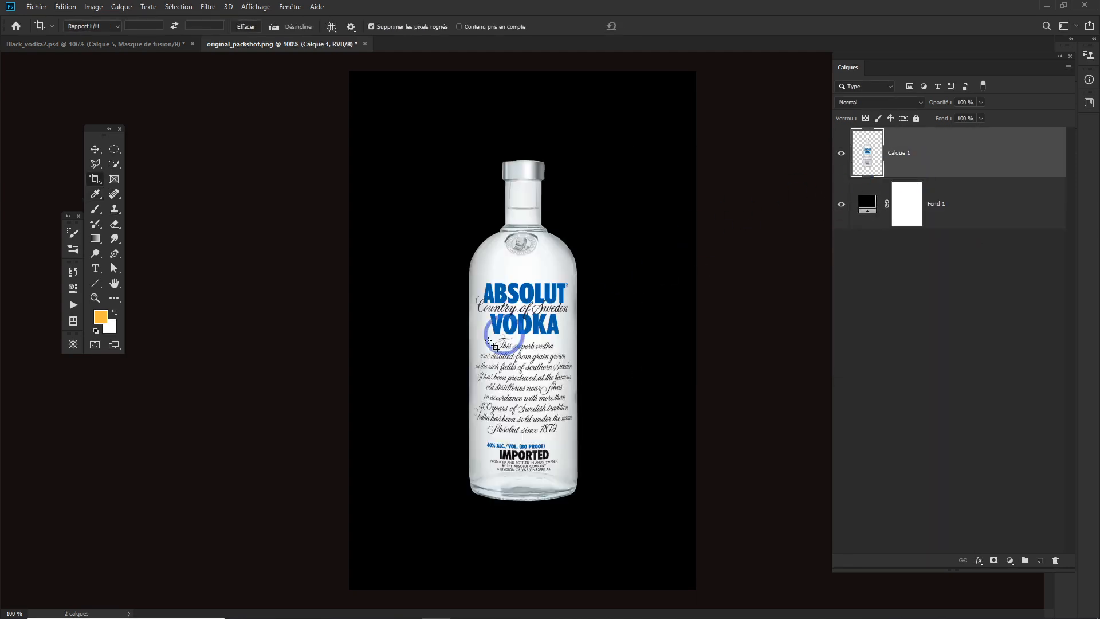
pyautogui.click(164, 46)
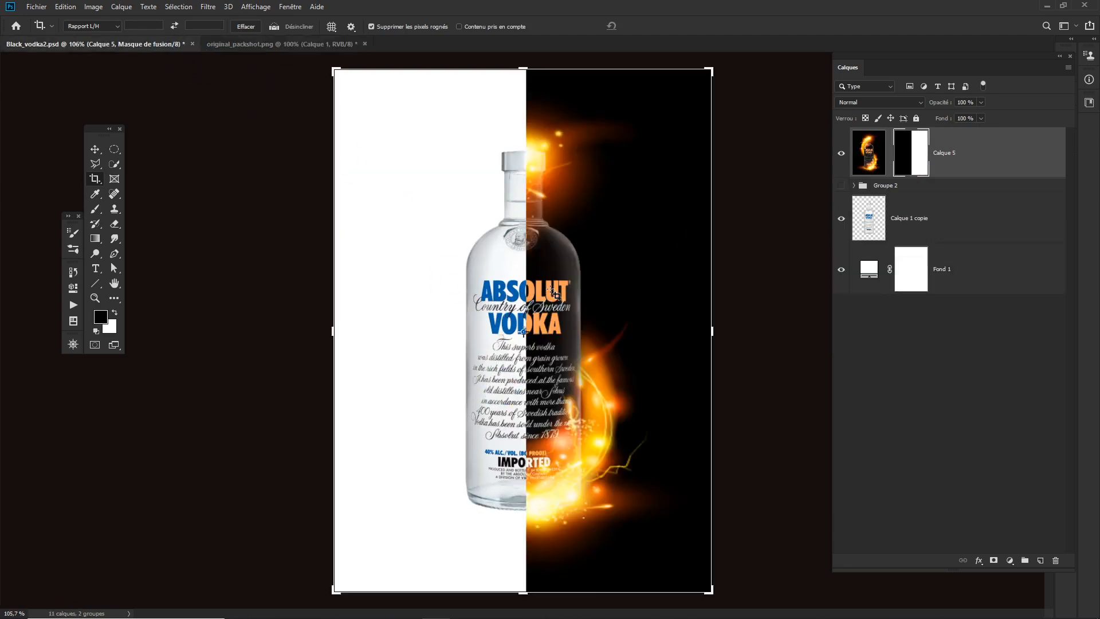
pyautogui.press('v')
pyautogui.click(286, 46)
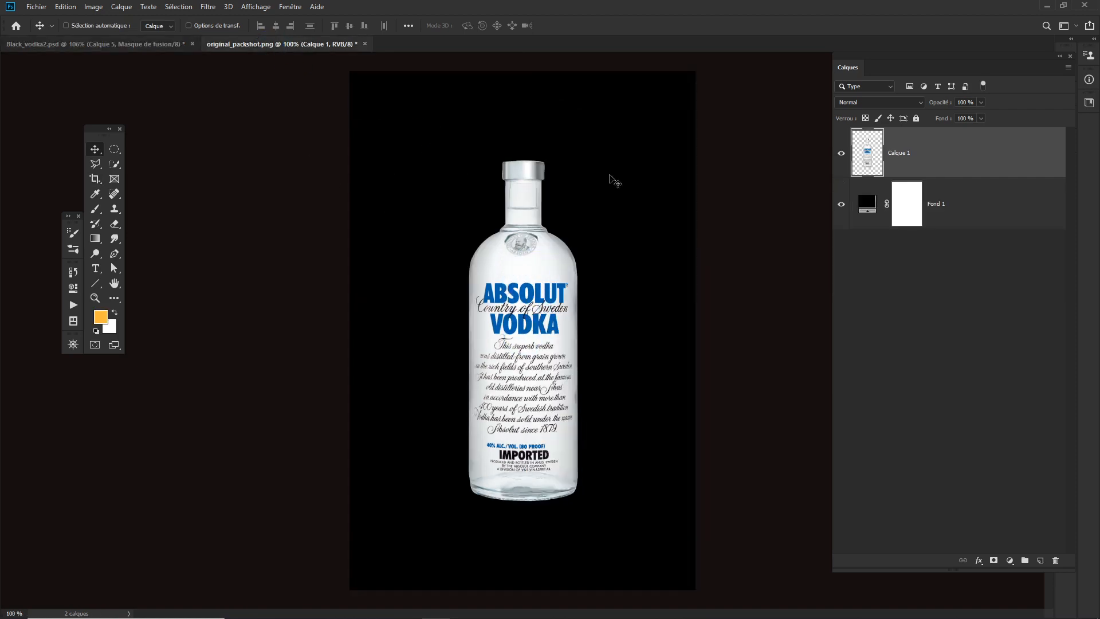
pyautogui.click(93, 7)
pyautogui.moveTo(105, 23)
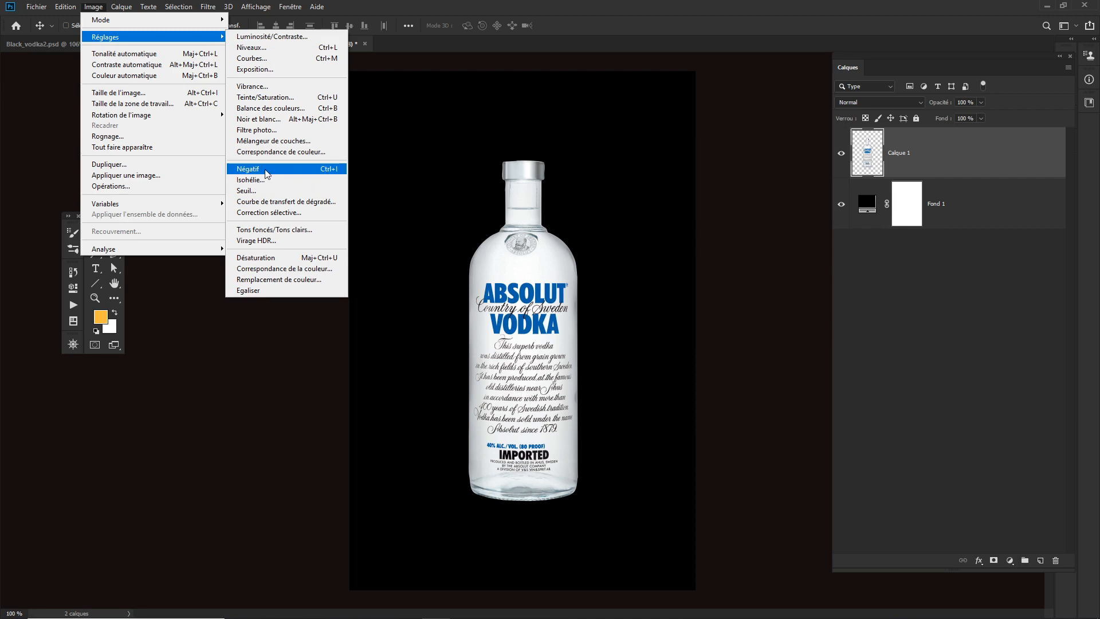
pyautogui.click(321, 172)
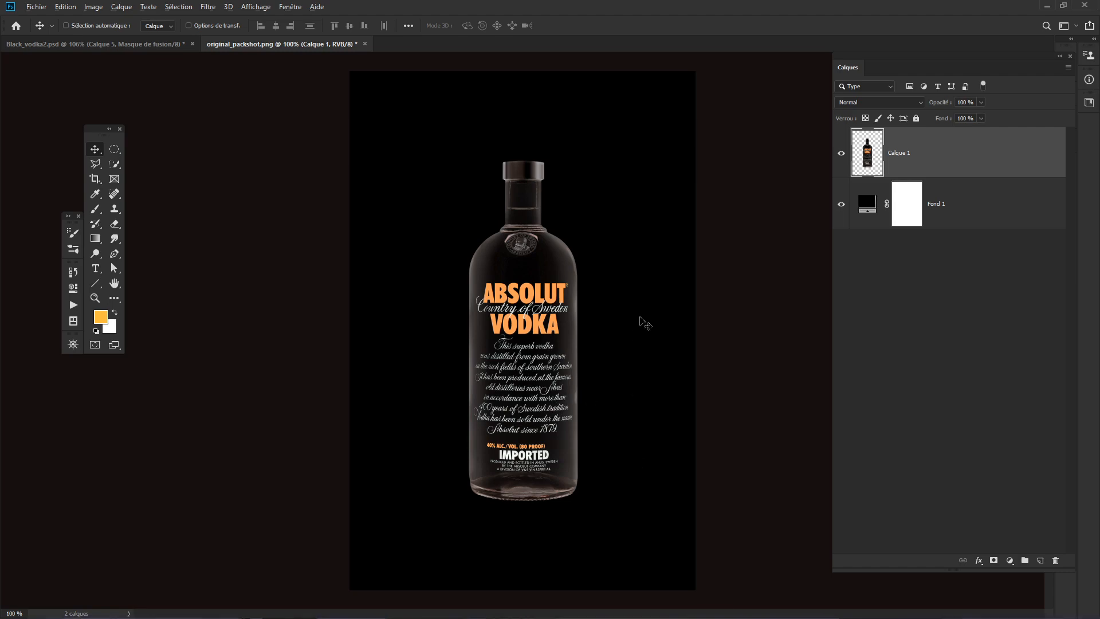
# - Place the light_texture image from the file folder into the document above the bottle layer
pyautogui.hotkey('alt', 'Tab')
pyautogui.click(870, 234)
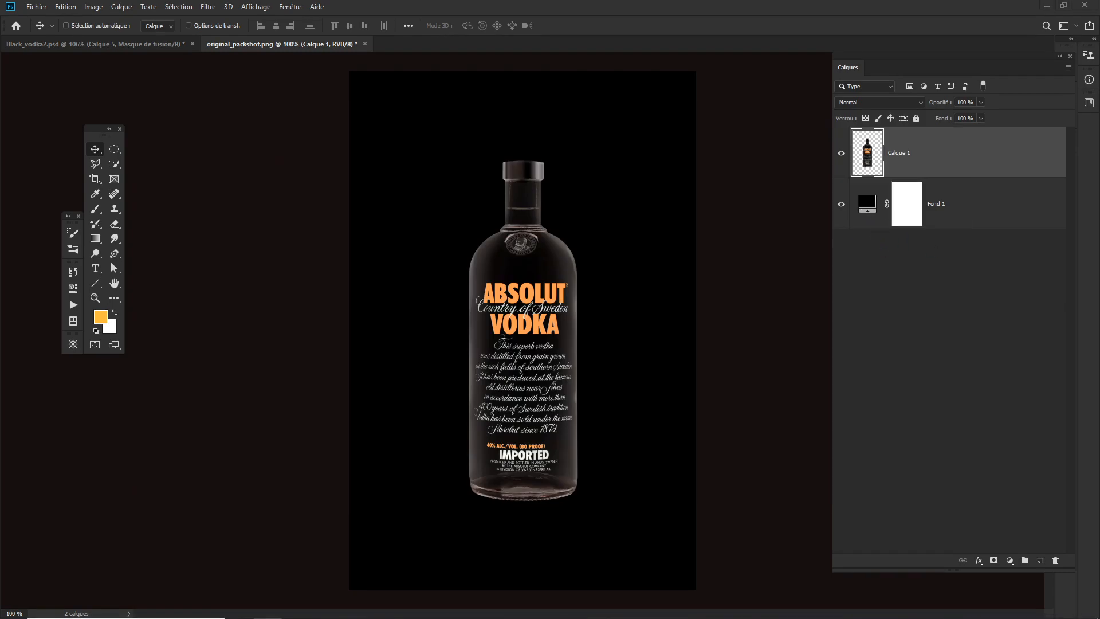
pyautogui.moveTo(707, 315); pyautogui.dragTo(518, 315)
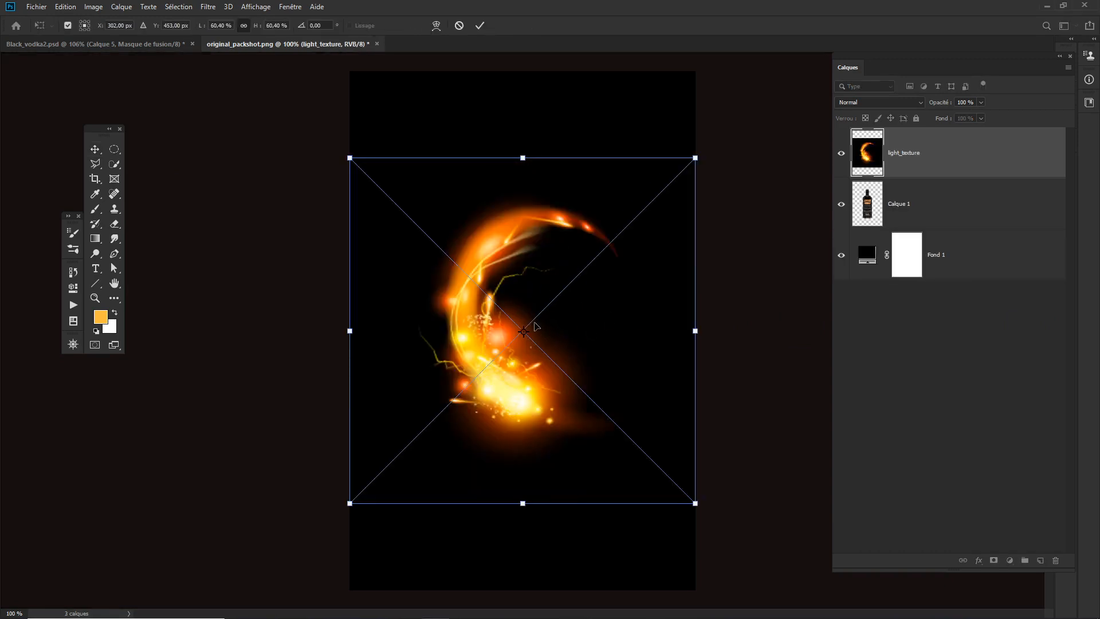
pyautogui.press('Return')
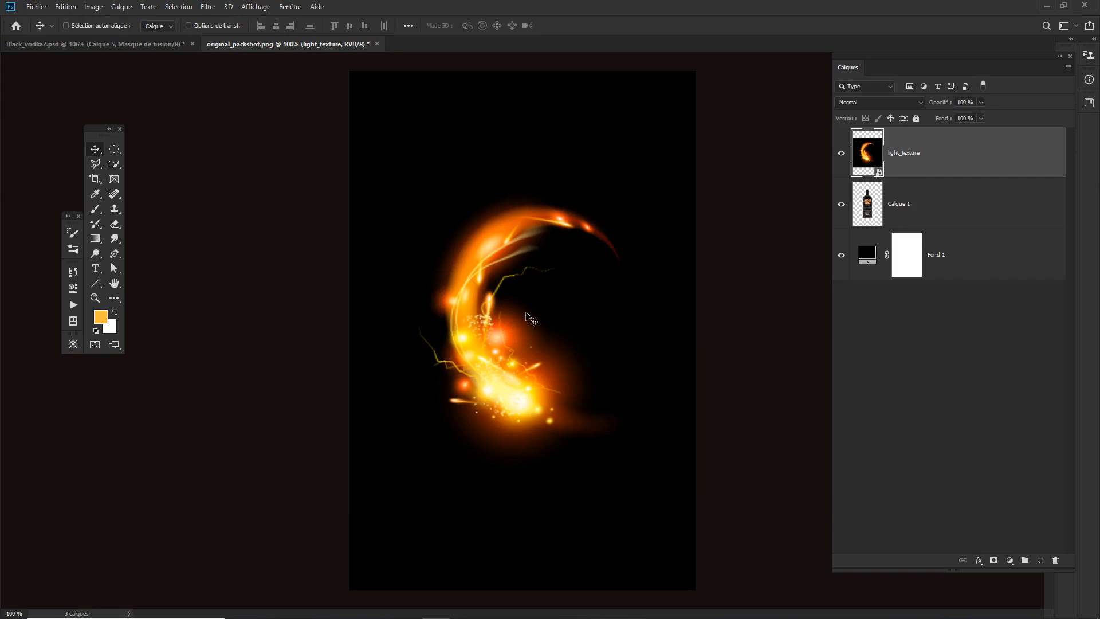
# - Set the light_texture layer's blend mode to Superposition and move the flame down around the bottle's base
pyautogui.moveTo(529, 339); pyautogui.dragTo(526, 296)
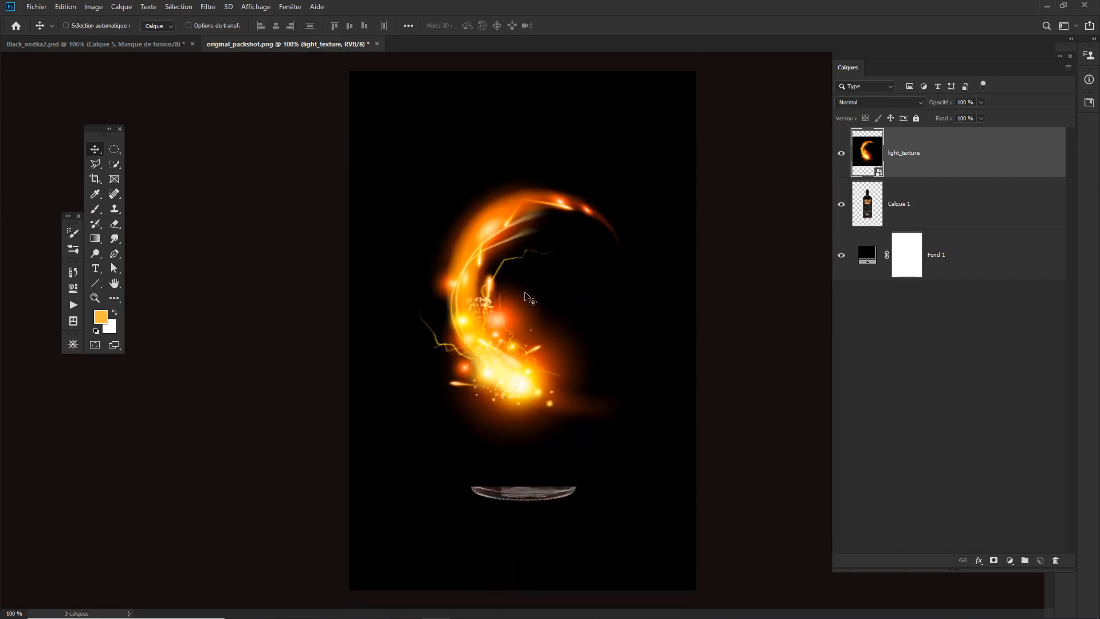
pyautogui.click(894, 102)
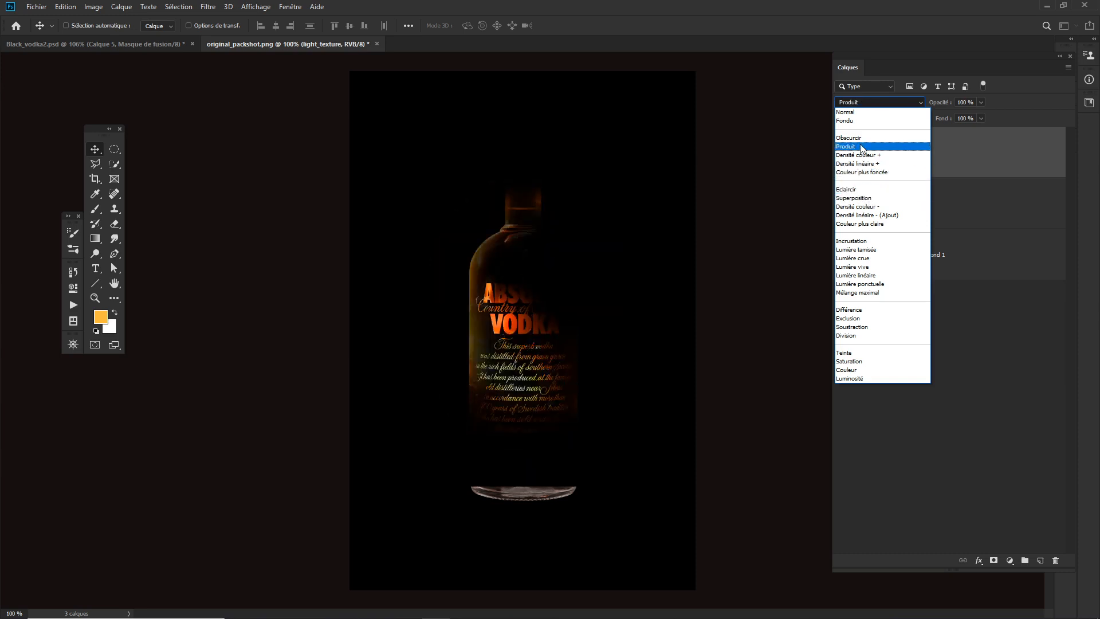
pyautogui.click(854, 198)
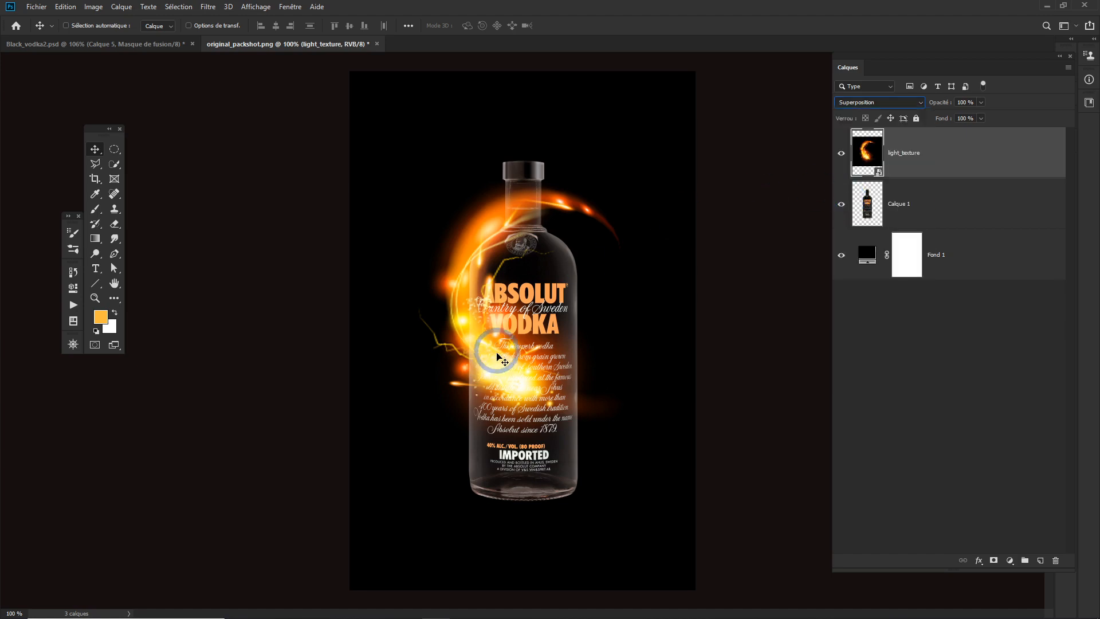
pyautogui.moveTo(502, 351); pyautogui.dragTo(515, 501)
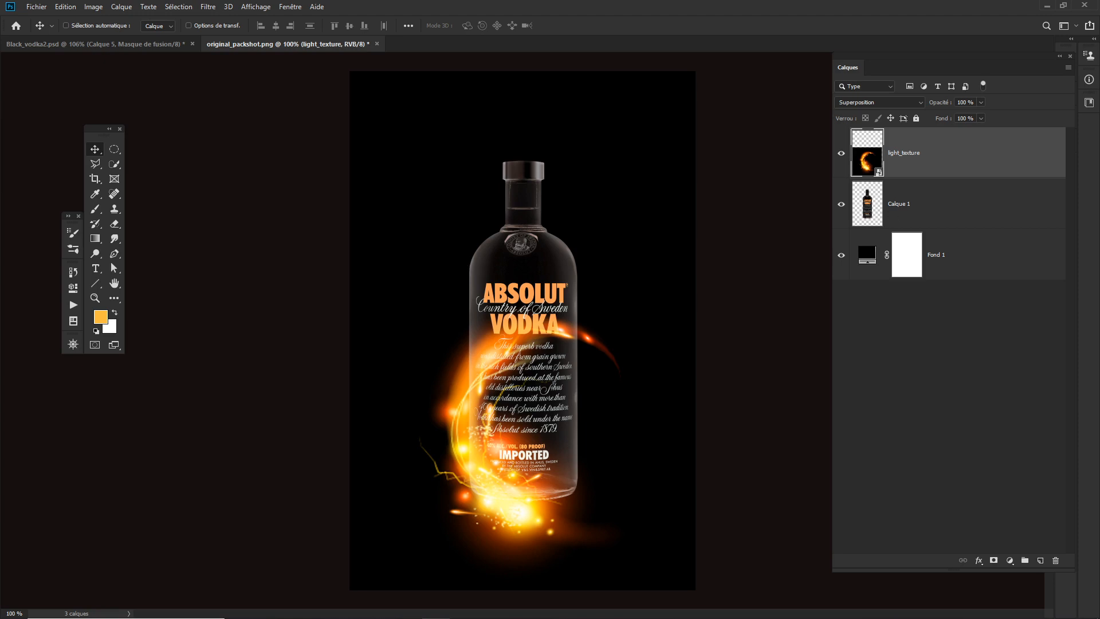
pyautogui.click(732, 369)
pyautogui.moveTo(469, 425)
pyautogui.mouseDown()
pyautogui.moveTo(455, 410)
pyautogui.moveTo(463, 425)
pyautogui.mouseUp()
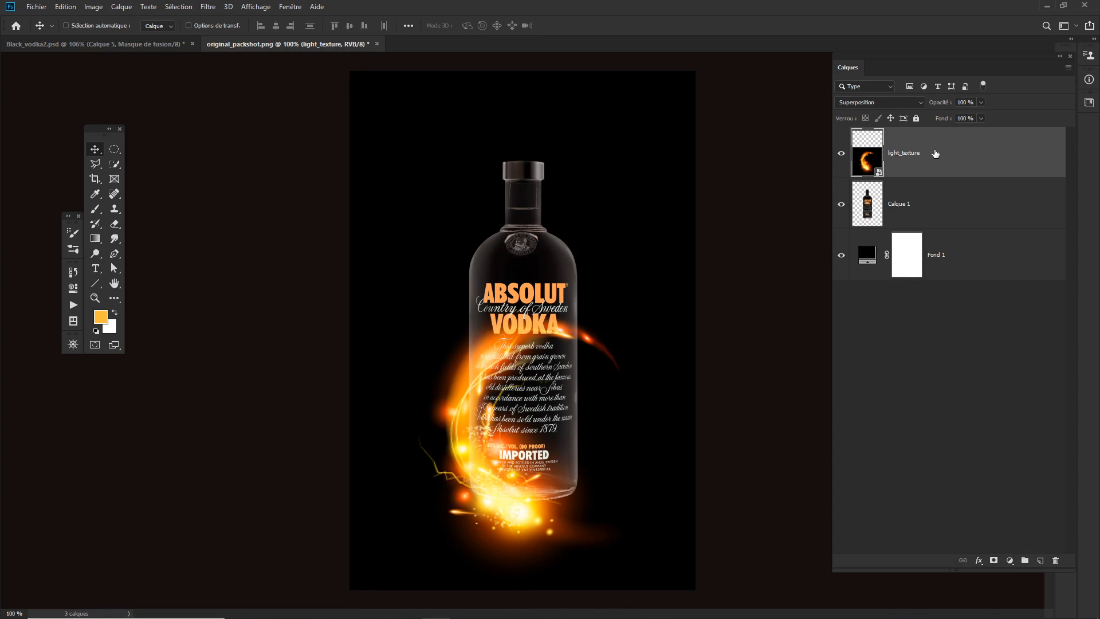
# - Duplicate the light_texture layer and hide the copy, keeping the original light_texture layer selected
pyautogui.hotkey('ctrl', 'j')
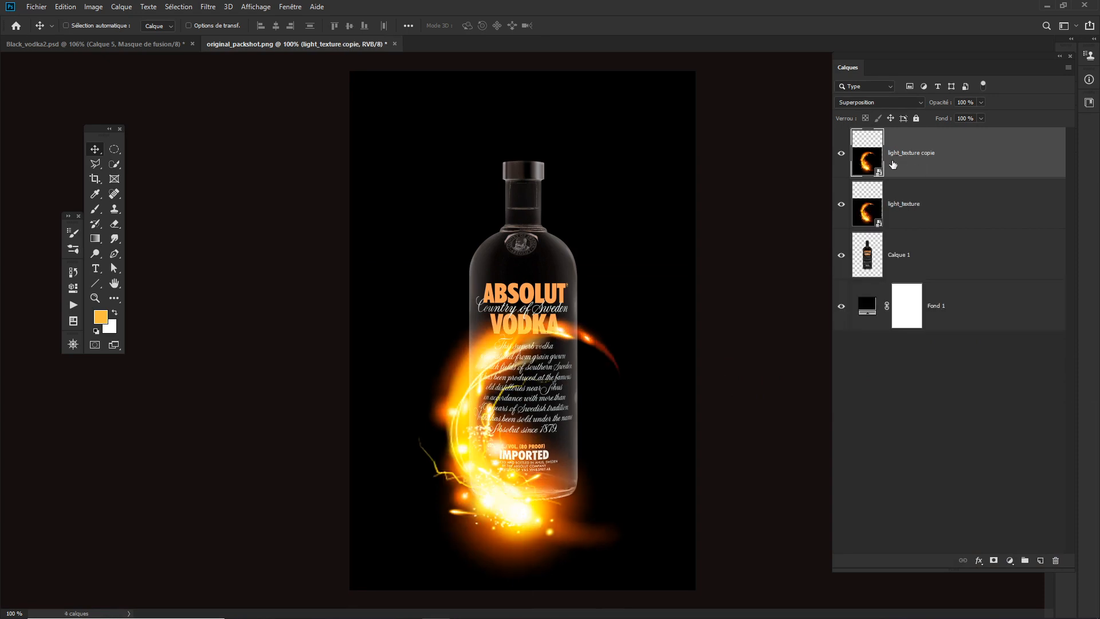
pyautogui.click(841, 154)
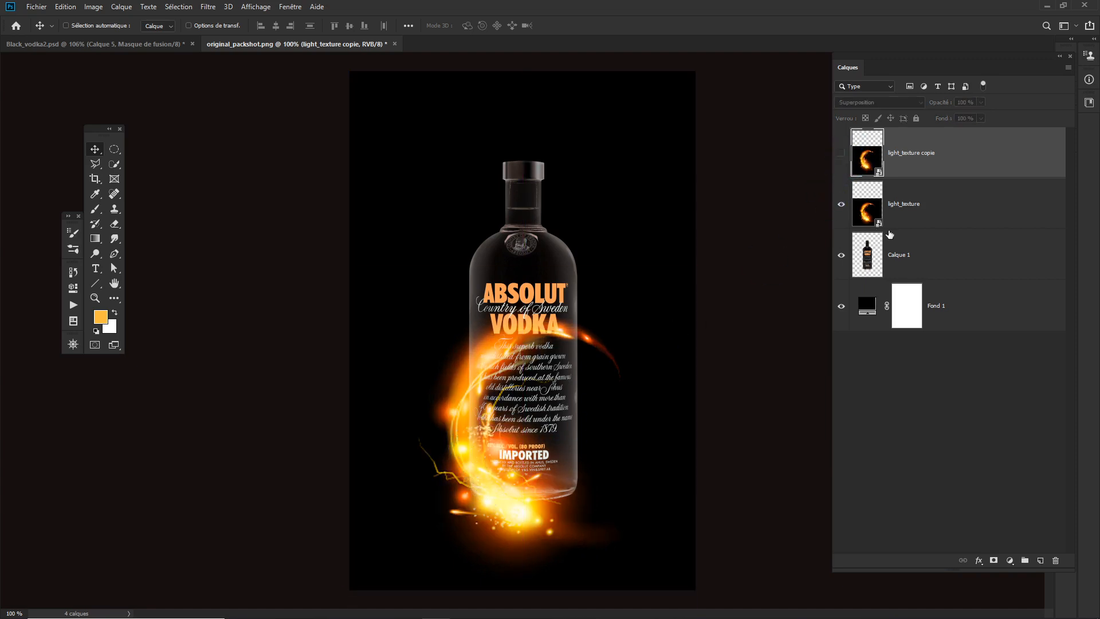
pyautogui.click(922, 213)
# - Flip the original light_texture flame horizontally and position it along the lower right side of the bottle
pyautogui.moveTo(473, 482)
pyautogui.mouseDown()
pyautogui.moveTo(458, 469)
pyautogui.moveTo(473, 487)
pyautogui.mouseUp()
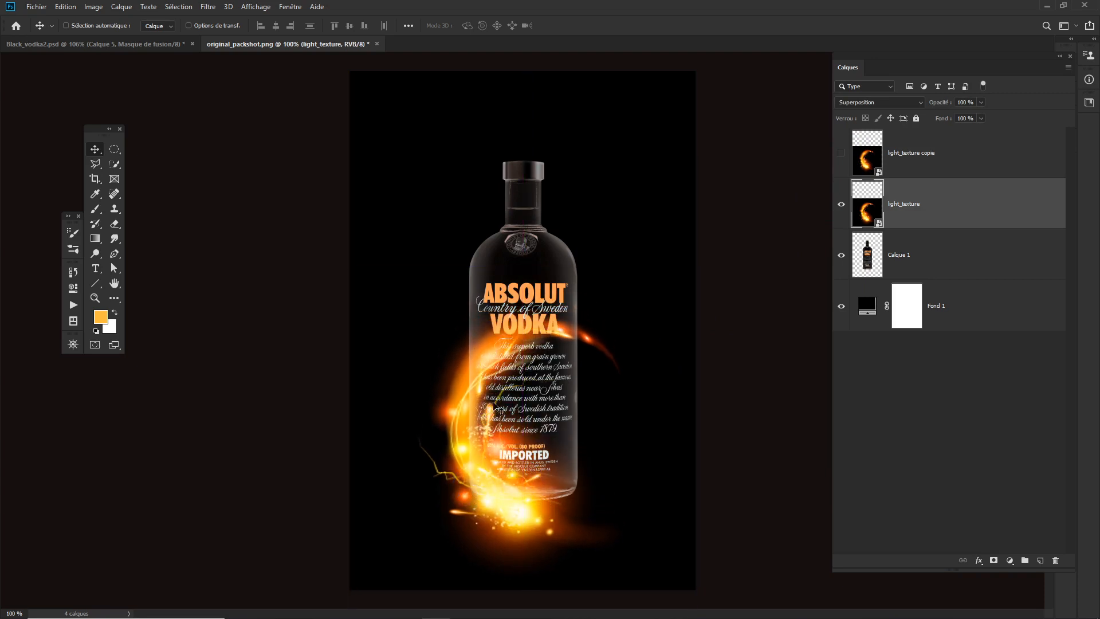
pyautogui.moveTo(480, 397); pyautogui.dragTo(501, 370)
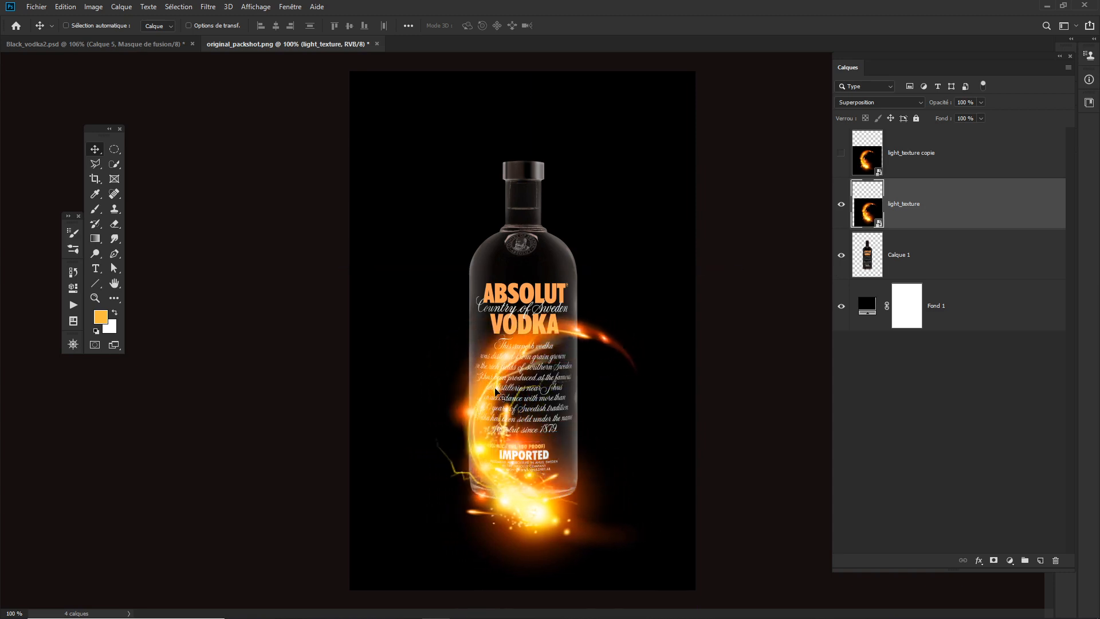
pyautogui.moveTo(513, 477); pyautogui.dragTo(494, 481)
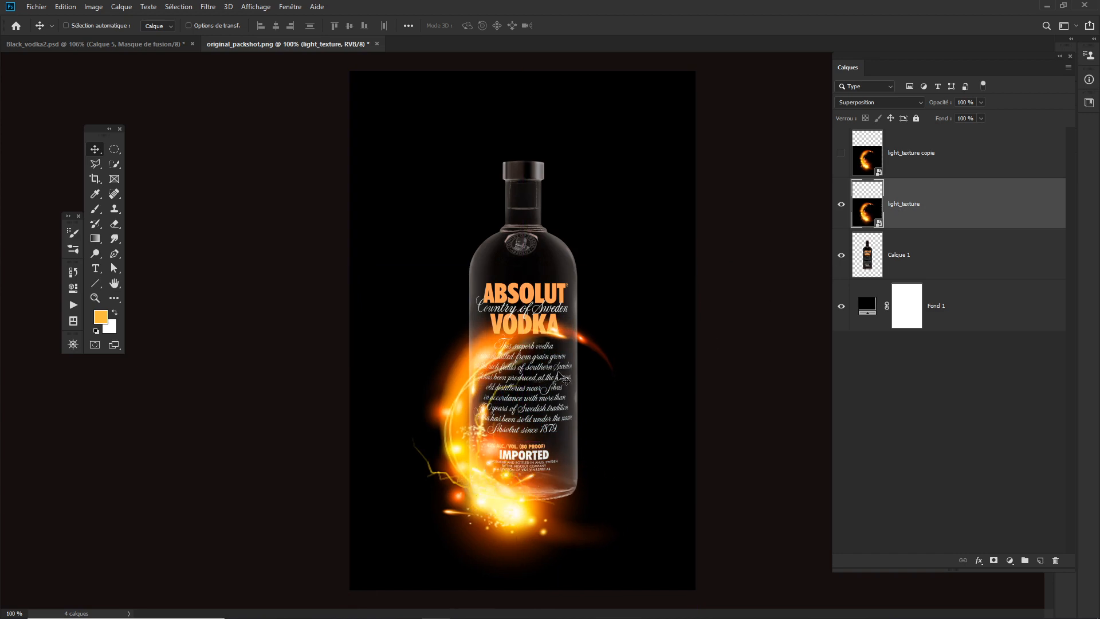
pyautogui.hotkey('ctrl', 't')
pyautogui.rightClick(545, 411)
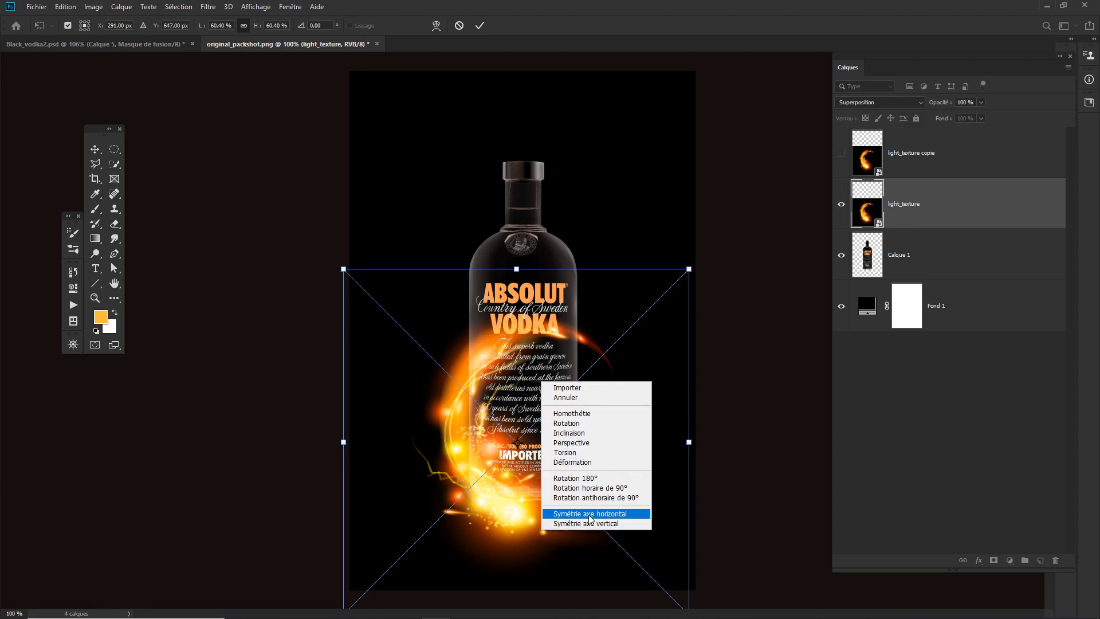
pyautogui.click(590, 514)
pyautogui.moveTo(566, 443); pyautogui.dragTo(615, 440)
pyautogui.press('Return')
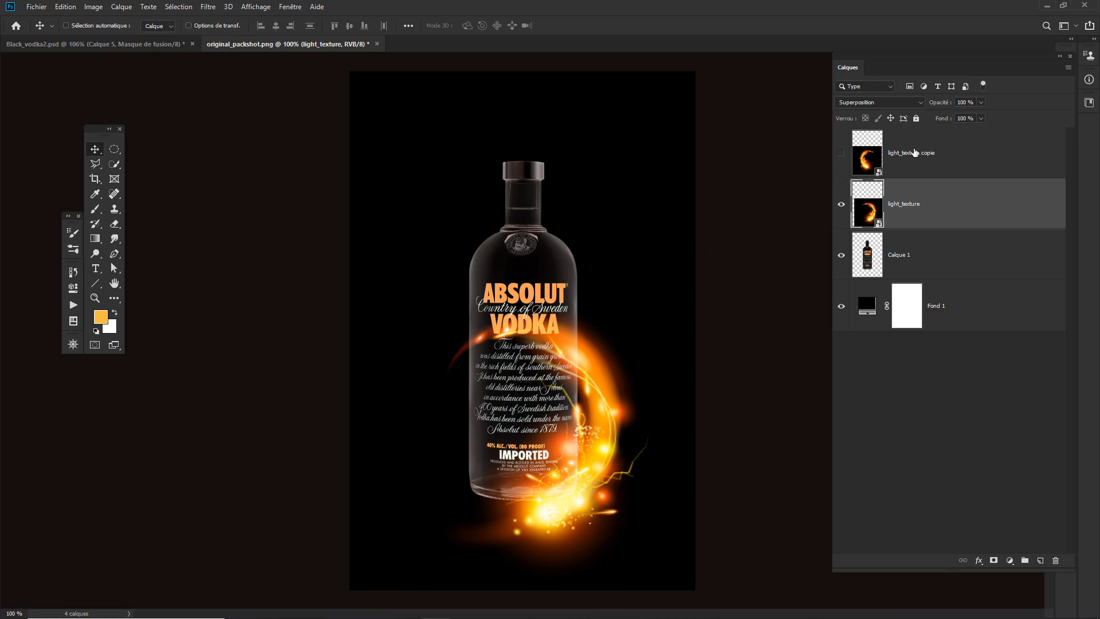
# - Show the light_texture copie layer and move its flame up along the upper left side of the bottle
pyautogui.click(915, 153)
pyautogui.click(841, 152)
pyautogui.click(498, 458)
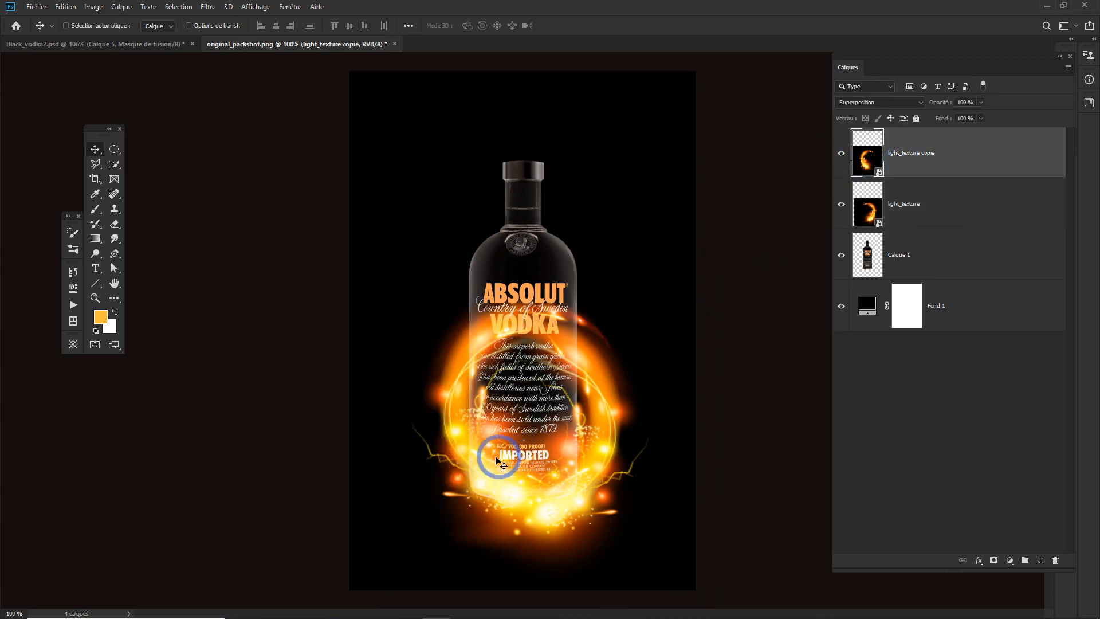
pyautogui.moveTo(498, 457); pyautogui.dragTo(506, 331)
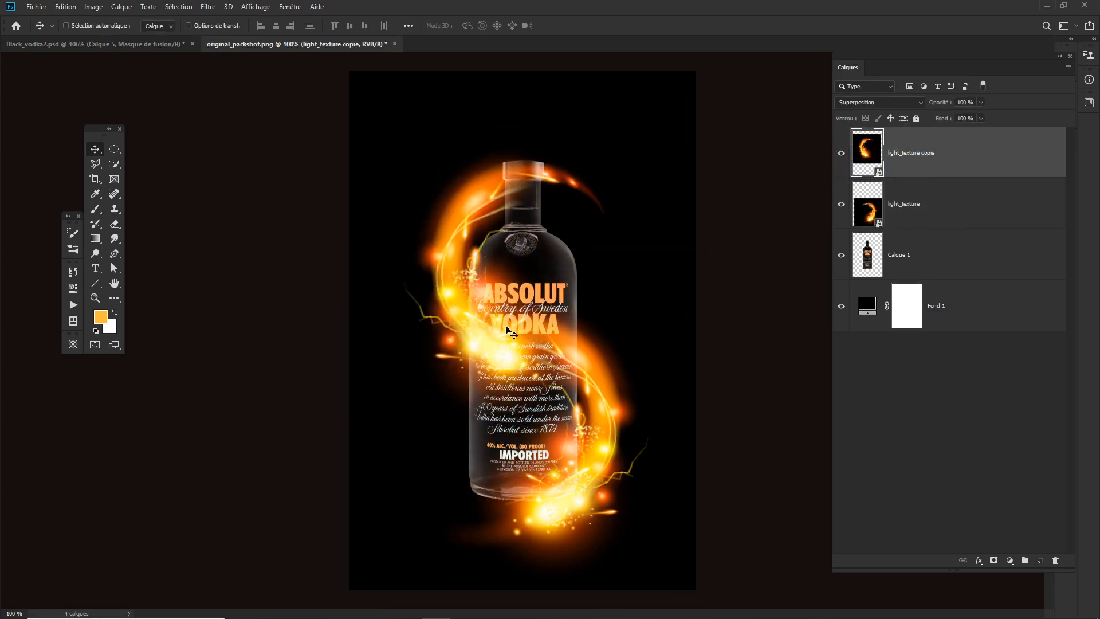
# - Flip the light_texture copie flame vertically, rotate it slightly clockwise and fit it around the bottle's neck to form an S-shaped swirl
pyautogui.hotkey('ctrl', 't')
pyautogui.rightClick(561, 290)
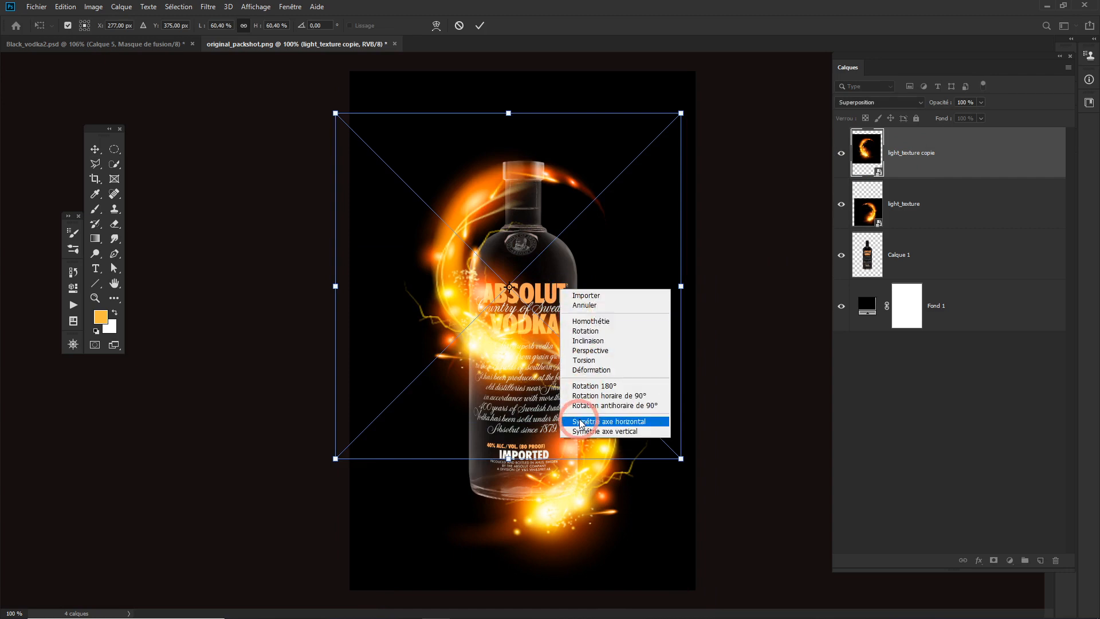
pyautogui.click(592, 433)
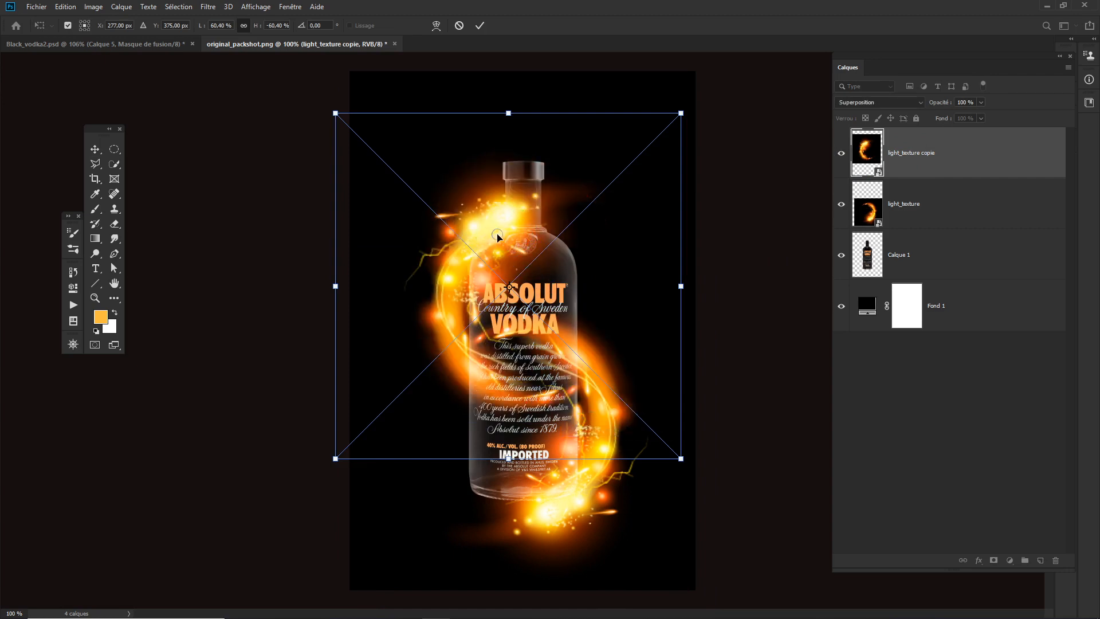
pyautogui.moveTo(497, 239); pyautogui.dragTo(495, 205)
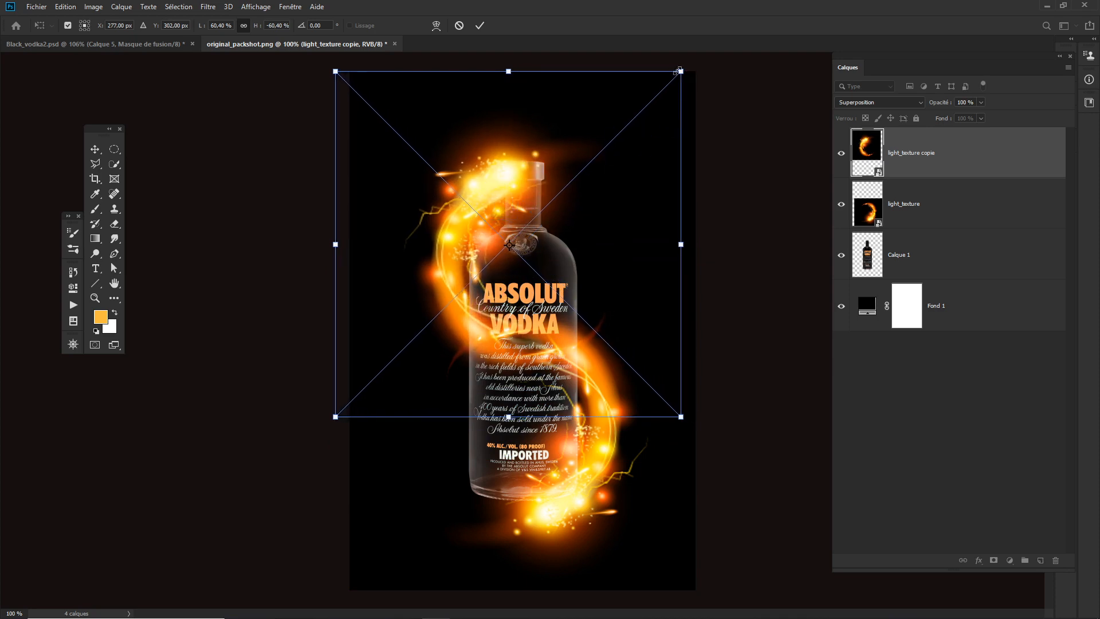
pyautogui.moveTo(689, 60); pyautogui.dragTo(678, 136)
pyautogui.moveTo(516, 180); pyautogui.dragTo(515, 186)
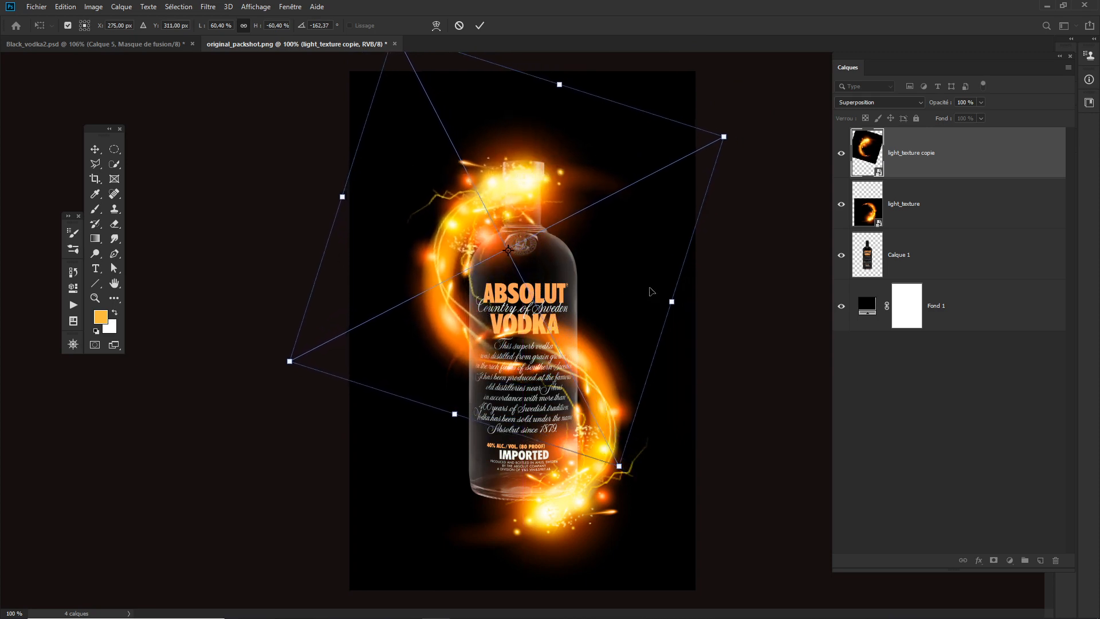
pyautogui.press('Return')
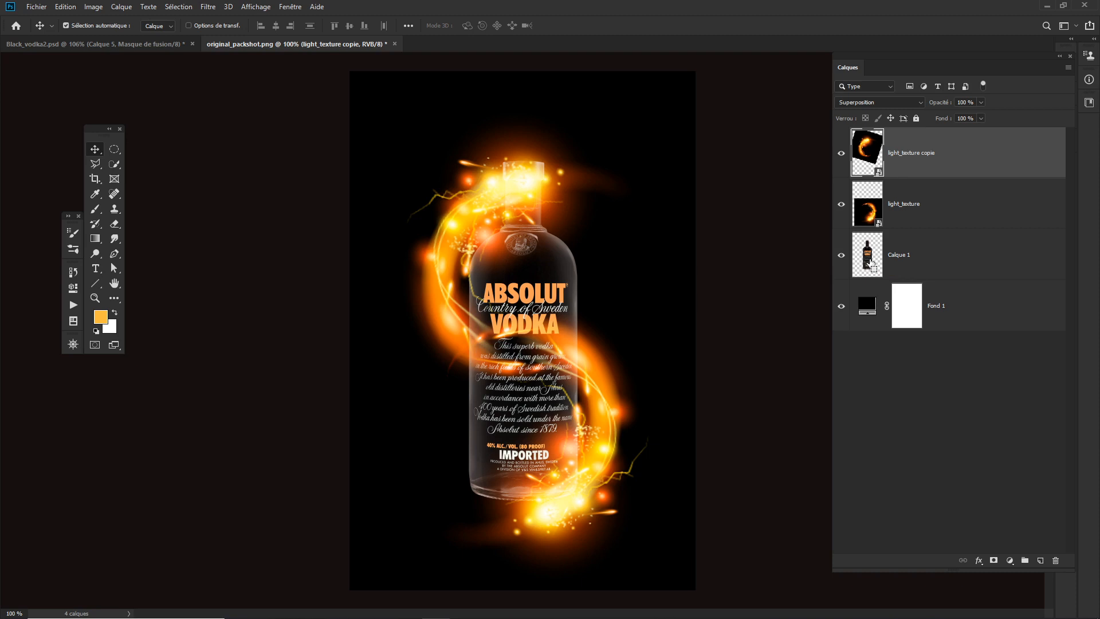
# - Load the bottle outline of Calque 1 as a selection and mask the light_texture copie flame to show only outside the bottle
pyautogui.keyDown('ctrl'); pyautogui.click(869, 262); pyautogui.keyUp('ctrl')
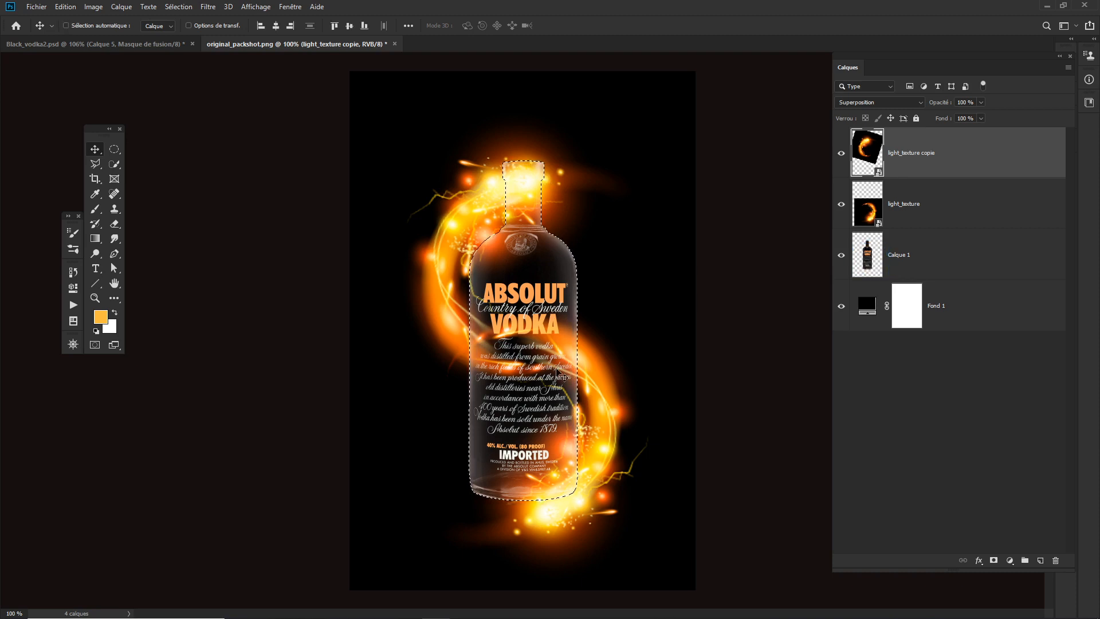
pyautogui.hotkey('ctrl', 'space')
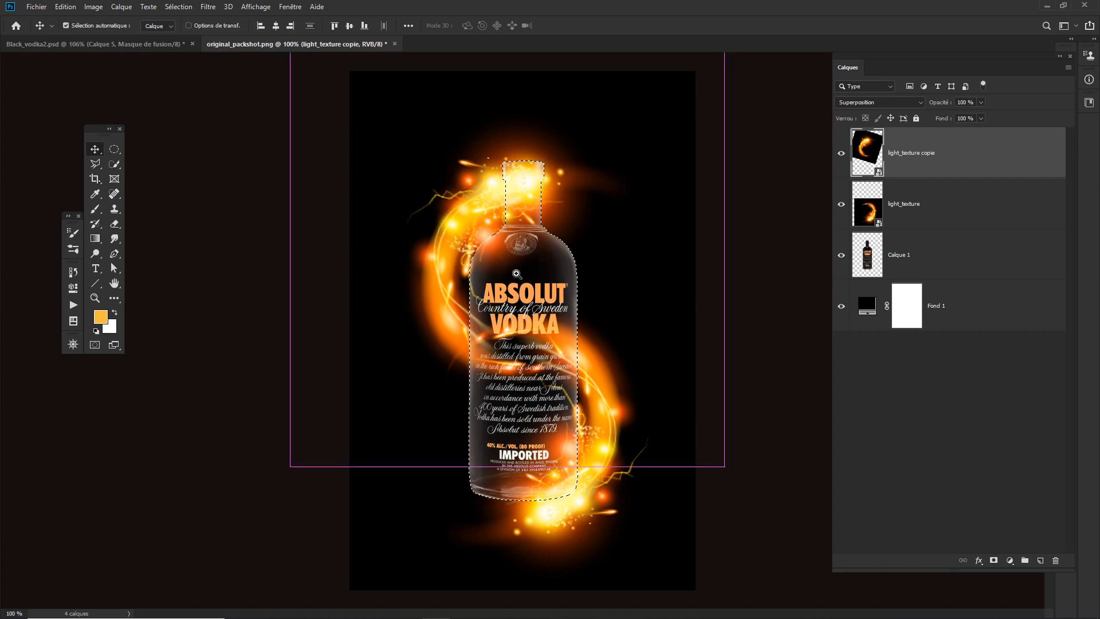
pyautogui.moveTo(516, 274); pyautogui.dragTo(533, 274)
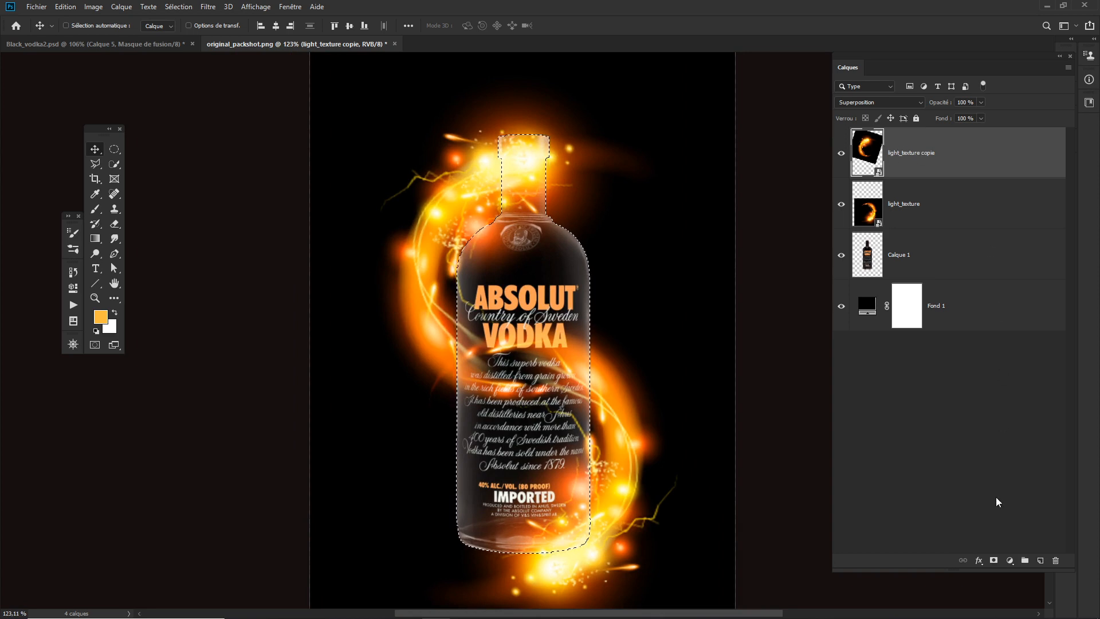
pyautogui.click(994, 560)
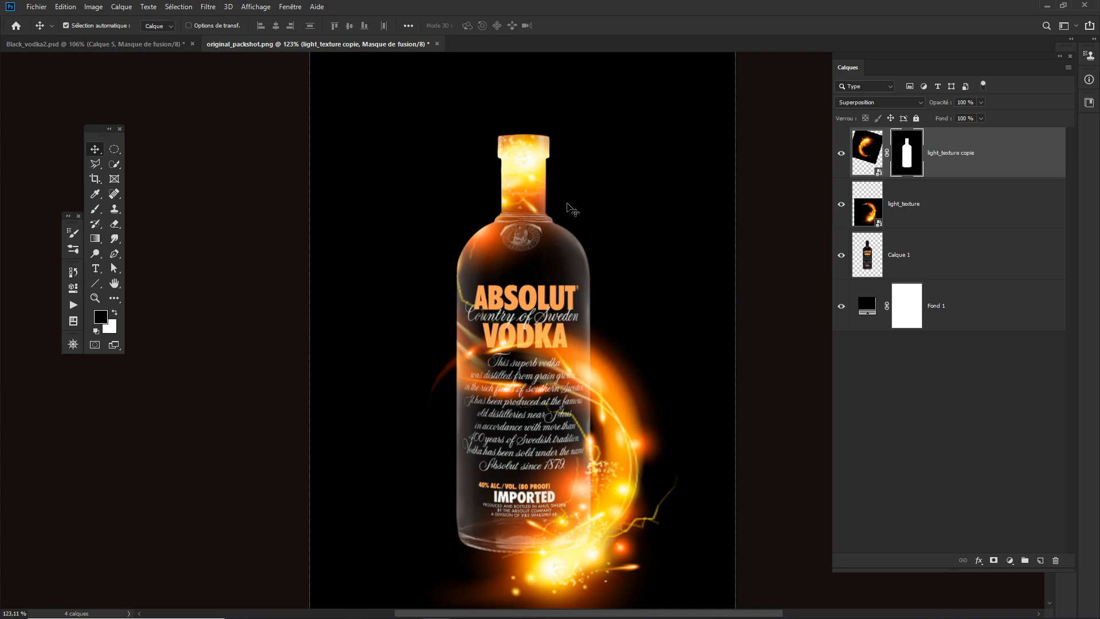
pyautogui.hotkey('ctrl', 'i')
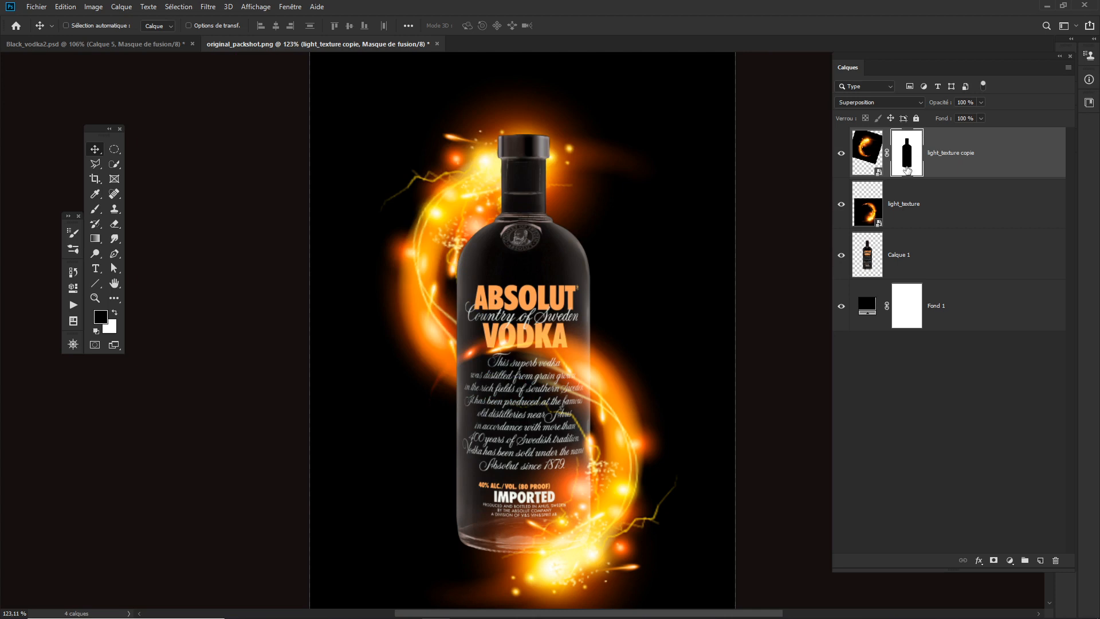
# - View the light_texture copie mask on its own and invert it back and forth to compare masking inside and outside the bottle
pyautogui.hotkey('ctrl', 'i')
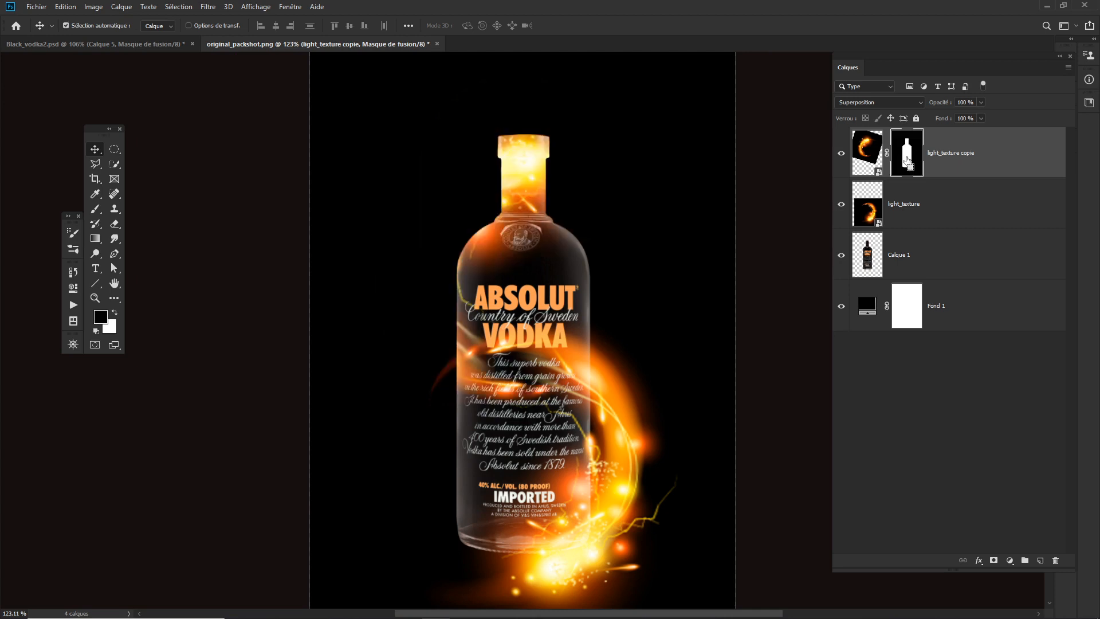
pyautogui.hotkey('ctrl', 'i')
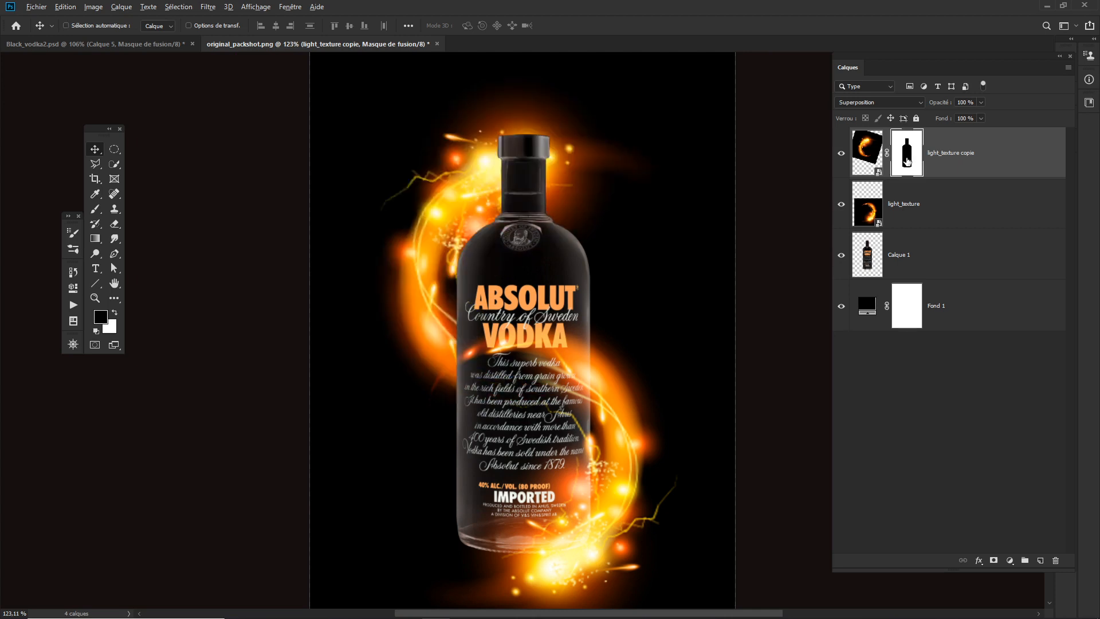
pyautogui.keyDown('alt'); pyautogui.click(907, 160); pyautogui.keyUp('alt')
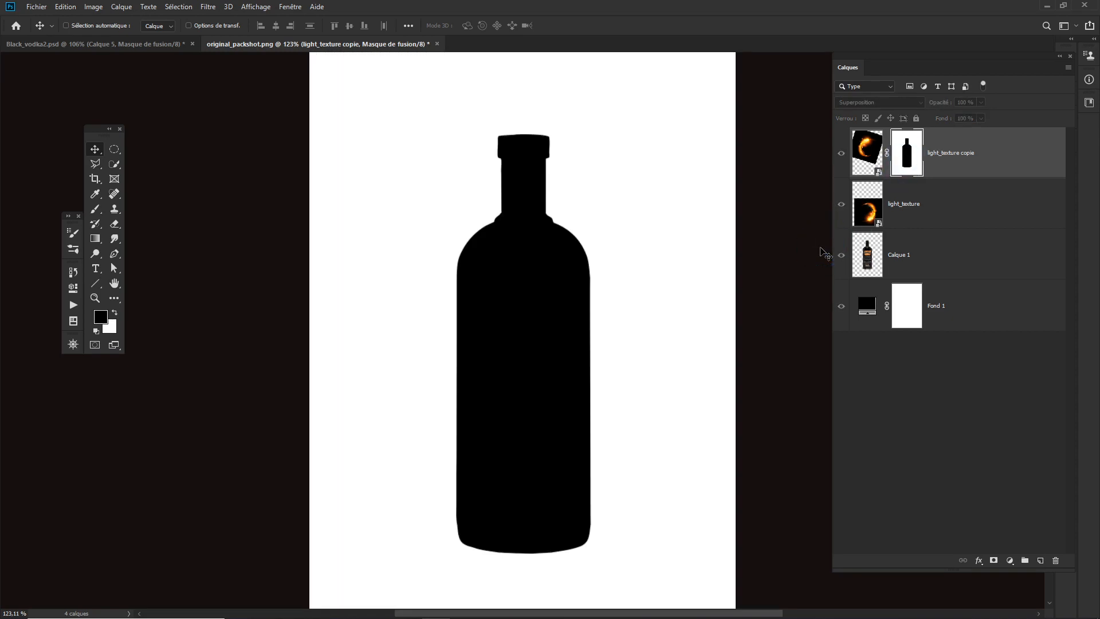
pyautogui.hotkey('ctrl', 'i')
pyautogui.hotkey('ctrl', 'i')
pyautogui.hotkey('ctrl', 'i')
pyautogui.hotkey('ctrl', 'i')
pyautogui.hotkey('ctrl', 'i')
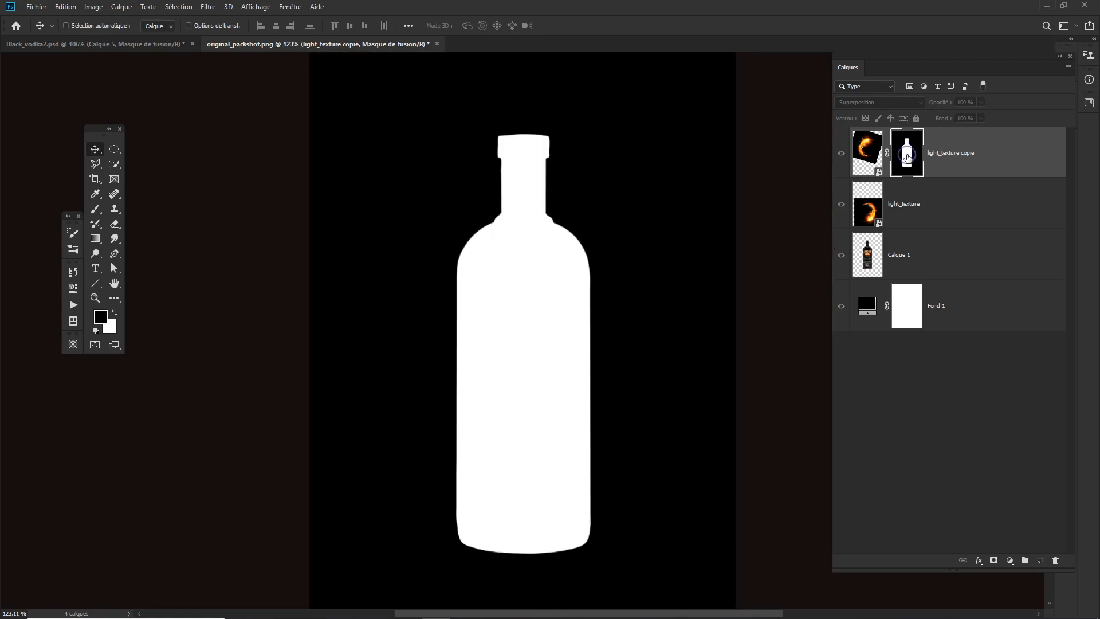
pyautogui.keyDown('alt'); pyautogui.click(907, 158); pyautogui.keyUp('alt')
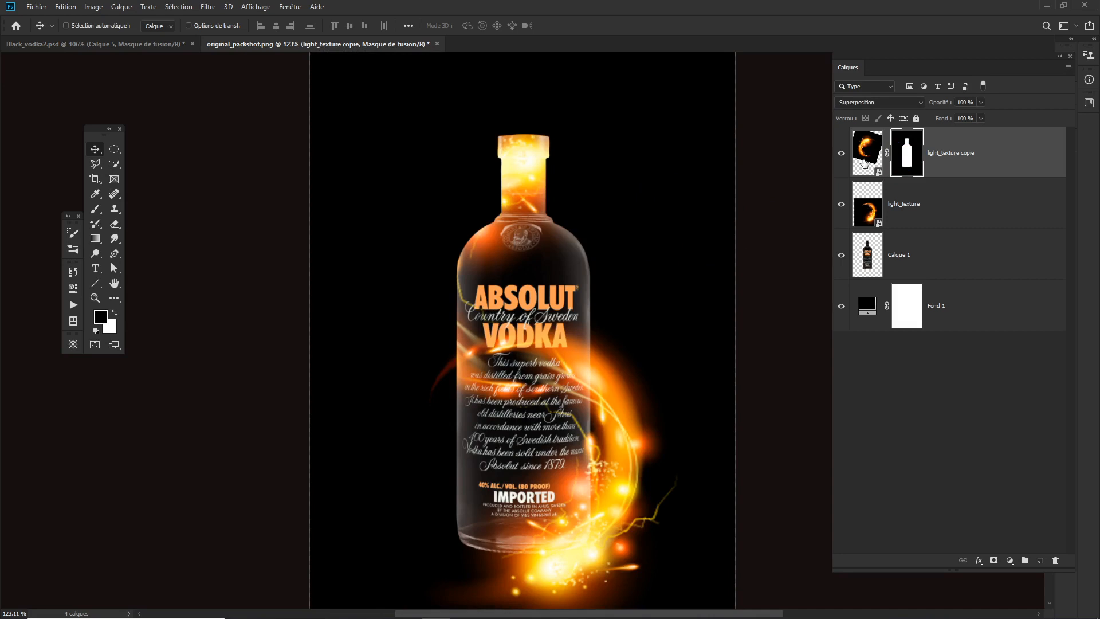
pyautogui.hotkey('ctrl', 'i')
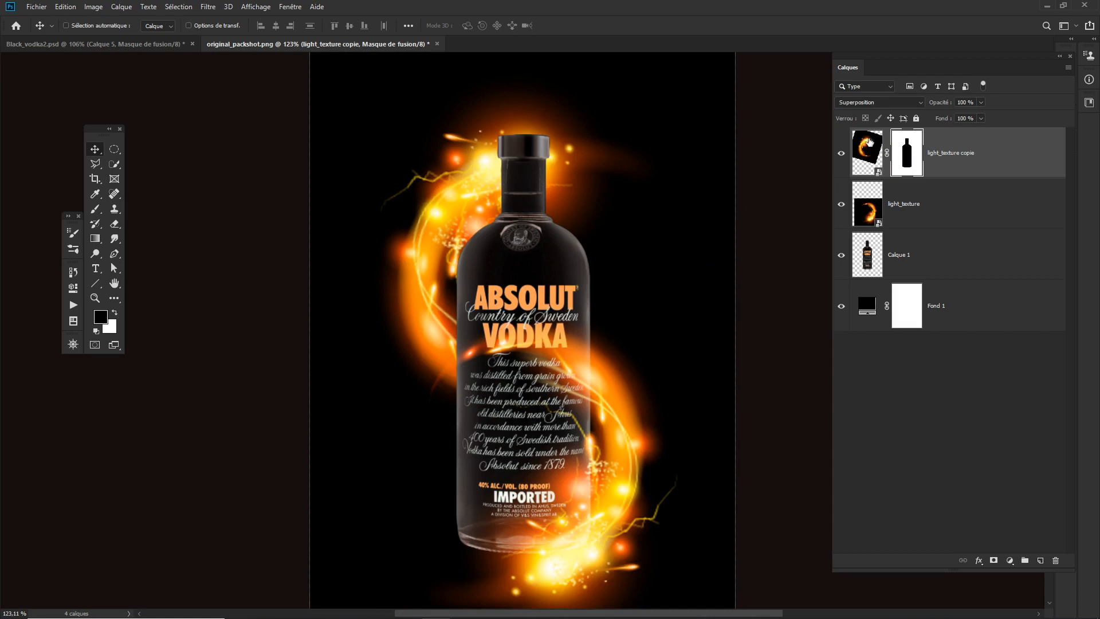
# - Brush the light_texture copie mask to reveal the flame over the neck and upper bottle, and hide it over the label's lower text
pyautogui.press('b')
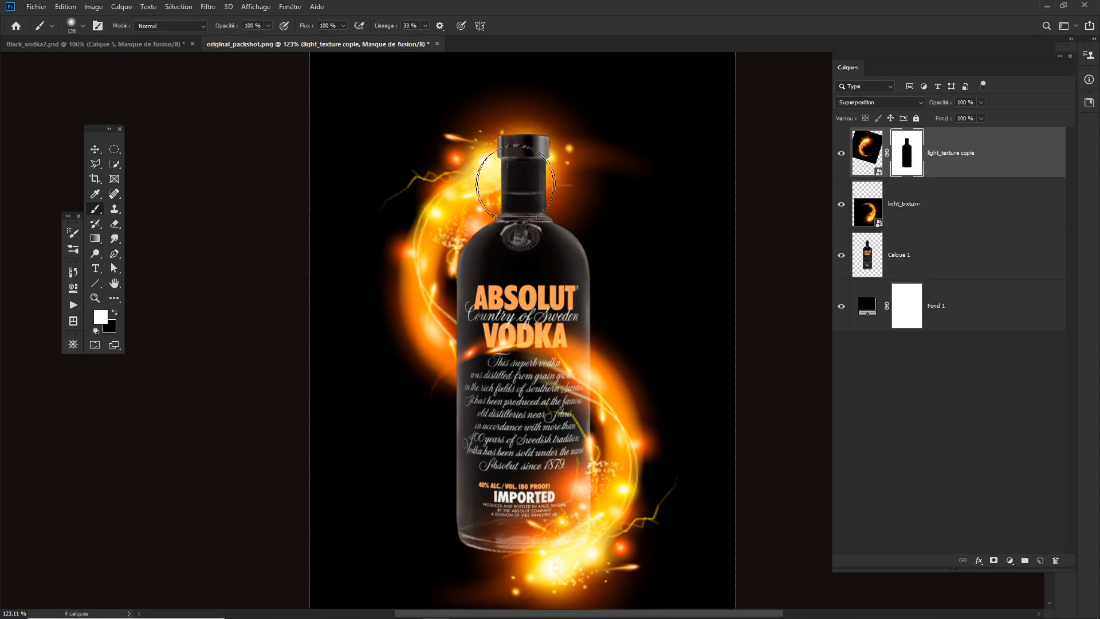
pyautogui.moveTo(510, 178)
pyautogui.mouseDown()
pyautogui.moveTo(483, 178)
pyautogui.moveTo(496, 177)
pyautogui.moveTo(477, 153)
pyautogui.moveTo(501, 159)
pyautogui.moveTo(506, 192)
pyautogui.moveTo(528, 185)
pyautogui.moveTo(573, 136)
pyautogui.moveTo(595, 136)
pyautogui.moveTo(552, 152)
pyautogui.moveTo(537, 173)
pyautogui.moveTo(604, 220)
pyautogui.moveTo(490, 375)
pyautogui.moveTo(487, 401)
pyautogui.moveTo(610, 395)
pyautogui.moveTo(527, 361)
pyautogui.moveTo(553, 303)
pyautogui.mouseUp()
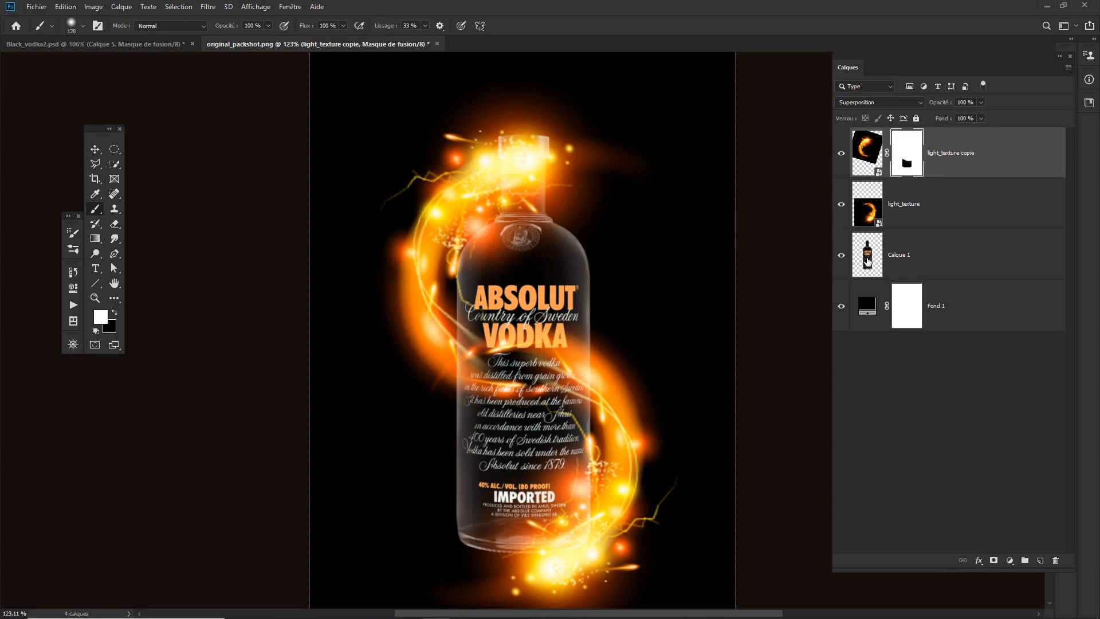
pyautogui.keyDown('ctrl'); pyautogui.click(868, 257); pyautogui.keyUp('ctrl')
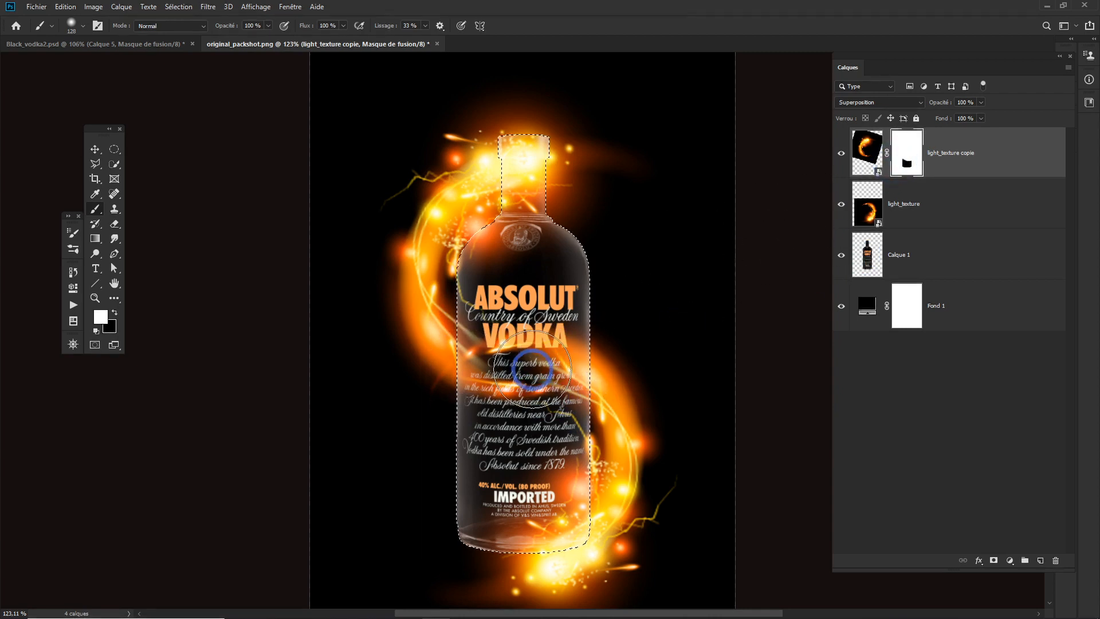
pyautogui.press('x')
pyautogui.moveTo(535, 361)
pyautogui.mouseDown()
pyautogui.moveTo(522, 382)
pyautogui.moveTo(505, 317)
pyautogui.moveTo(504, 390)
pyautogui.mouseUp()
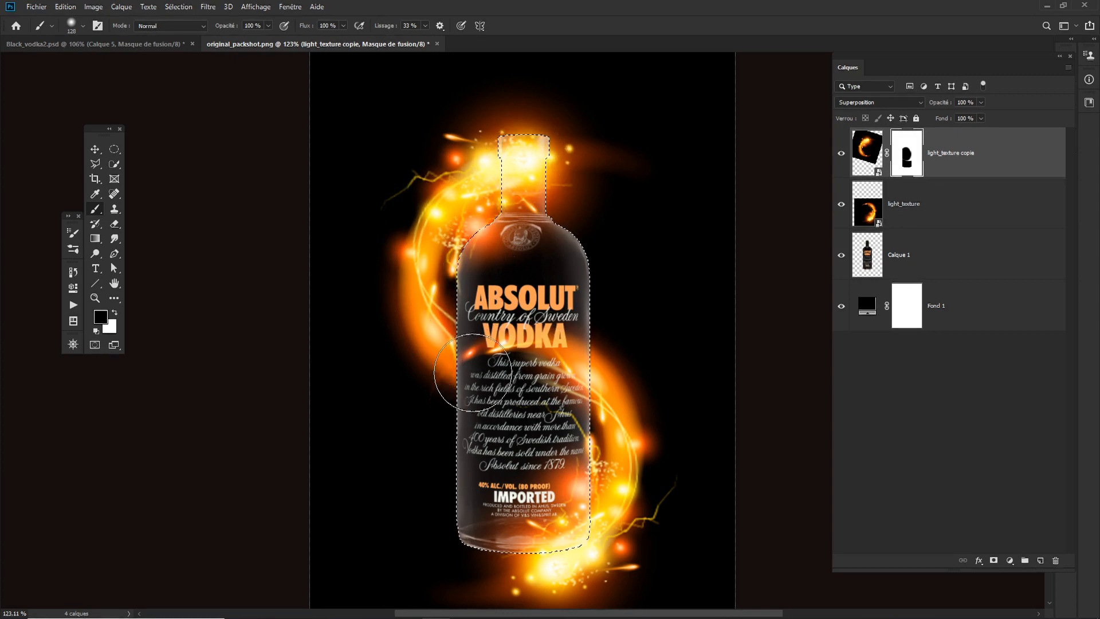
# - Mask the light_texture layer with the bottle selection and invert the mask so its flame shows only outside the bottle
pyautogui.click(911, 206)
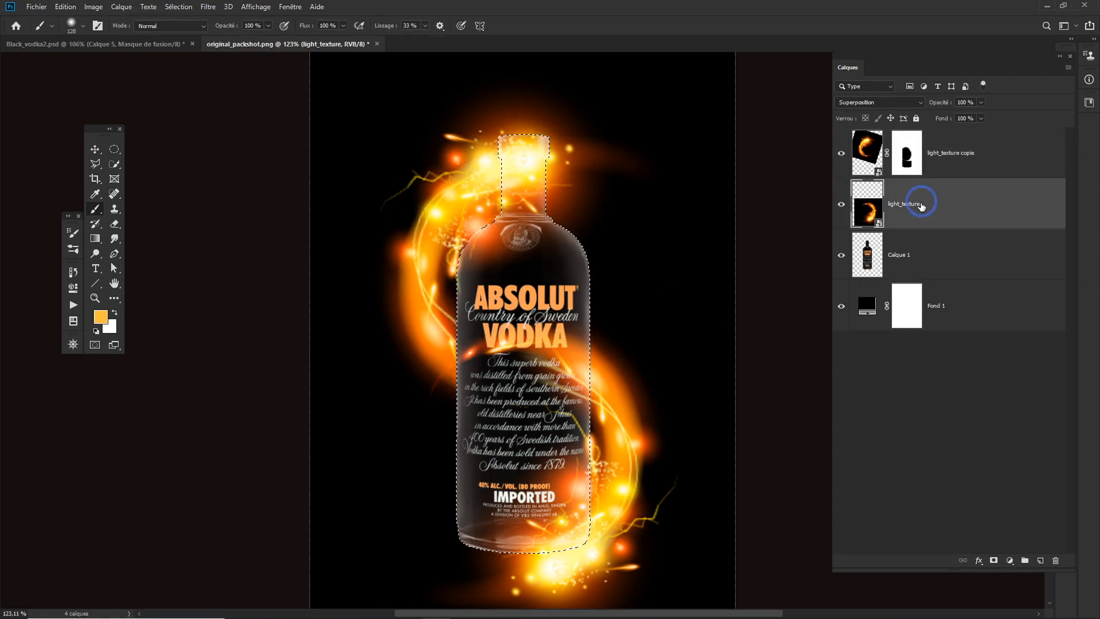
pyautogui.click(994, 561)
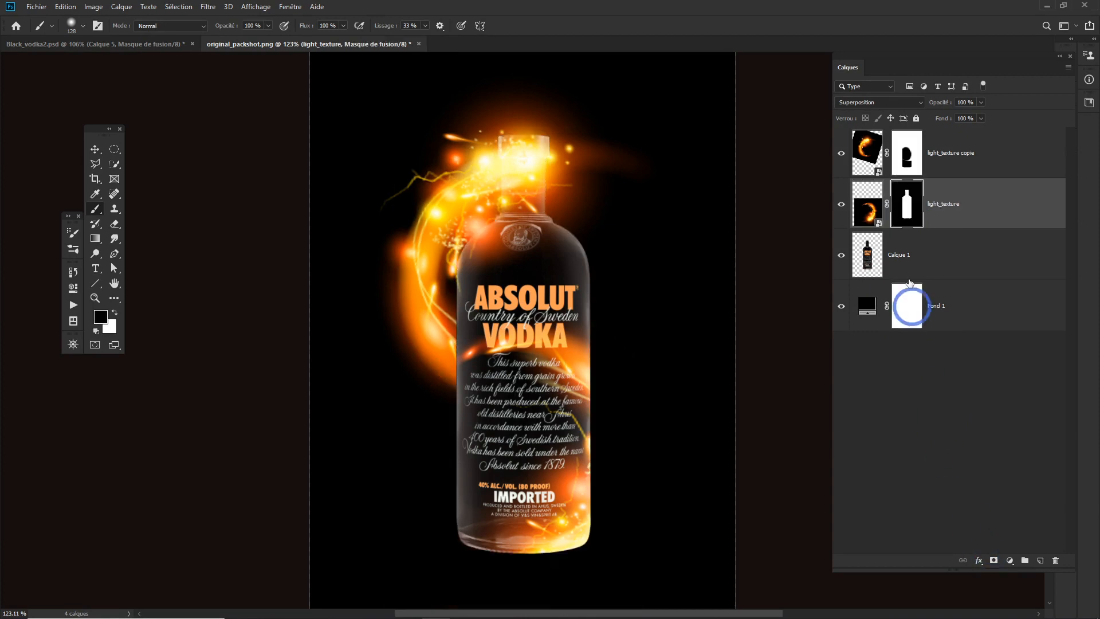
pyautogui.click(904, 212)
pyautogui.click(866, 215)
pyautogui.hotkey('ctrl', 'i')
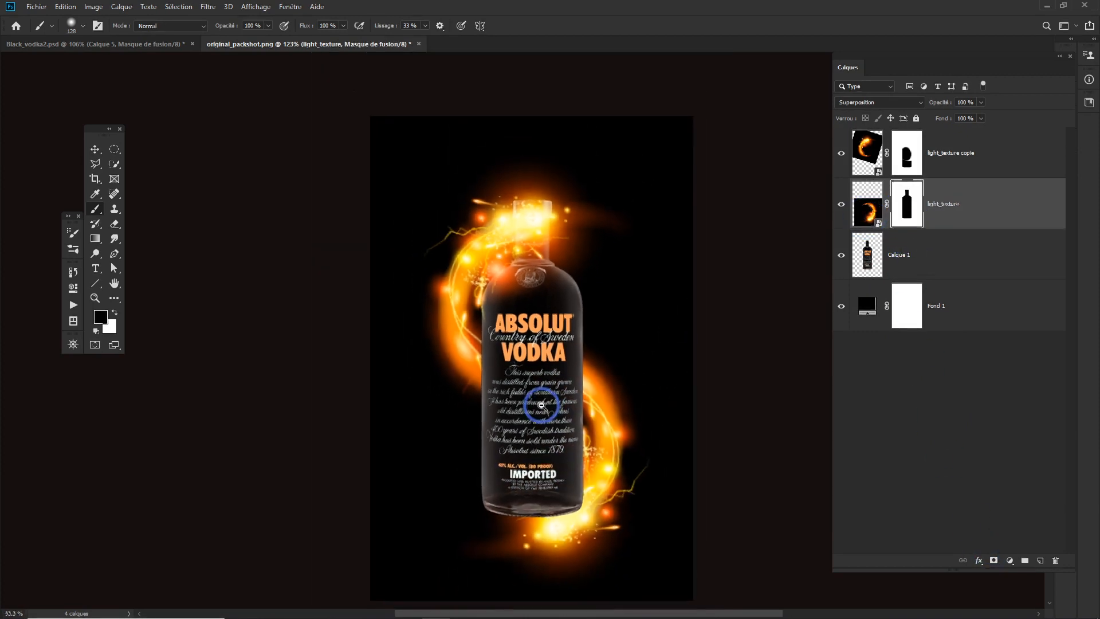
# - Brush the light_texture mask to reveal the flame over the bottle's lower right part and hide its stray glow beside the middle left edge
pyautogui.scroll(-3, 560, 403)
pyautogui.press('x')
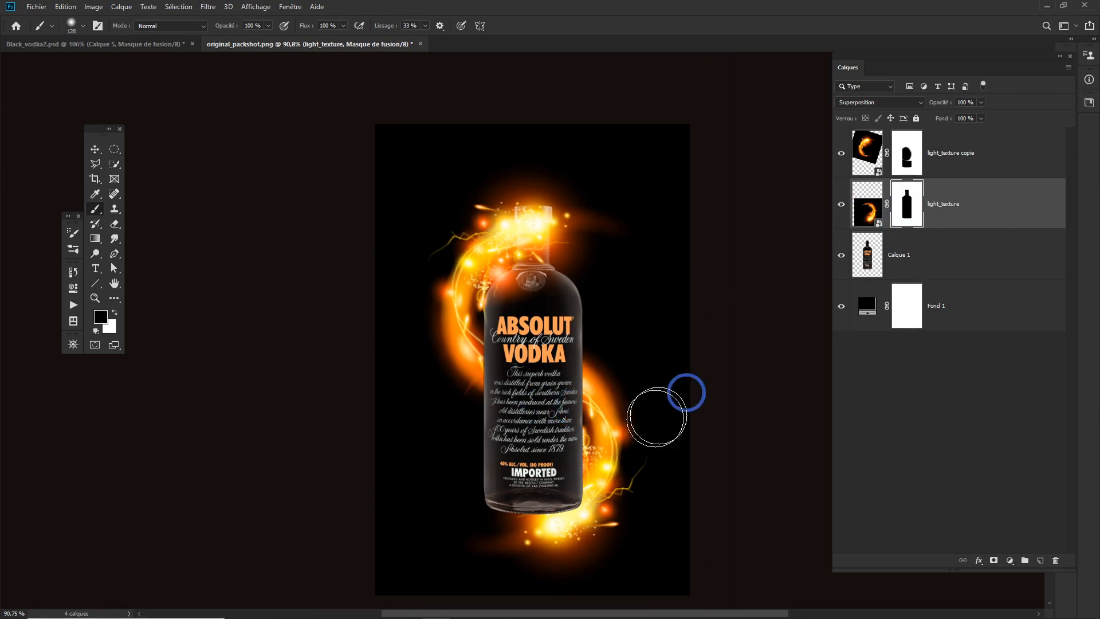
pyautogui.moveTo(547, 510); pyautogui.dragTo(623, 437)
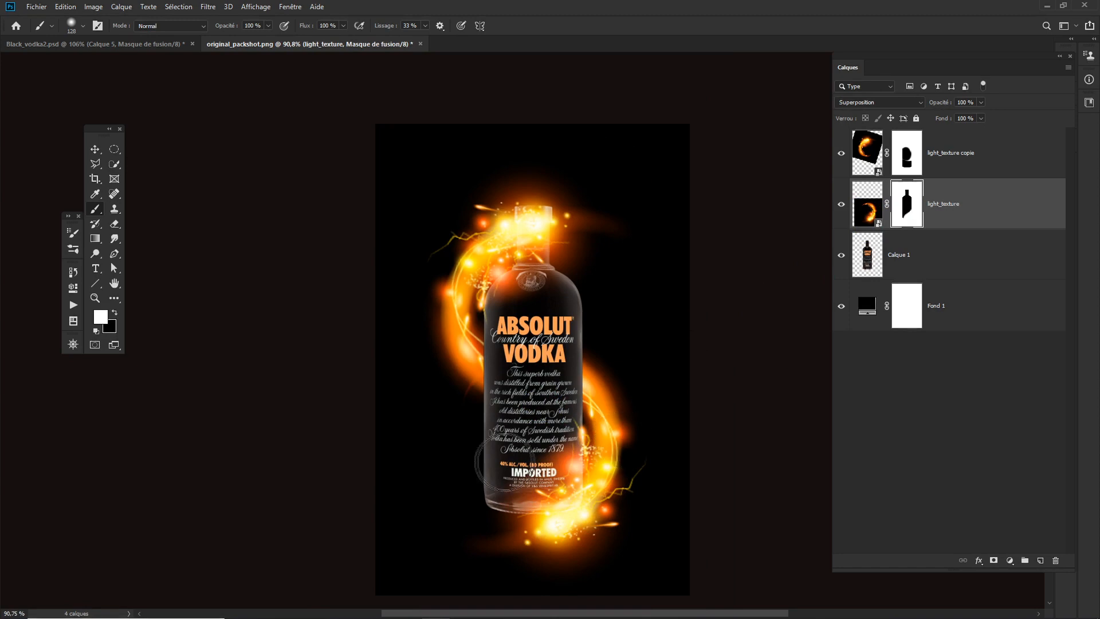
pyautogui.press('x')
pyautogui.moveTo(455, 356)
pyautogui.mouseDown()
pyautogui.moveTo(457, 381)
pyautogui.moveTo(483, 362)
pyautogui.moveTo(524, 391)
pyautogui.mouseUp()
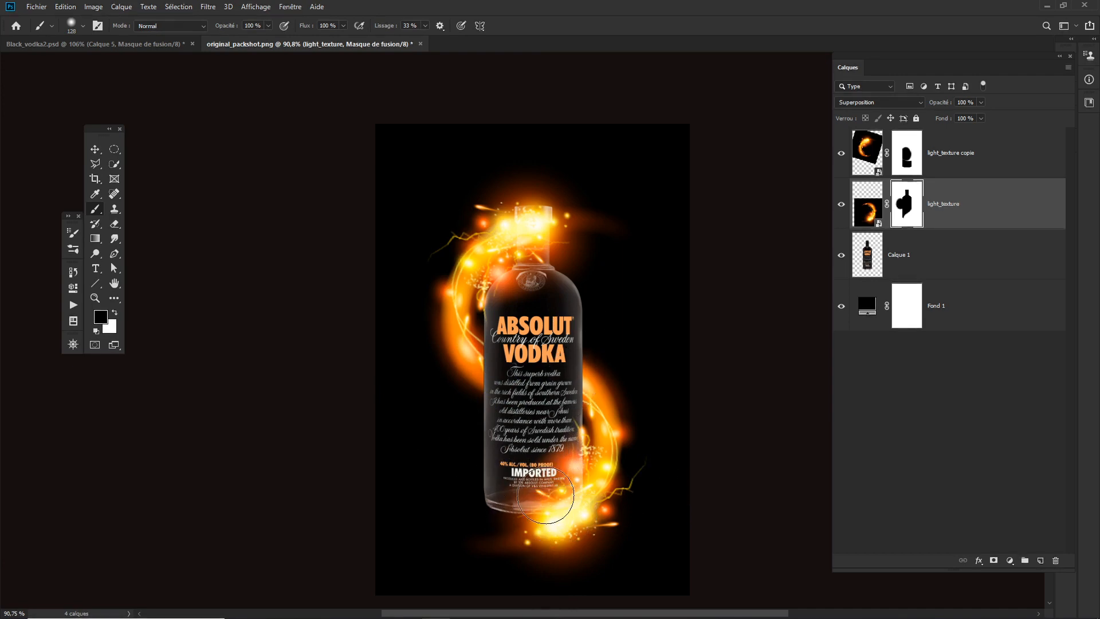
# - Try to warp the light_texture smart object while its layer mask is still linked
pyautogui.scroll(2, 524, 513)
pyautogui.click(867, 207)
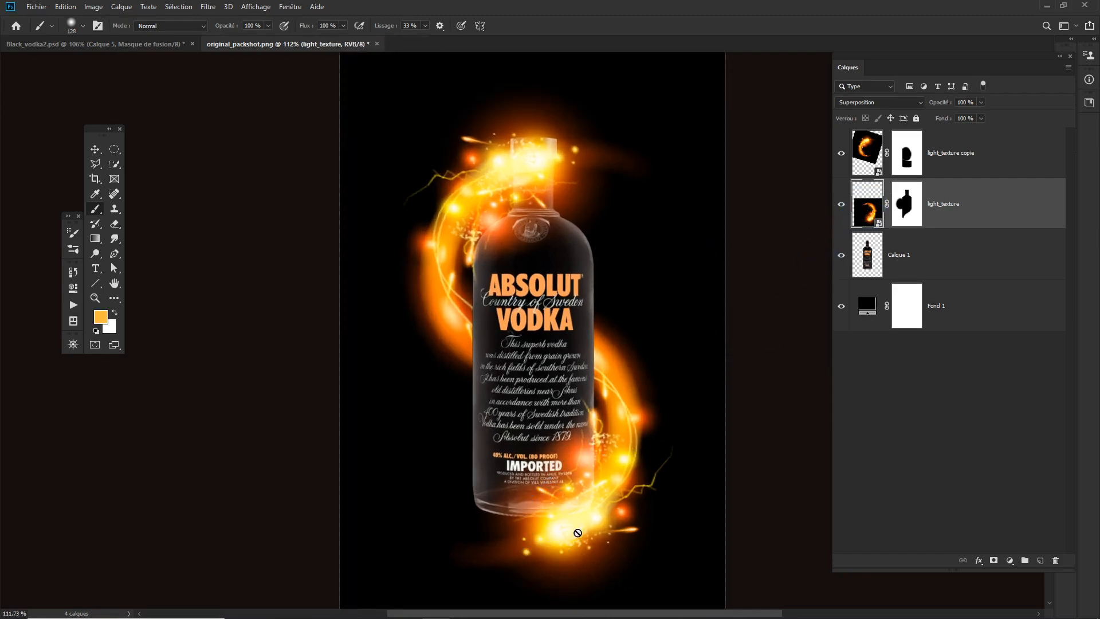
pyautogui.hotkey('ctrl', 't')
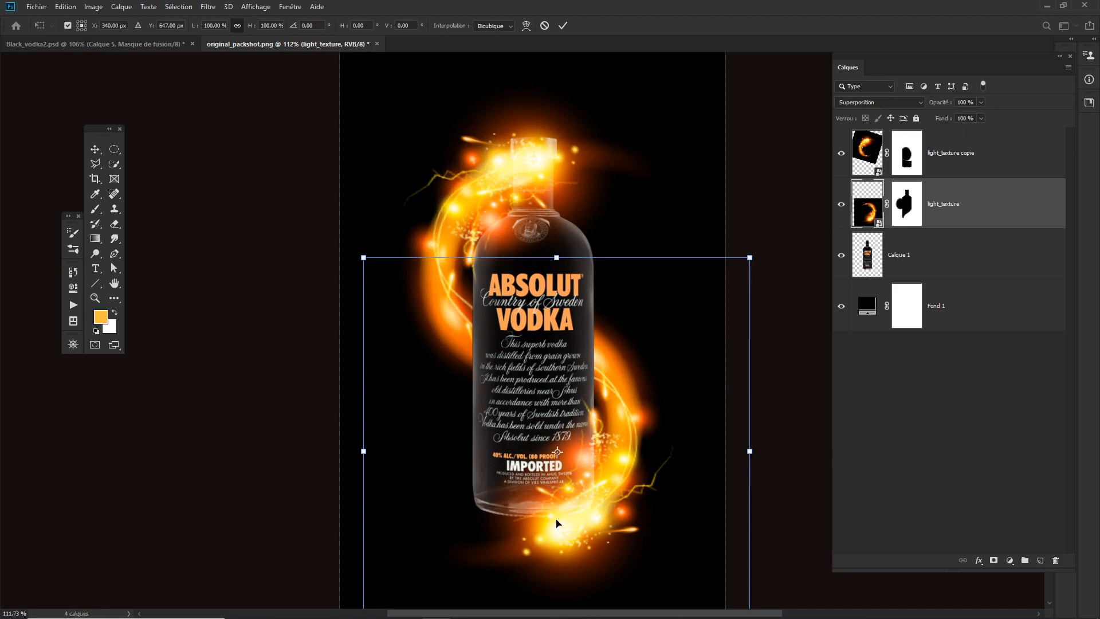
pyautogui.rightClick(557, 523)
pyautogui.click(584, 436)
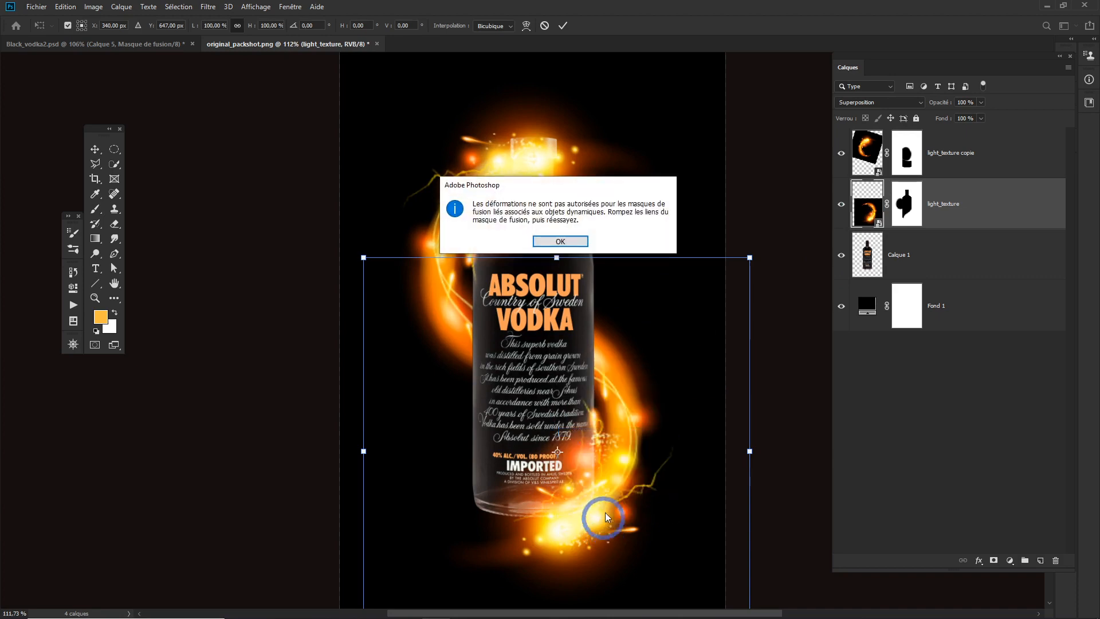
pyautogui.click(561, 243)
pyautogui.scroll(-4, 659, 437)
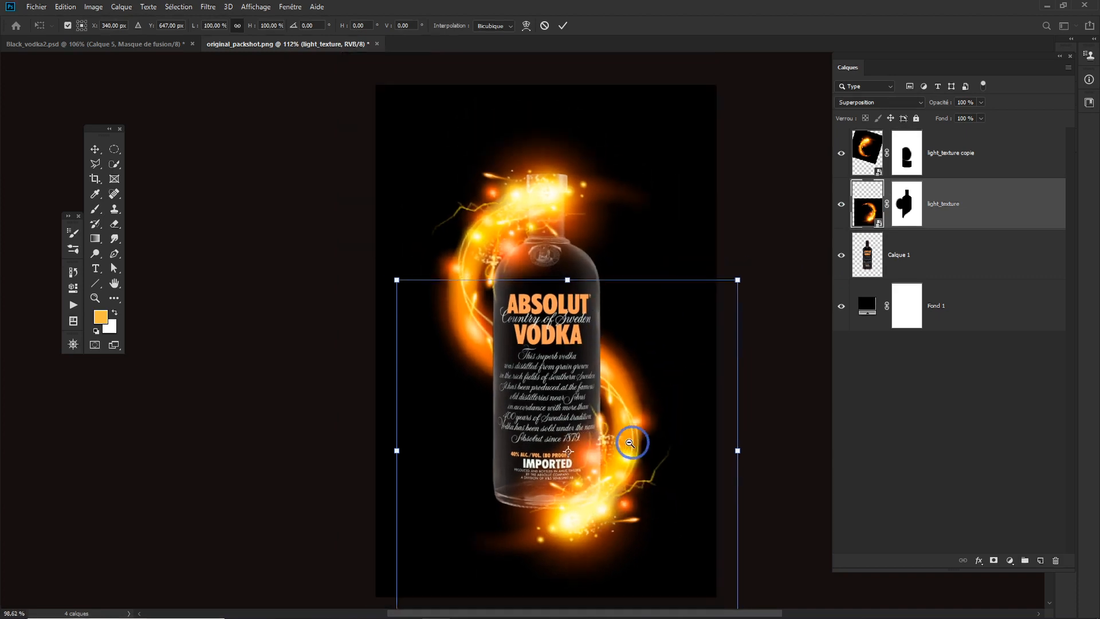
pyautogui.press('Return')
pyautogui.press('b')
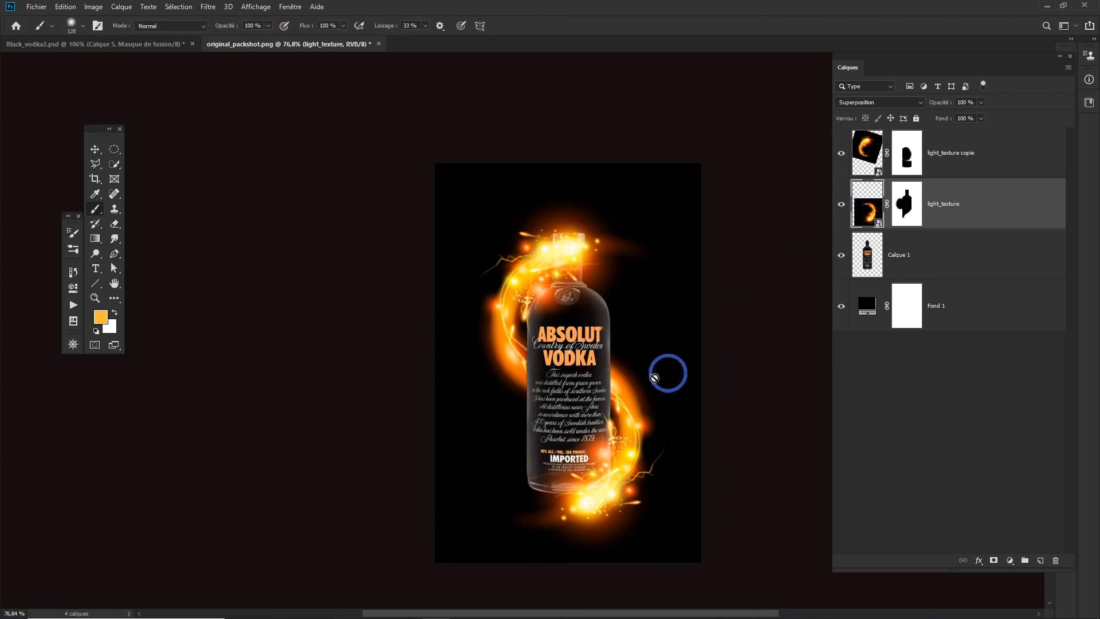
pyautogui.hotkey('ctrl', 't')
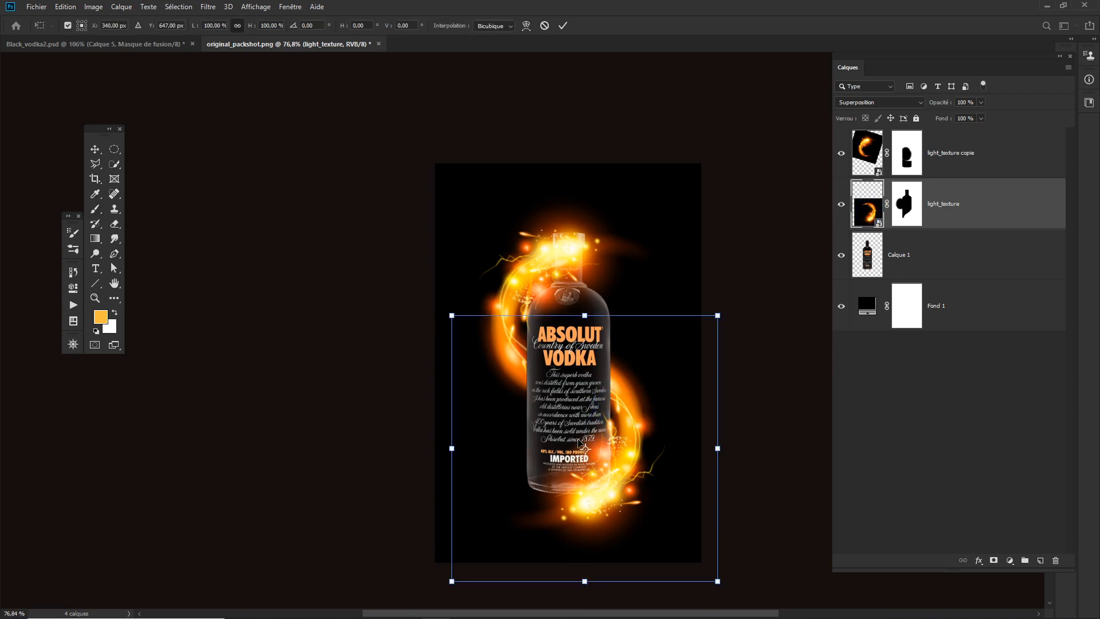
pyautogui.rightClick(584, 440)
pyautogui.click(609, 513)
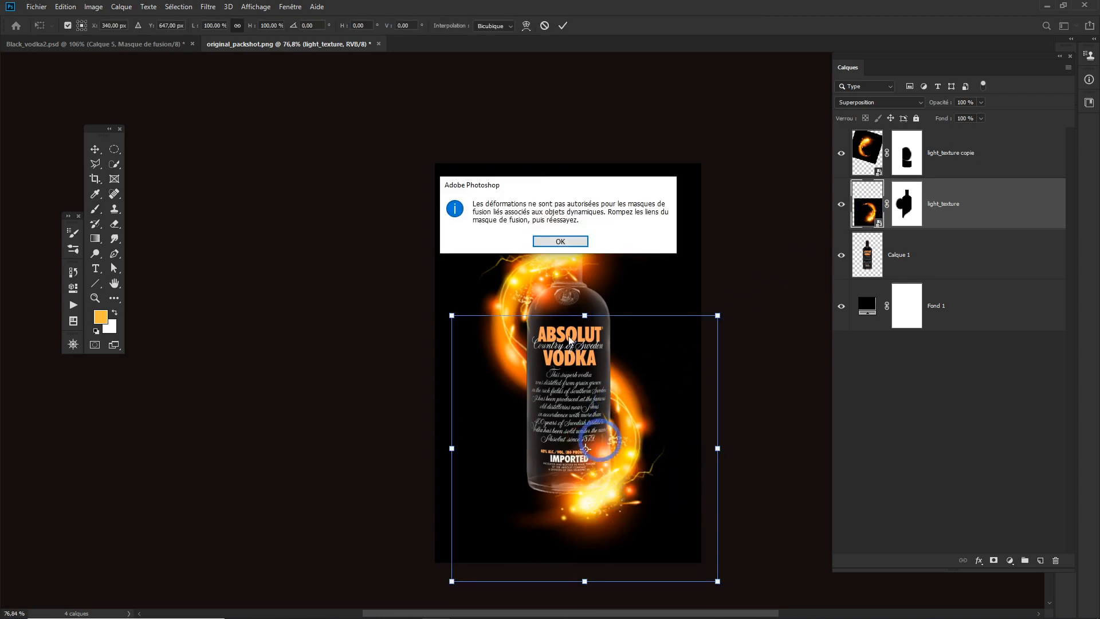
pyautogui.click(561, 243)
pyautogui.press('Escape')
# - Rasterize the light_texture layer
pyautogui.rightClick(870, 218)
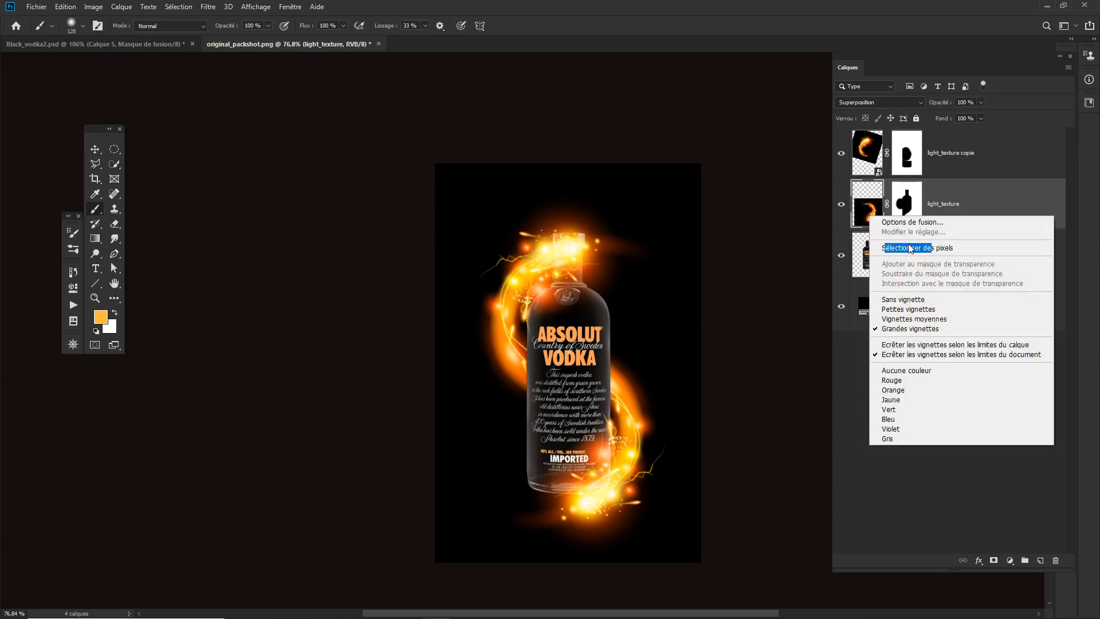
pyautogui.click(977, 205)
pyautogui.rightClick(994, 206)
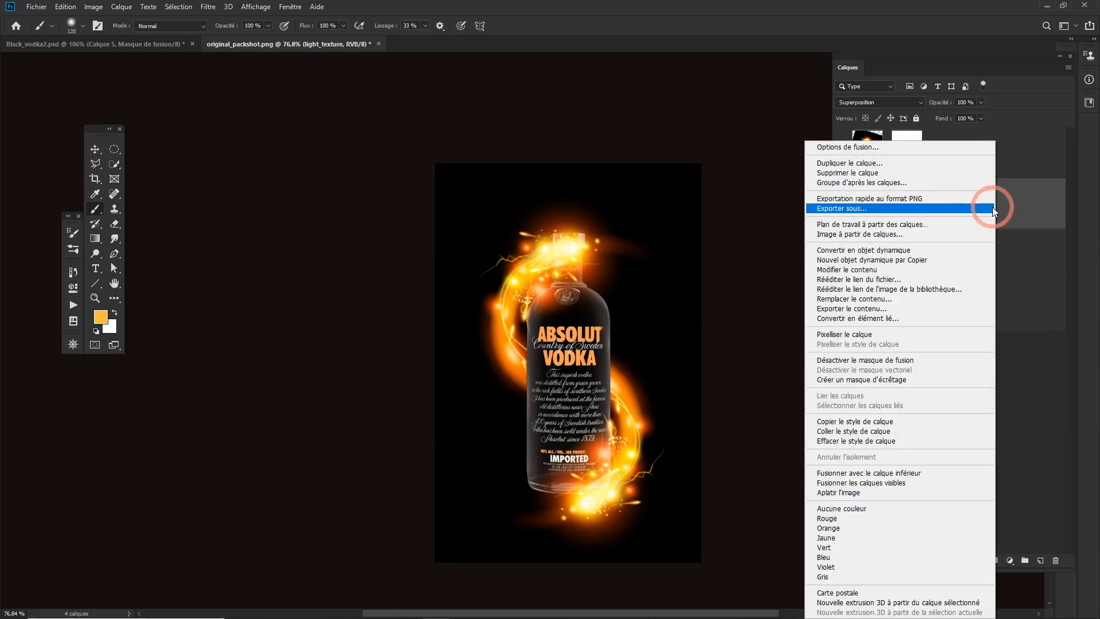
pyautogui.click(856, 336)
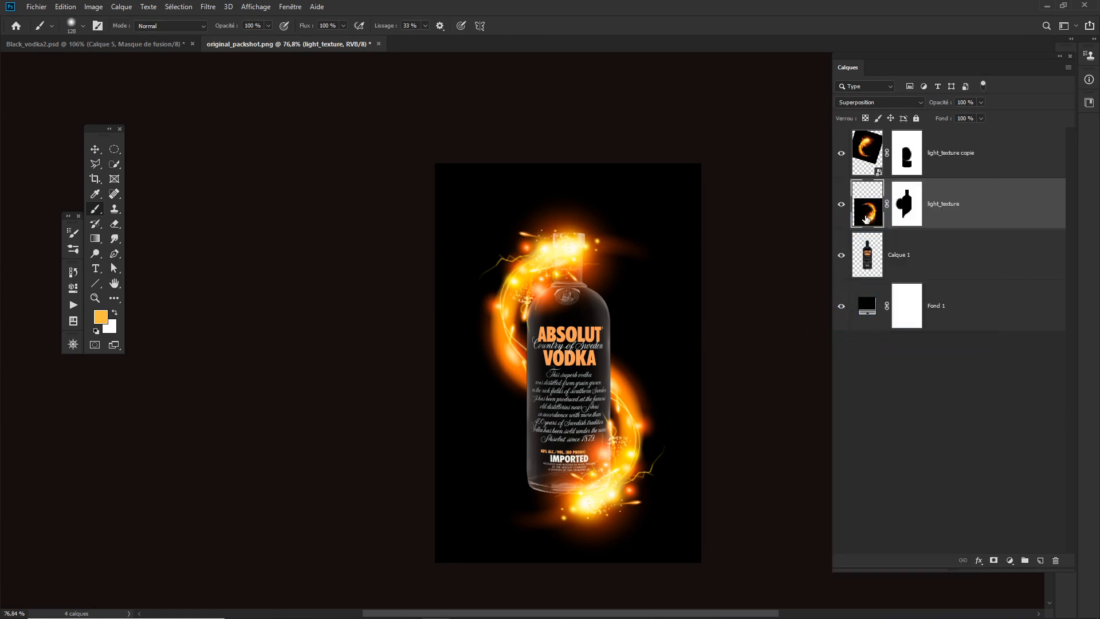
pyautogui.hotkey('ctrl', 't')
pyautogui.rightClick(575, 446)
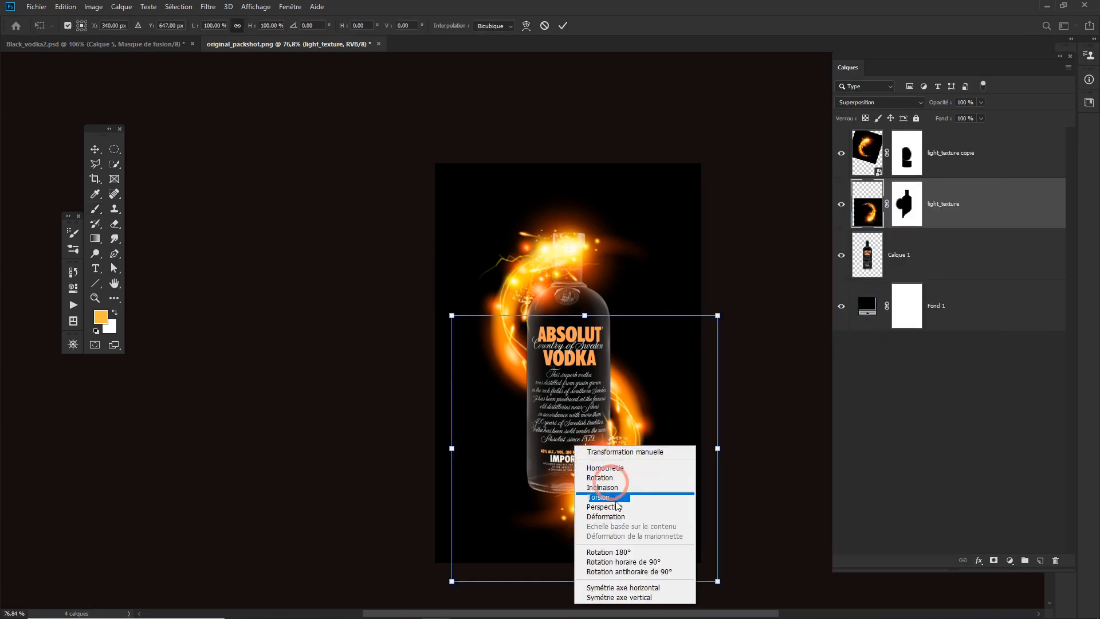
pyautogui.click(607, 517)
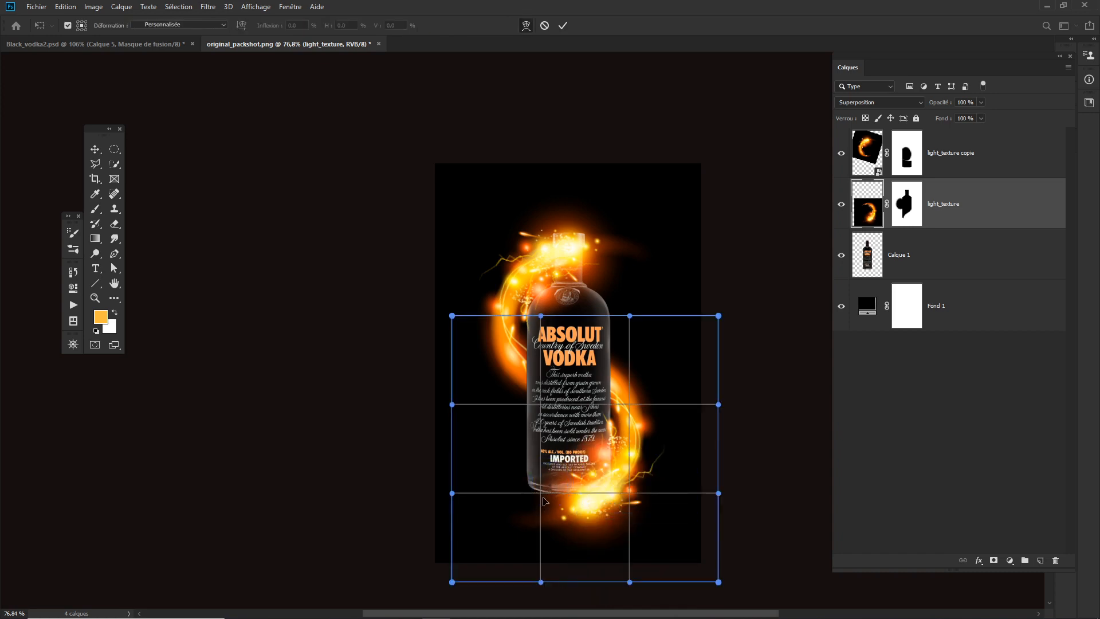
pyautogui.moveTo(541, 496)
pyautogui.mouseDown()
pyautogui.moveTo(533, 484)
pyautogui.moveTo(557, 490)
pyautogui.mouseUp()
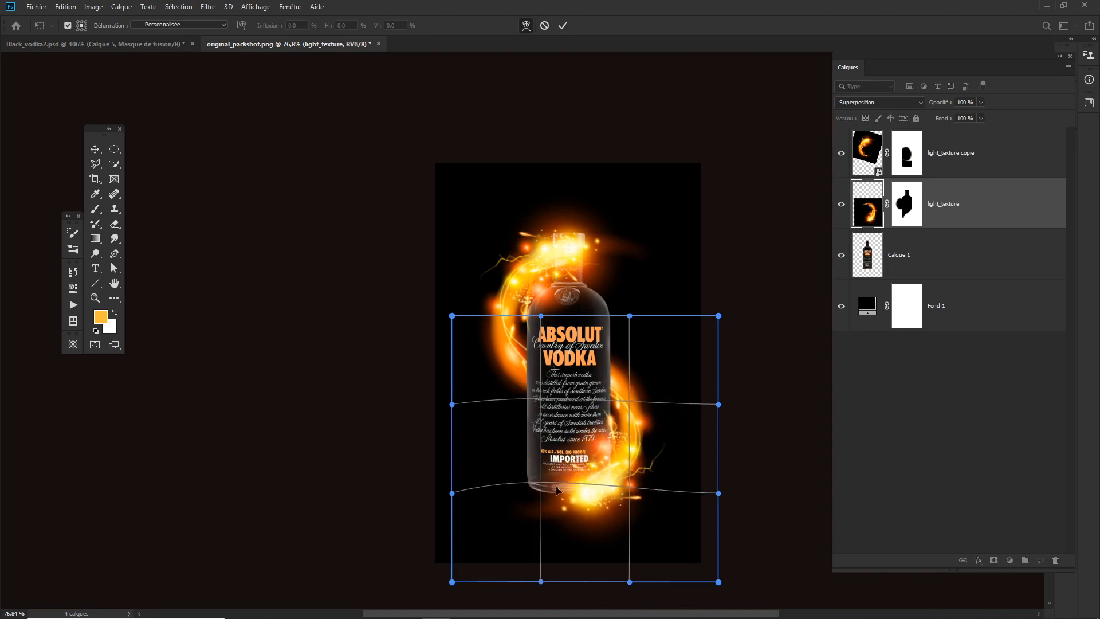
pyautogui.moveTo(632, 494); pyautogui.dragTo(612, 458)
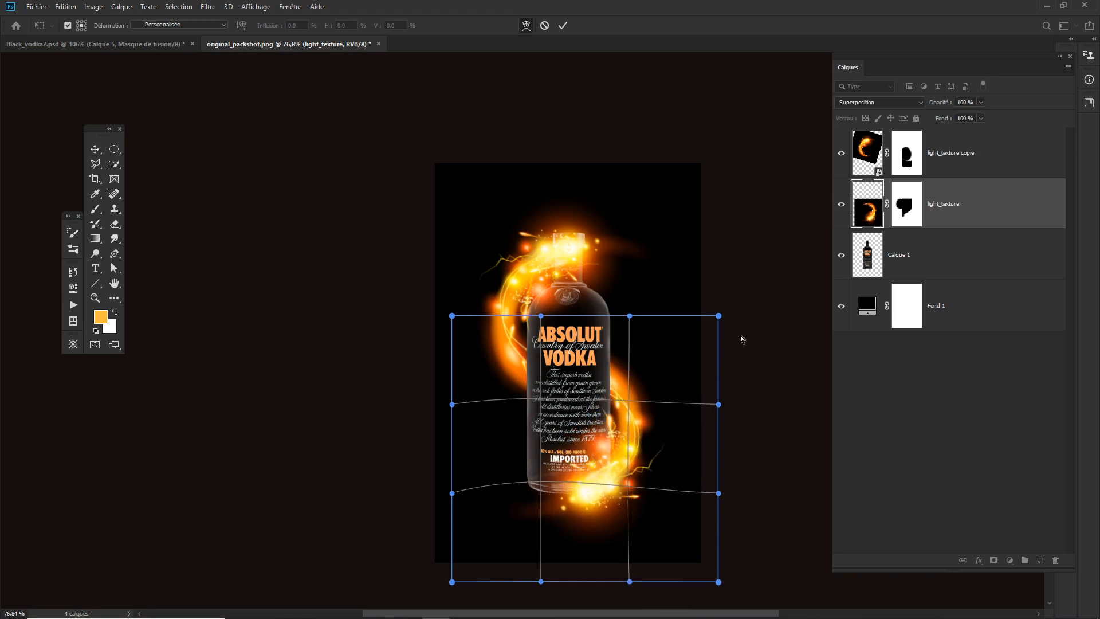
pyautogui.moveTo(629, 492)
pyautogui.mouseDown()
pyautogui.moveTo(613, 475)
pyautogui.moveTo(609, 486)
pyautogui.mouseUp()
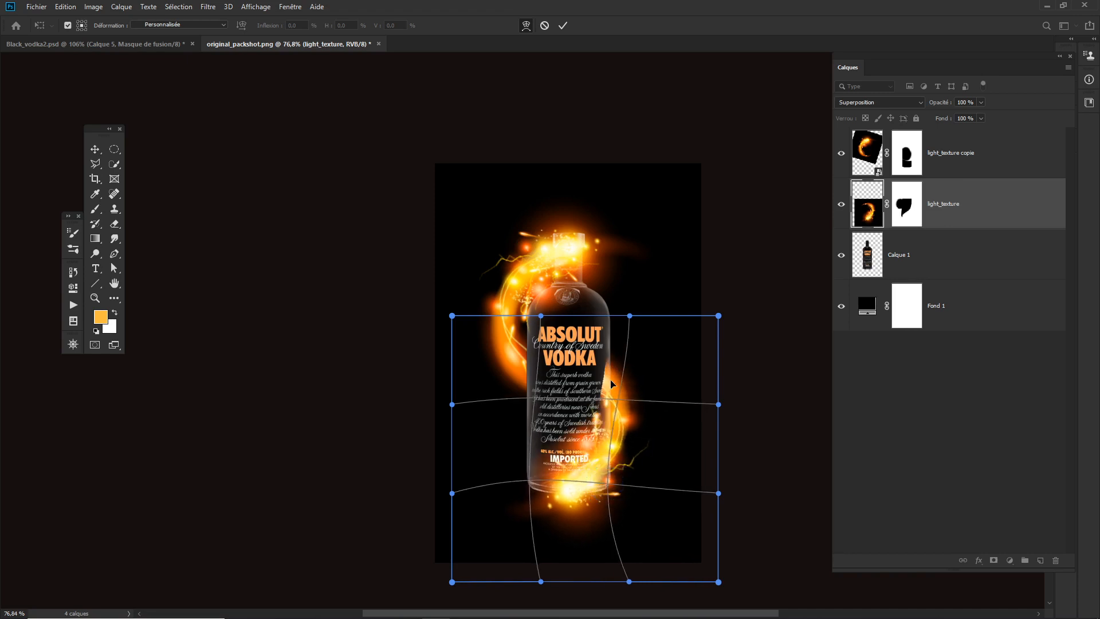
pyautogui.press('Return')
pyautogui.press('b')
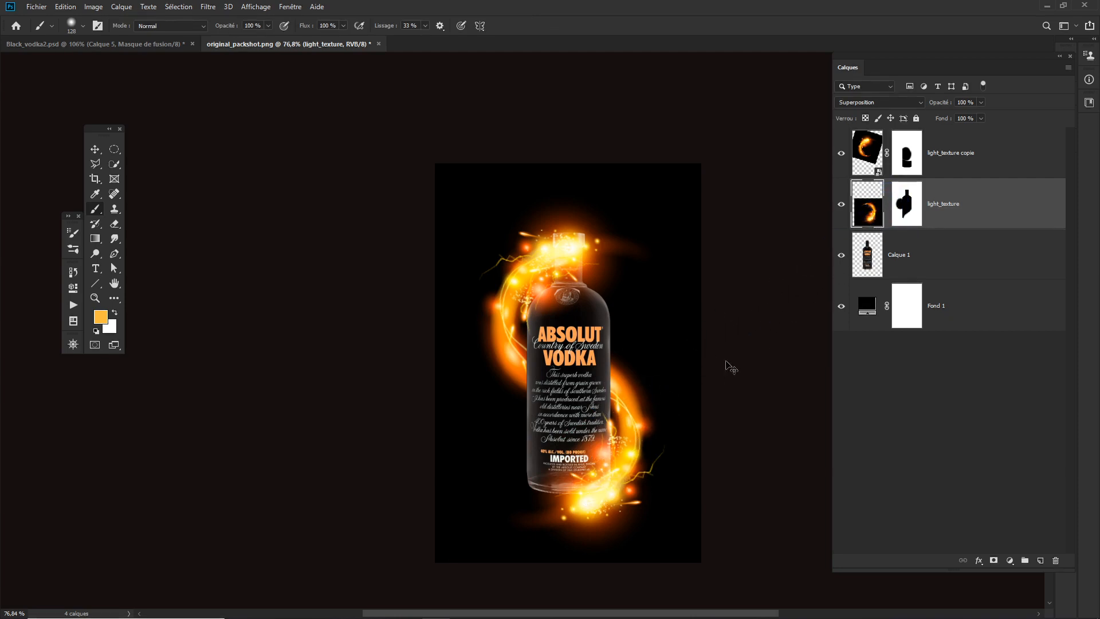
pyautogui.hotkey('ctrl', 't')
pyautogui.rightClick(576, 427)
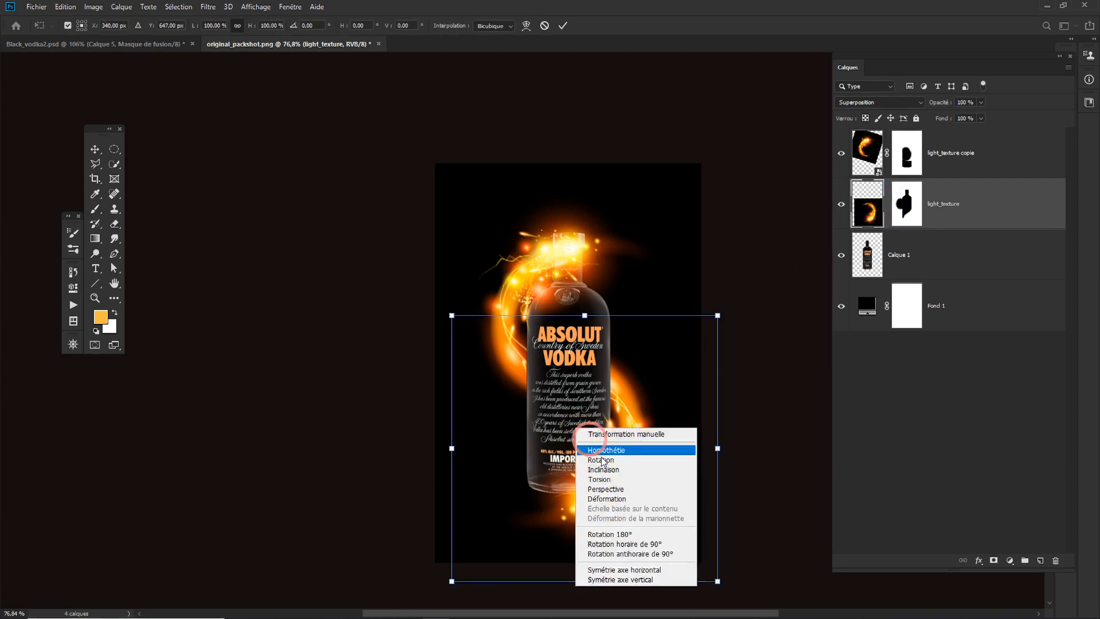
pyautogui.click(618, 503)
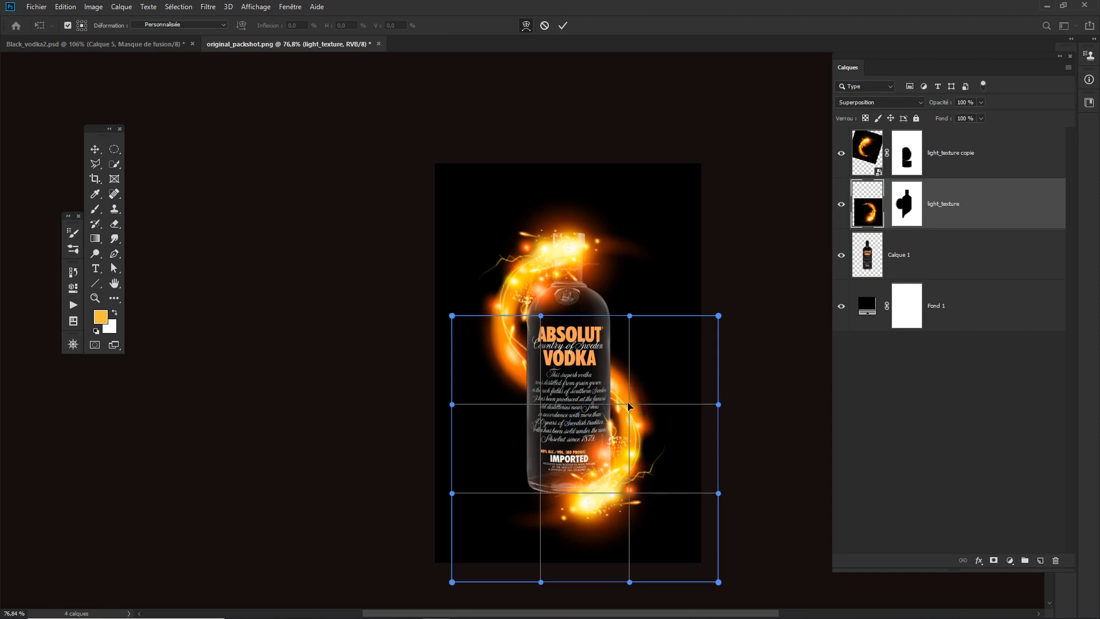
pyautogui.moveTo(629, 407); pyautogui.dragTo(620, 458)
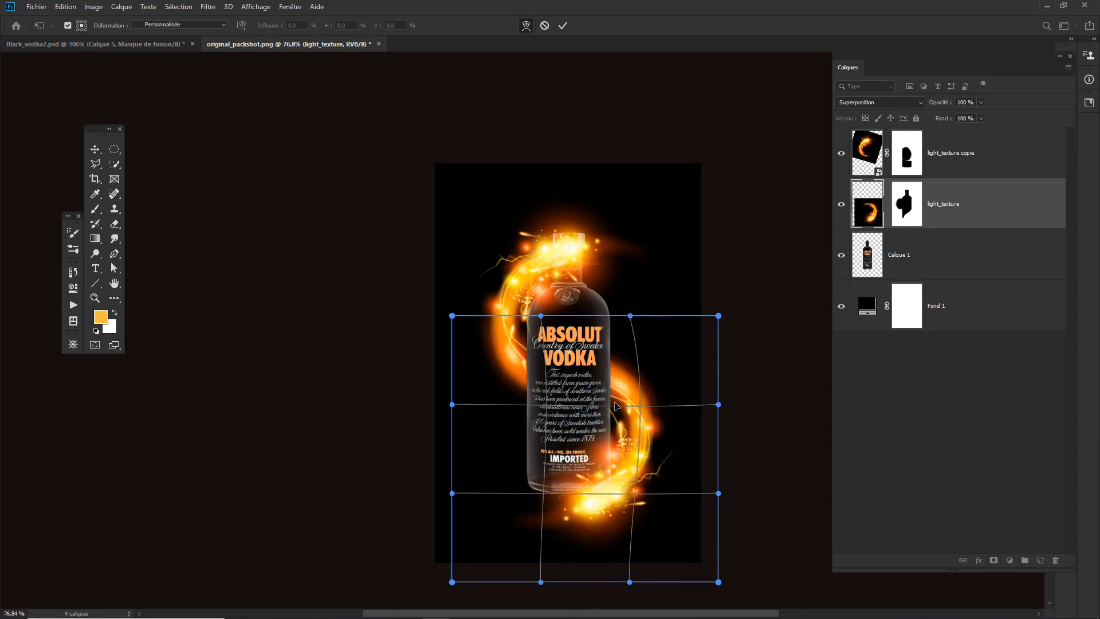
pyautogui.press('Return')
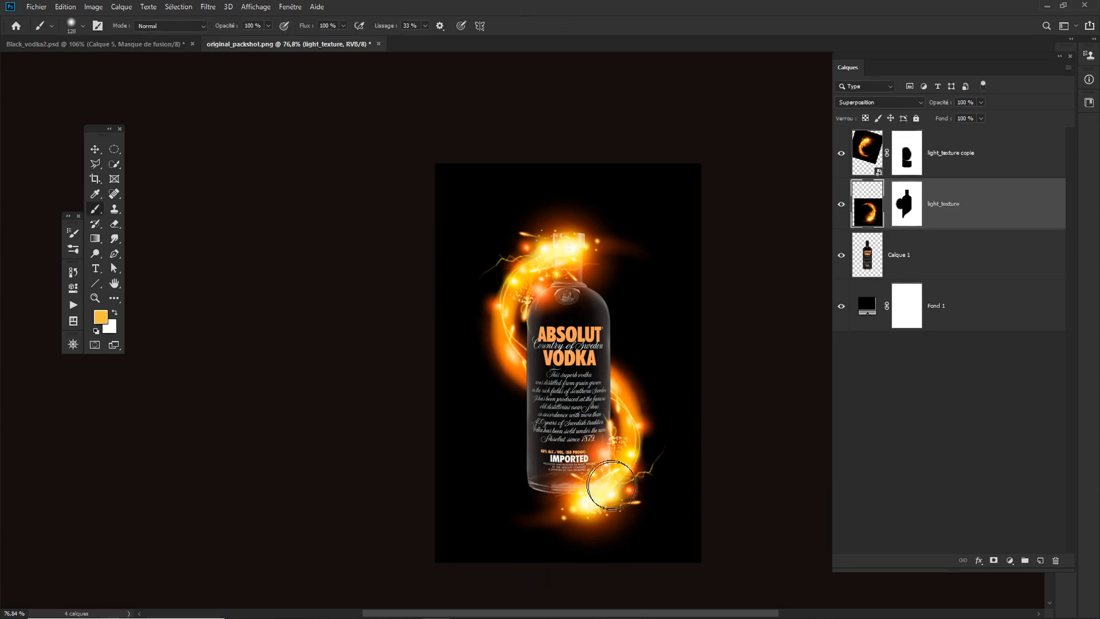
# - Warp the light_texture flame so it curves slightly wider around the bottle's lower right side and lifts toward its base
pyautogui.hotkey('ctrl', 't')
pyautogui.rightClick(584, 465)
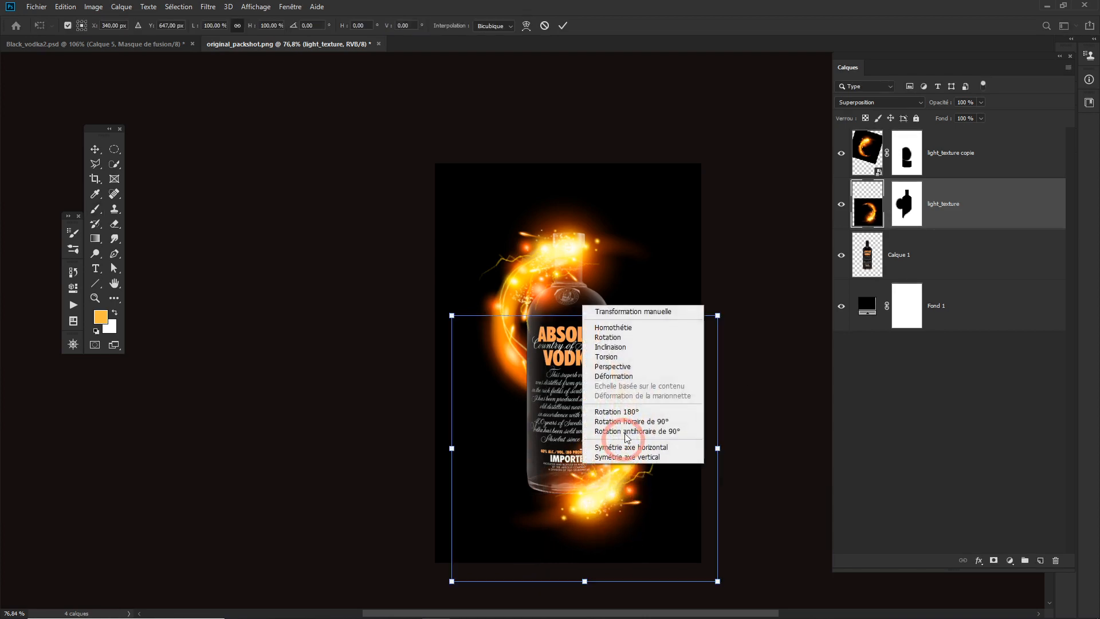
pyautogui.click(610, 375)
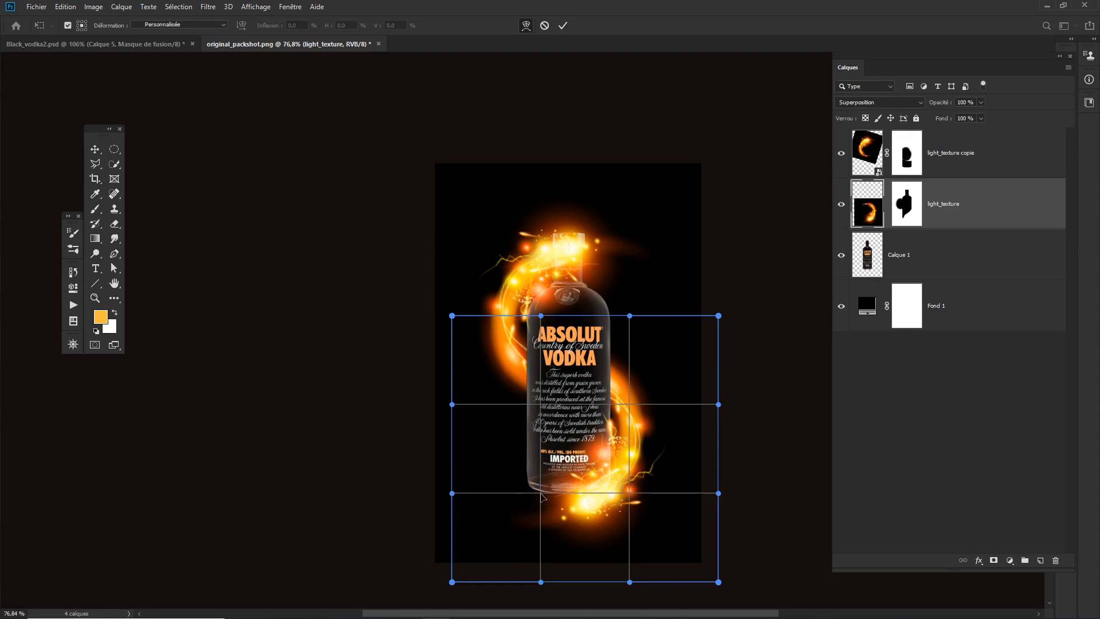
pyautogui.moveTo(542, 495); pyautogui.dragTo(636, 491)
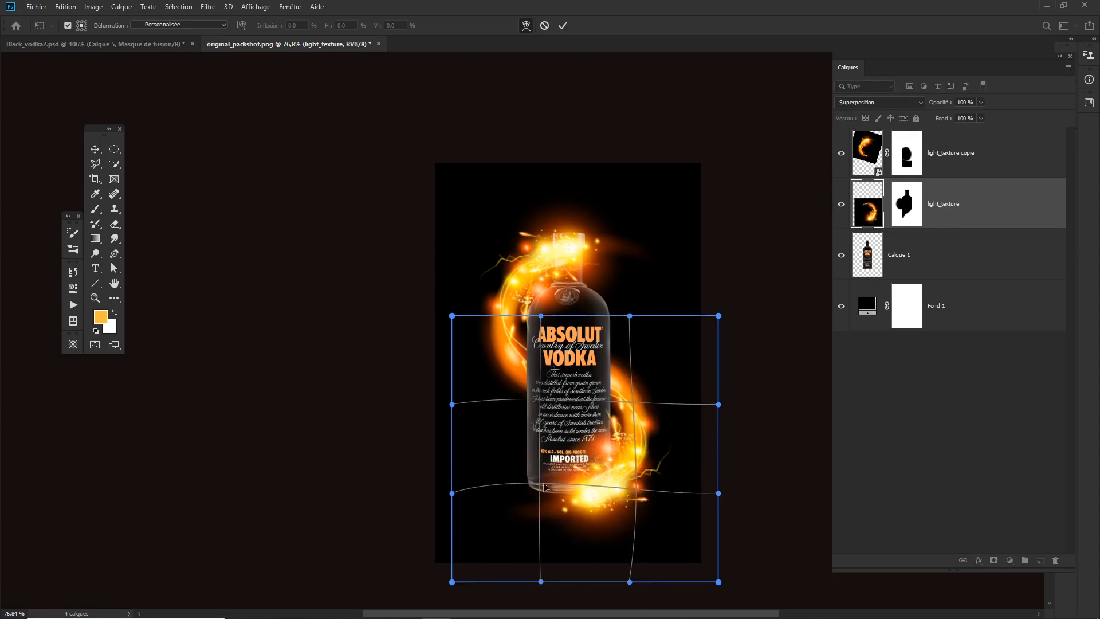
pyautogui.moveTo(544, 488); pyautogui.dragTo(535, 473)
pyautogui.moveTo(630, 582); pyautogui.dragTo(625, 557)
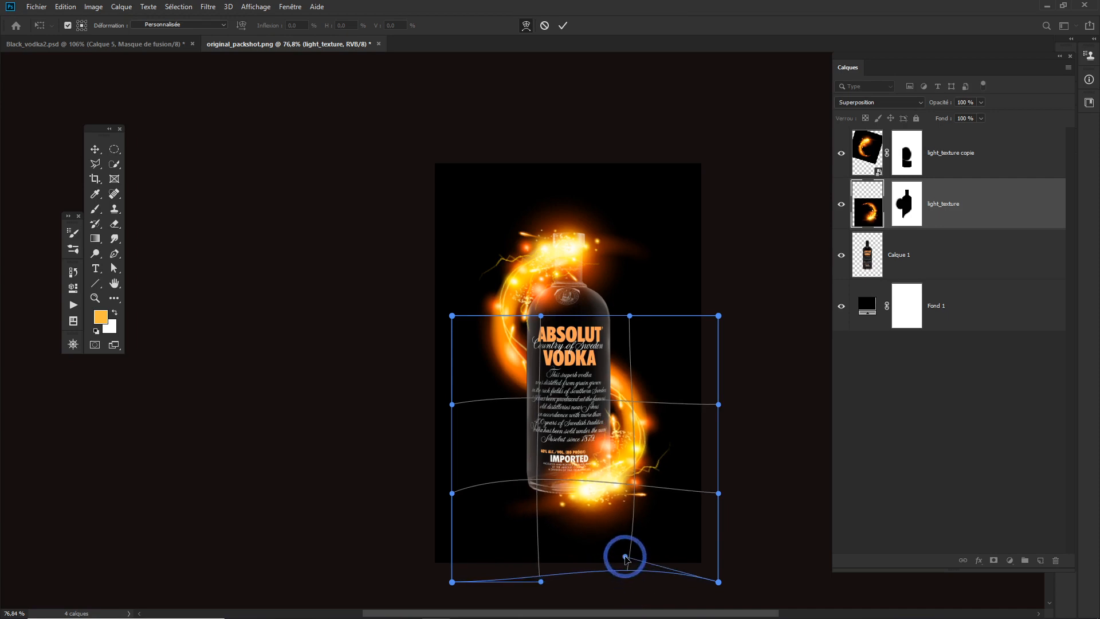
pyautogui.moveTo(541, 582)
pyautogui.mouseDown()
pyautogui.moveTo(530, 539)
pyautogui.moveTo(525, 582)
pyautogui.mouseUp()
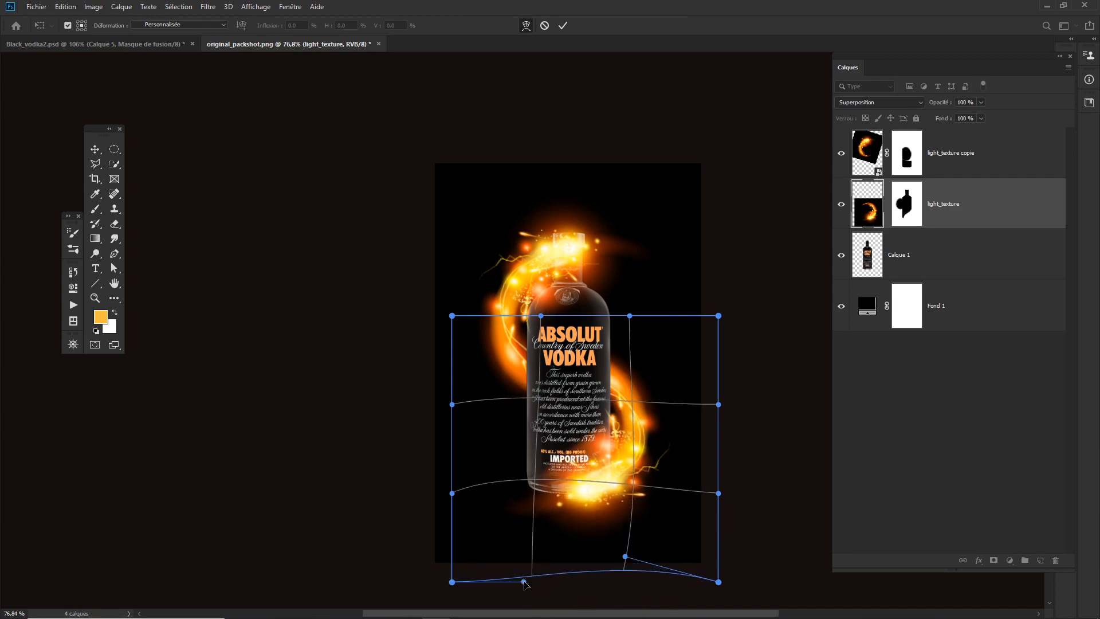
pyautogui.moveTo(625, 557); pyautogui.dragTo(621, 575)
pyautogui.press('Return')
pyautogui.press('b')
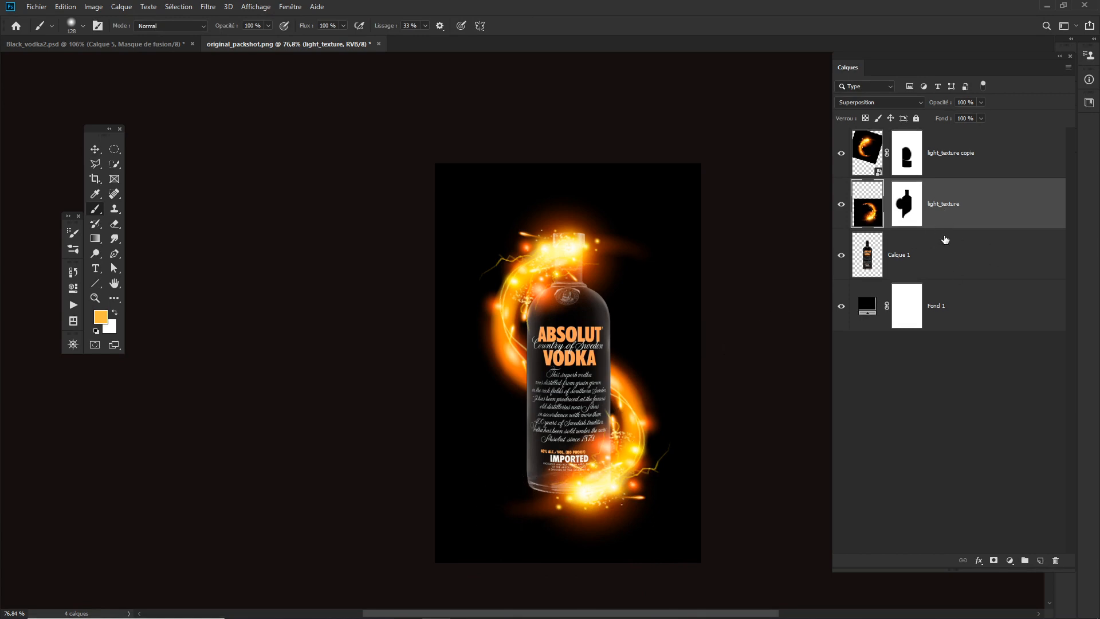
# - Rasterize the light_texture copie layer
pyautogui.click(875, 155)
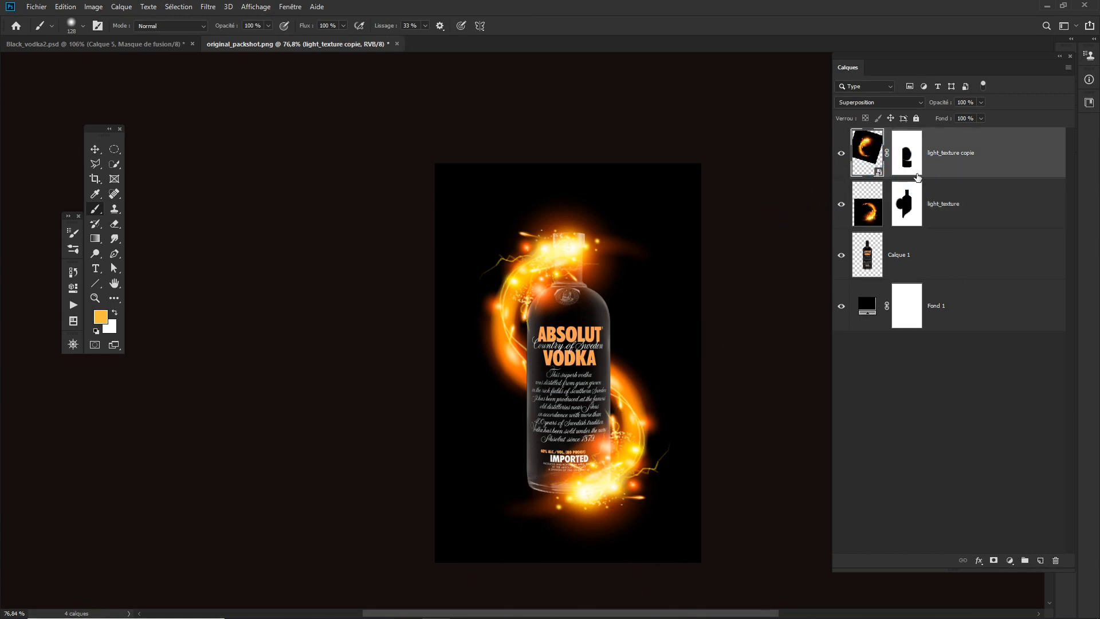
pyautogui.rightClick(874, 157)
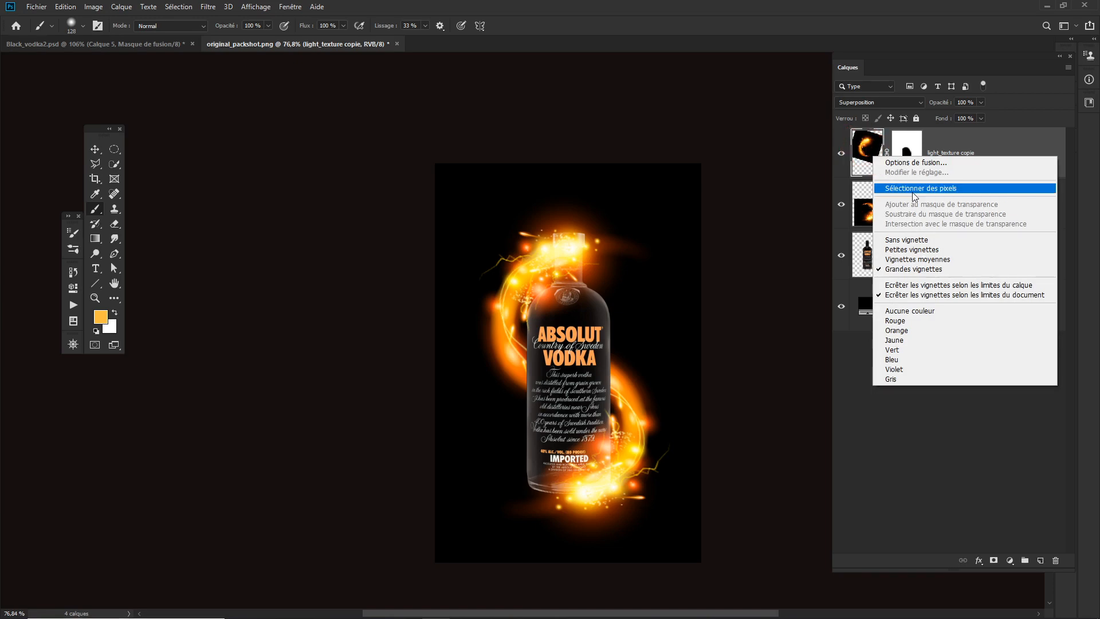
pyautogui.click(866, 149)
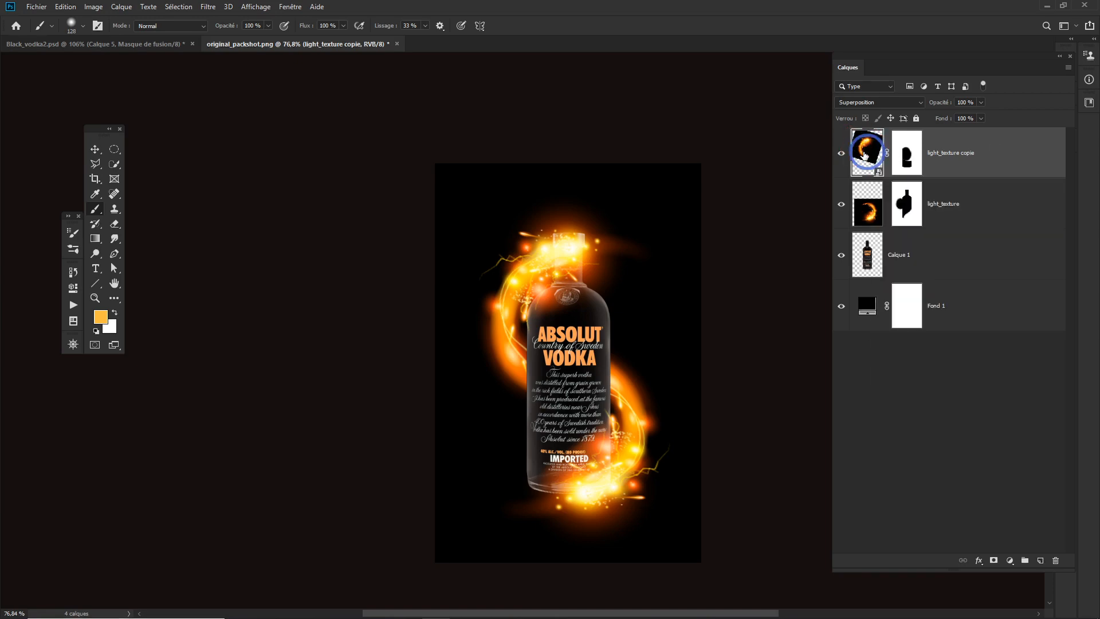
pyautogui.click(1007, 151)
pyautogui.rightClick(1005, 151)
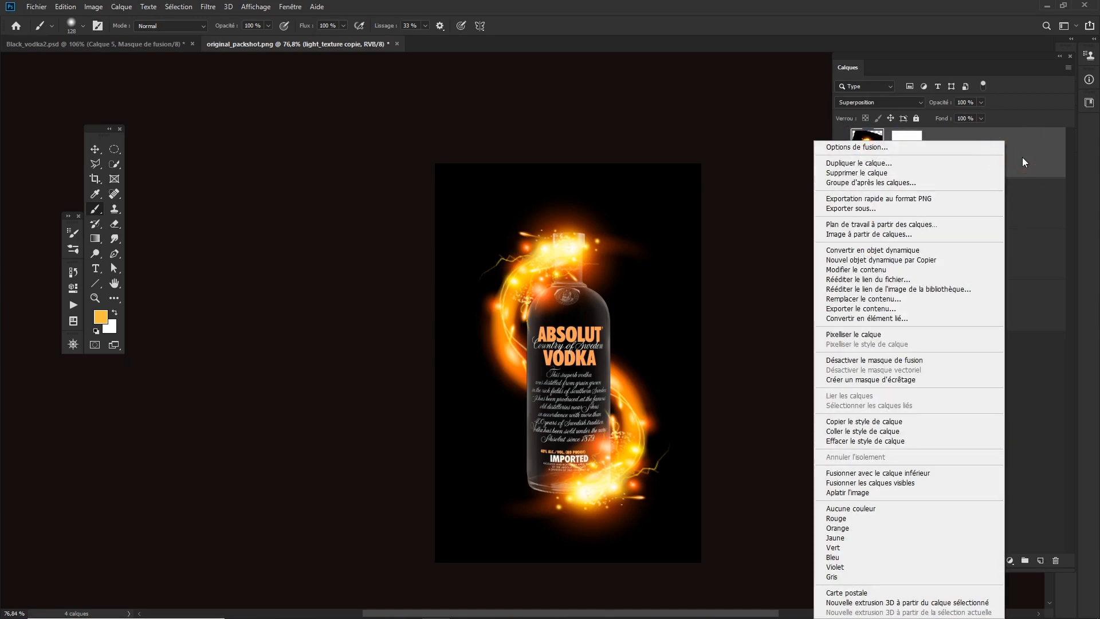
pyautogui.click(878, 335)
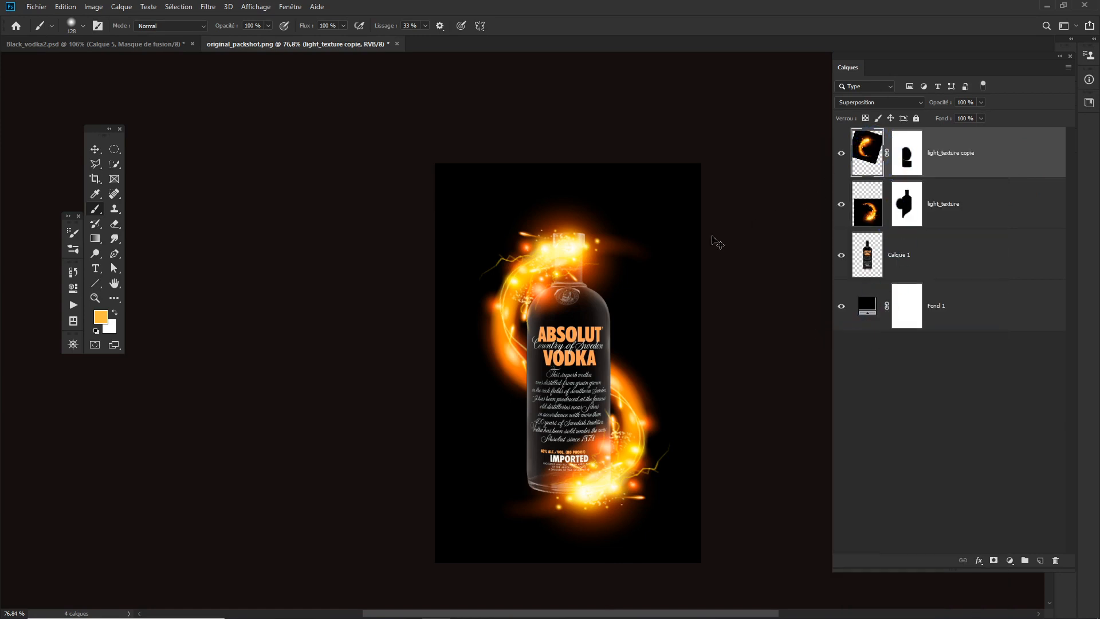
pyautogui.hotkey('ctrl', 't')
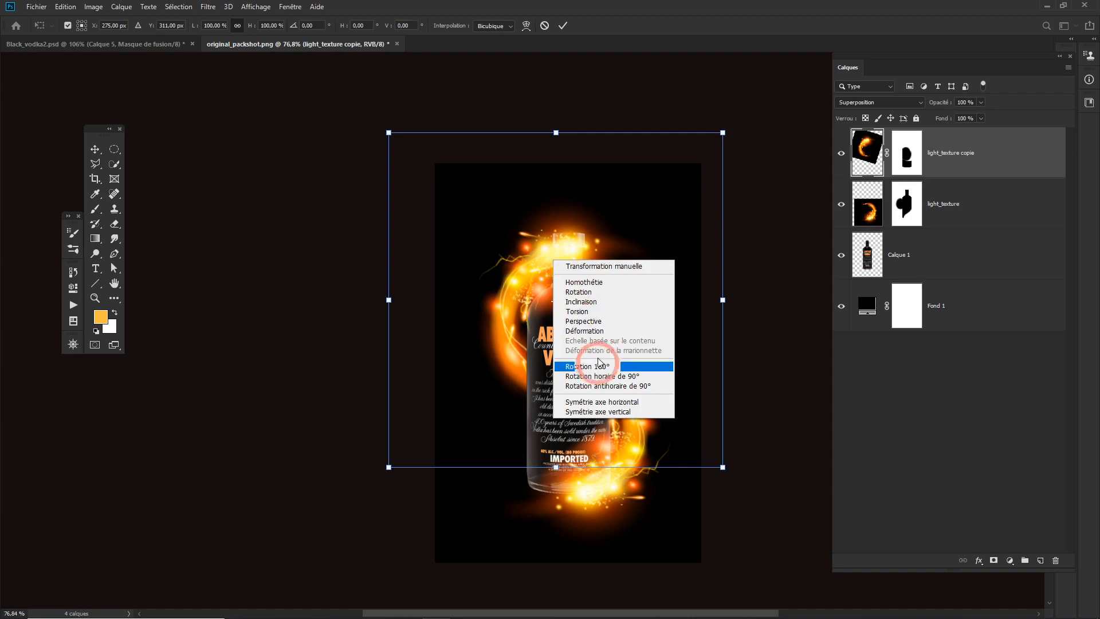
pyautogui.click(600, 335)
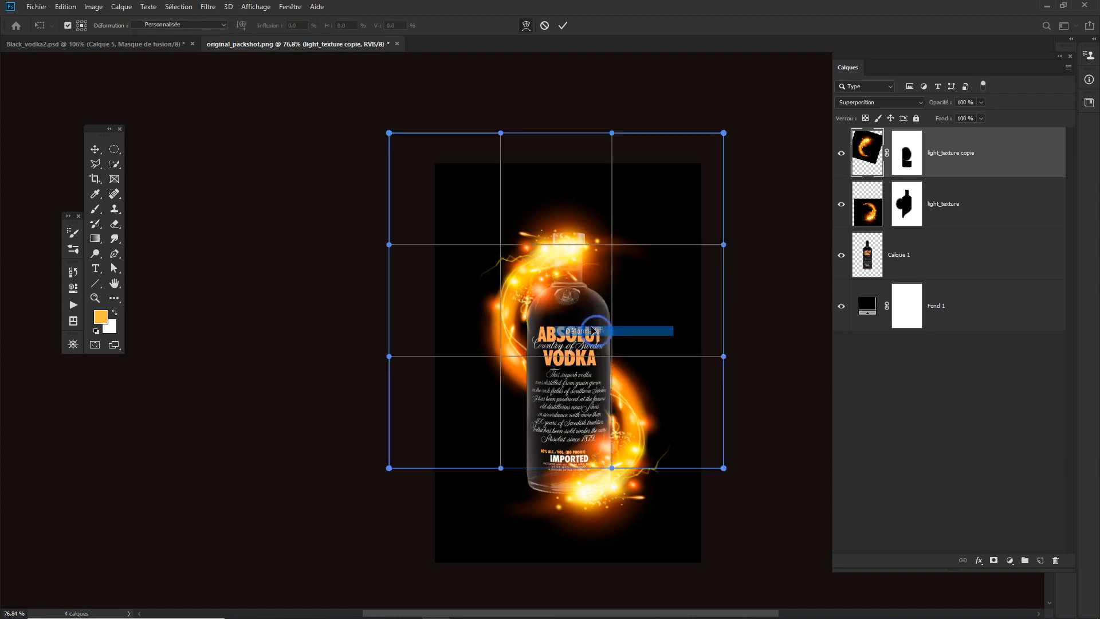
pyautogui.moveTo(501, 244)
pyautogui.mouseDown()
pyautogui.moveTo(499, 228)
pyautogui.moveTo(492, 241)
pyautogui.moveTo(503, 241)
pyautogui.mouseUp()
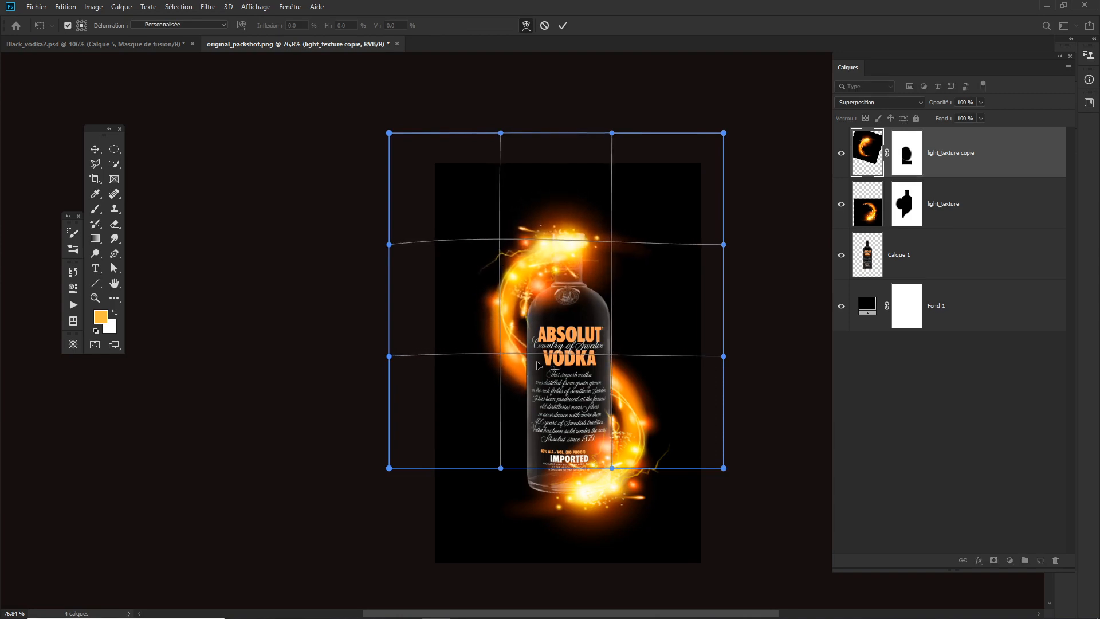
pyautogui.press('Return')
pyautogui.press('b')
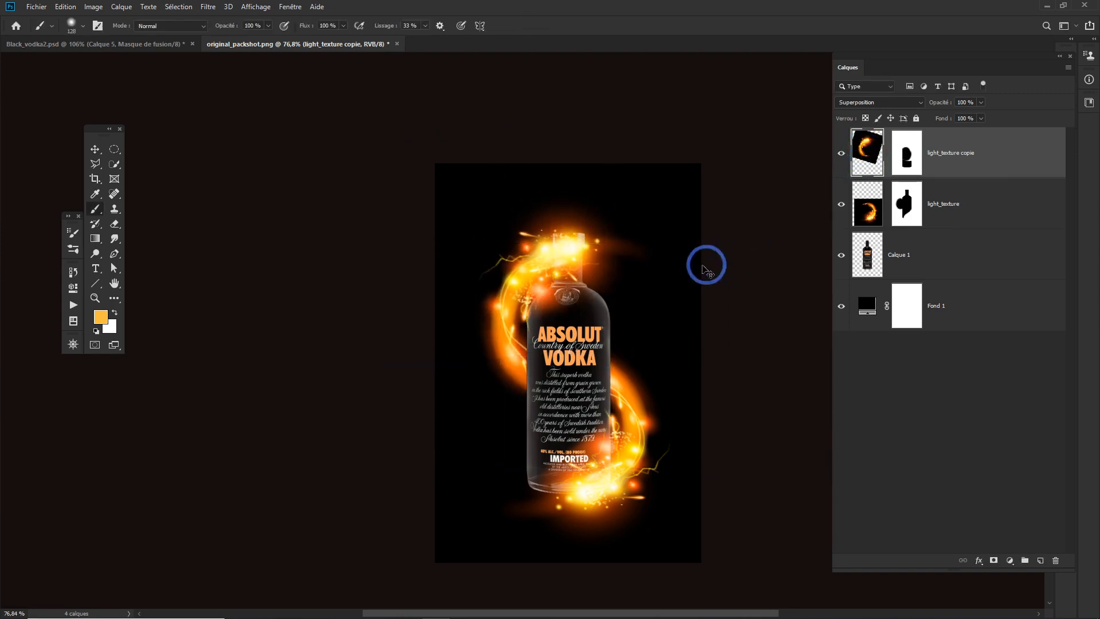
# - Warp the light_texture copie flame slightly upward around the bottle's neck and upper left side
pyautogui.hotkey('ctrl', 't')
pyautogui.rightClick(542, 257)
pyautogui.click(573, 353)
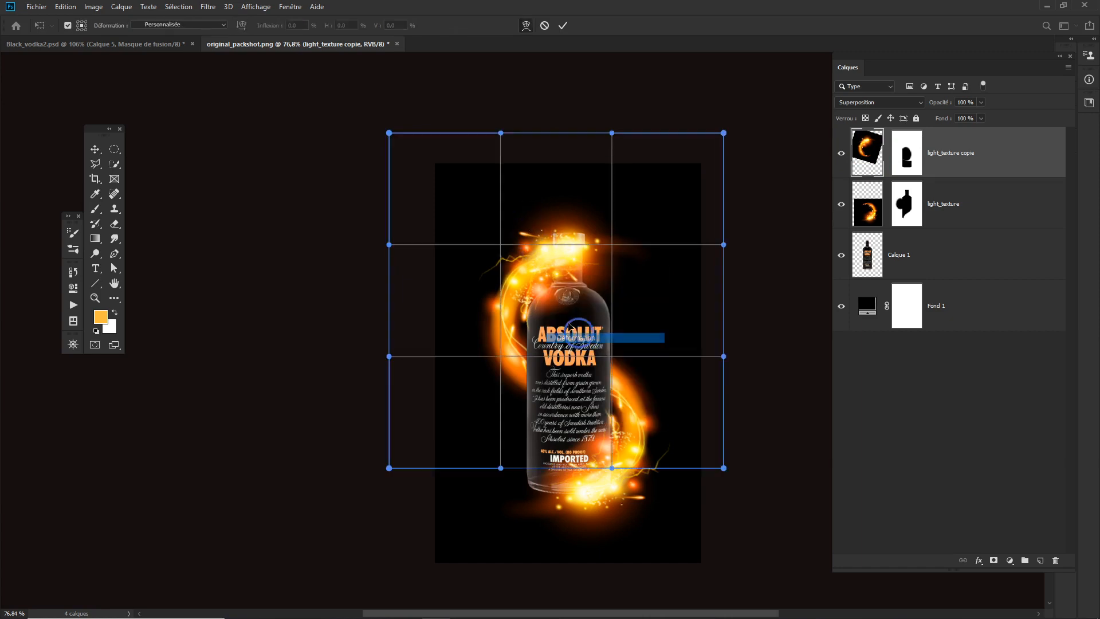
pyautogui.moveTo(501, 245)
pyautogui.mouseDown()
pyautogui.moveTo(498, 233)
pyautogui.moveTo(502, 245)
pyautogui.mouseUp()
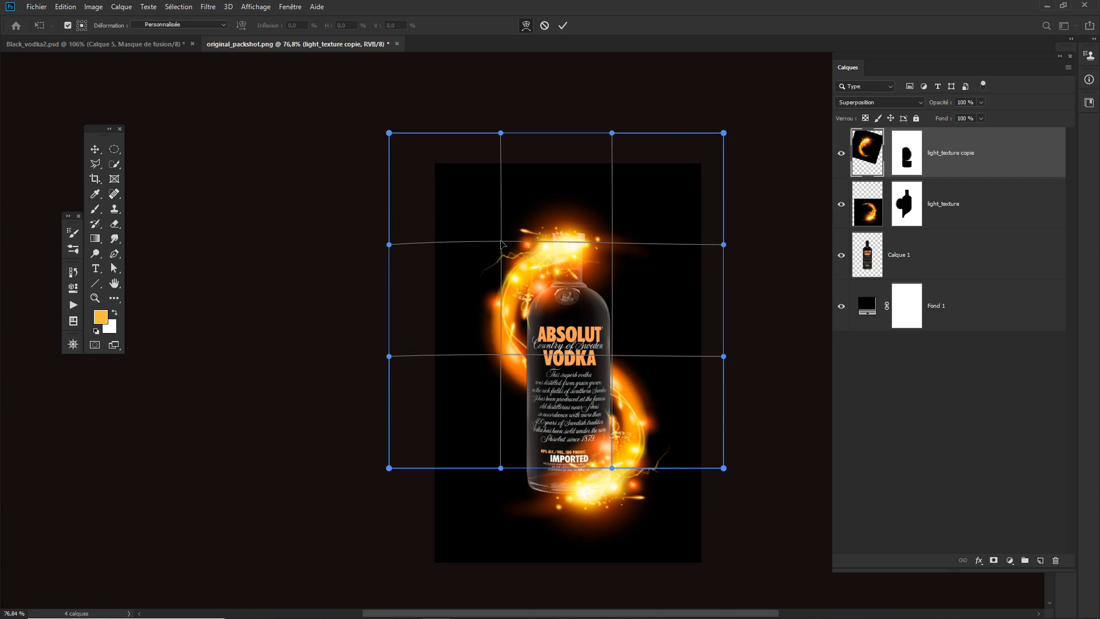
pyautogui.press('Return')
pyautogui.press('b')
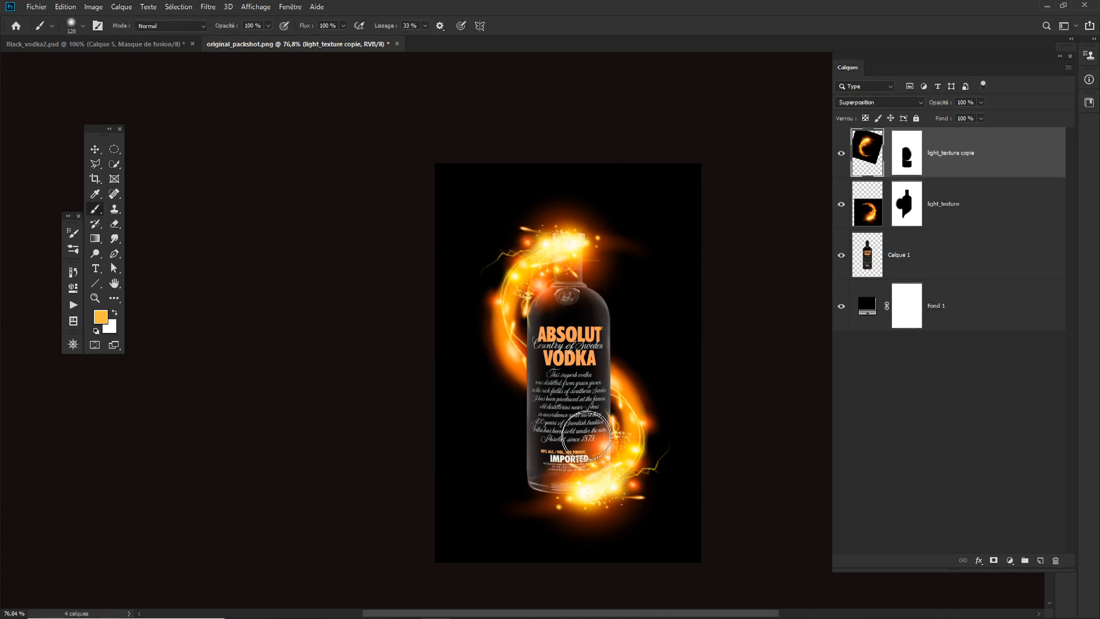
# - Add an empty layer between the Fond 1 background and the Calque 1 bottle layer
pyautogui.moveTo(551, 477); pyautogui.dragTo(580, 485)
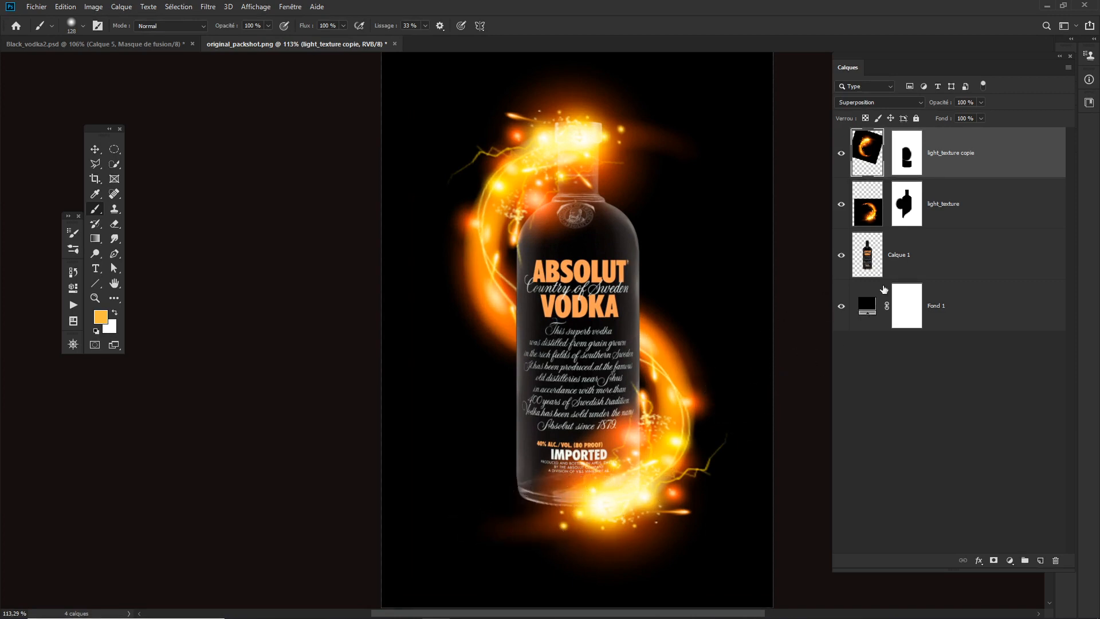
pyautogui.click(952, 256)
pyautogui.click(968, 328)
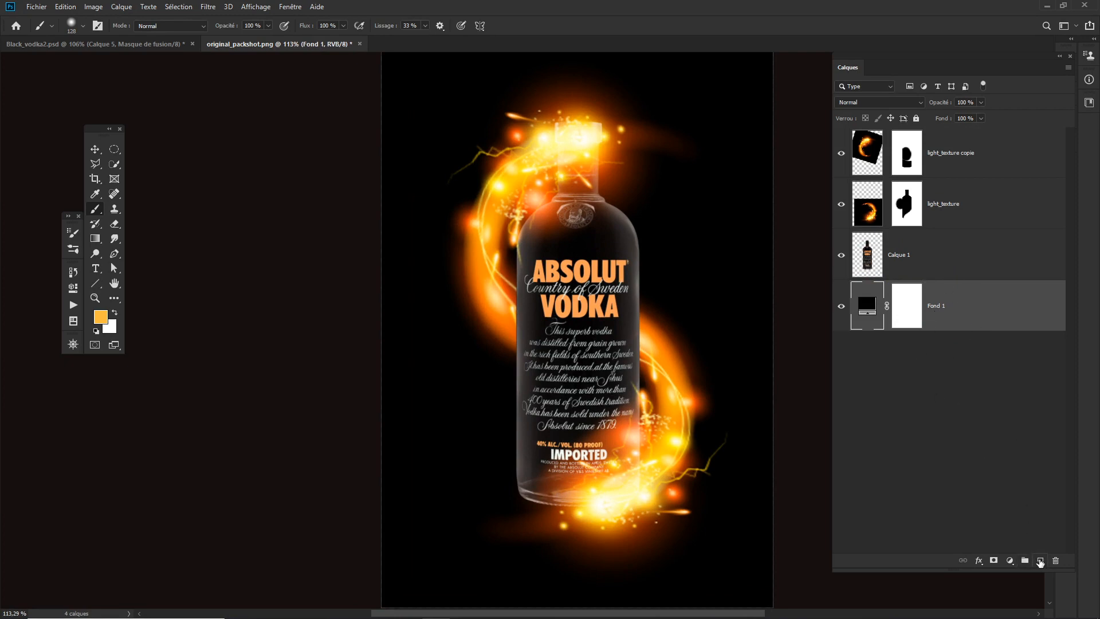
pyautogui.click(1040, 562)
pyautogui.click(877, 315)
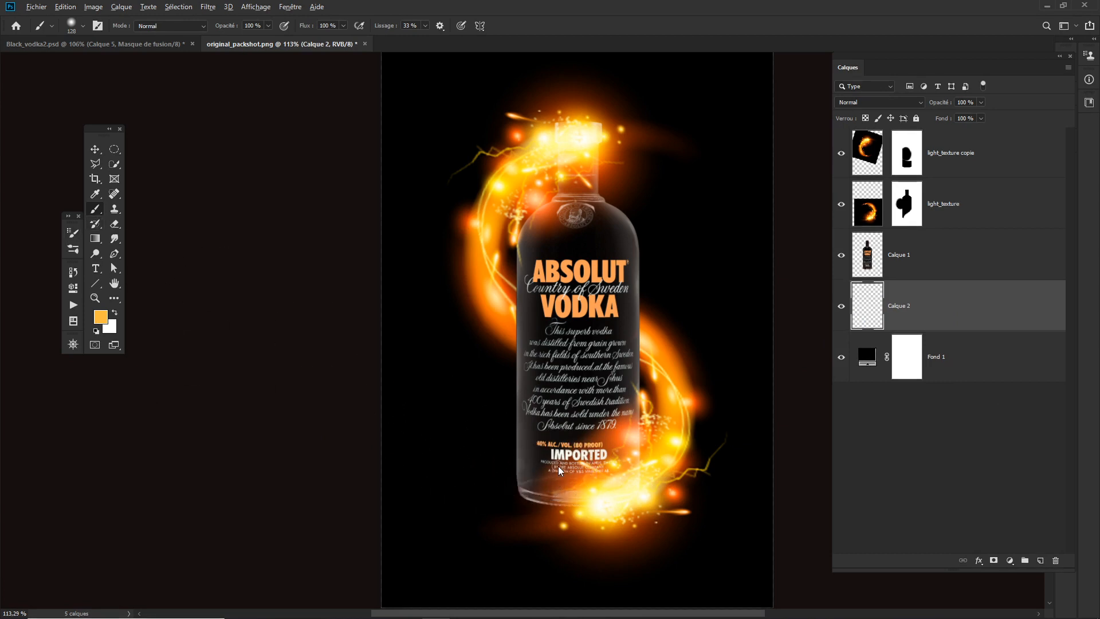
# - Paint a soft orange glow behind the bottle's base on the new layer with a 275 px brush
pyautogui.moveTo(557, 466)
pyautogui.mouseDown()
pyautogui.moveTo(627, 472)
pyautogui.moveTo(609, 470)
pyautogui.mouseUp()
pyautogui.click(569, 482)
pyautogui.click(575, 479)
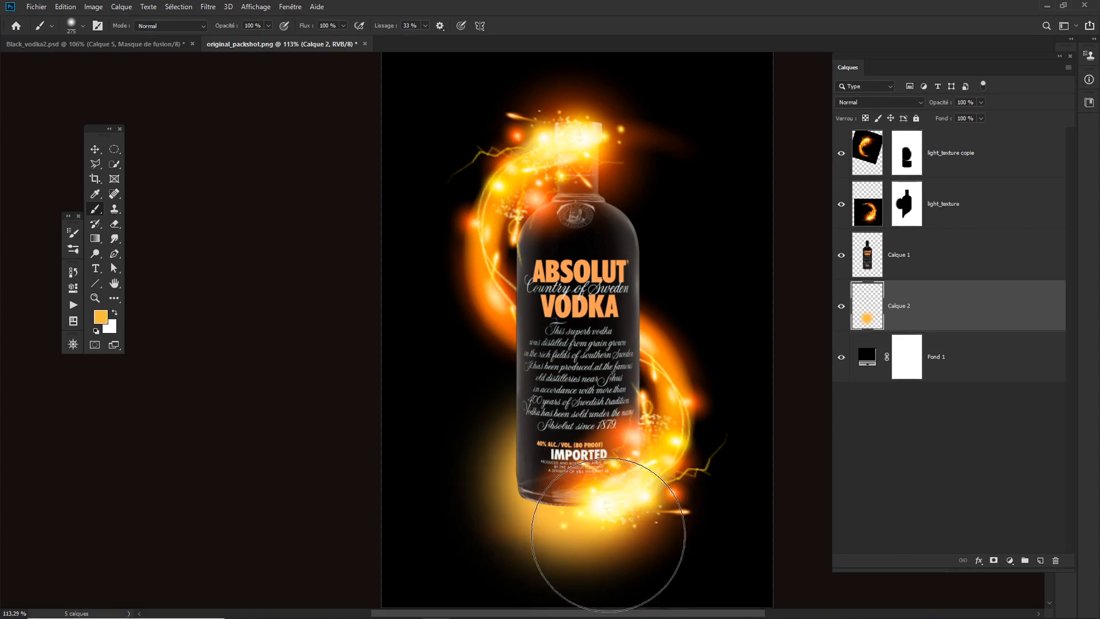
# - Flatten the orange glow to 27.27 % of its height and position it directly under the bottle's base
pyautogui.hotkey('ctrl', 't')
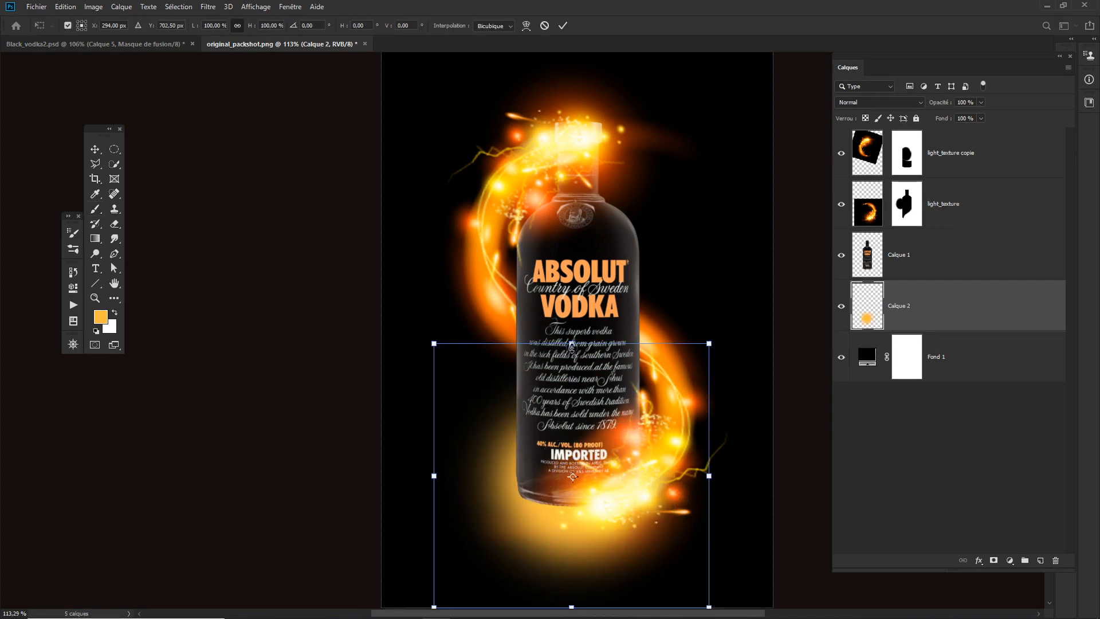
pyautogui.moveTo(572, 346); pyautogui.dragTo(603, 489)
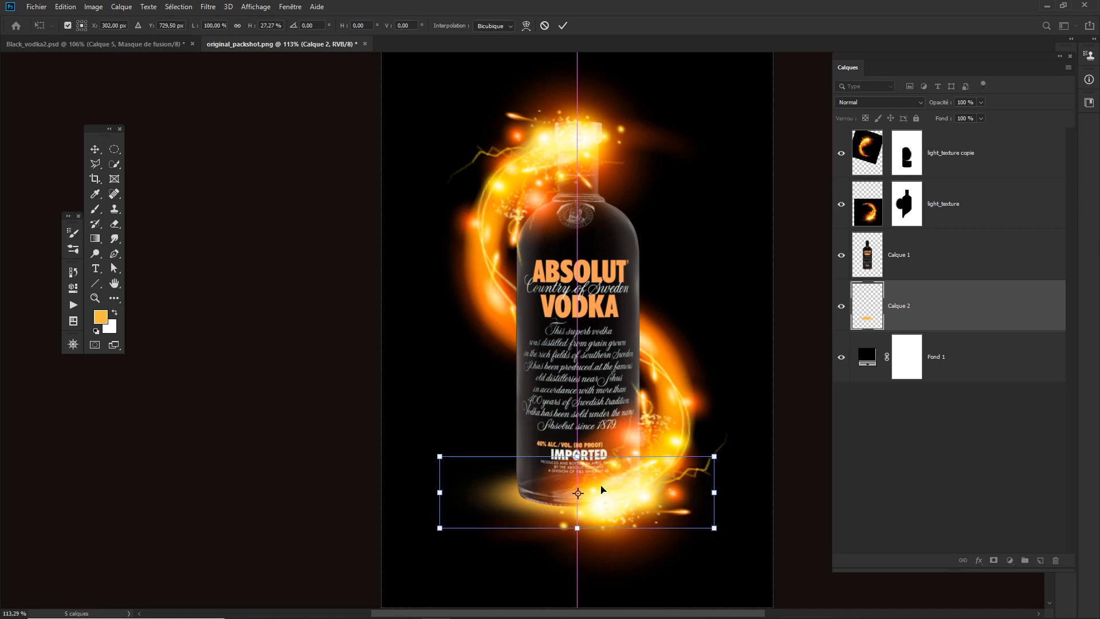
pyautogui.press('Return')
pyautogui.press('b')
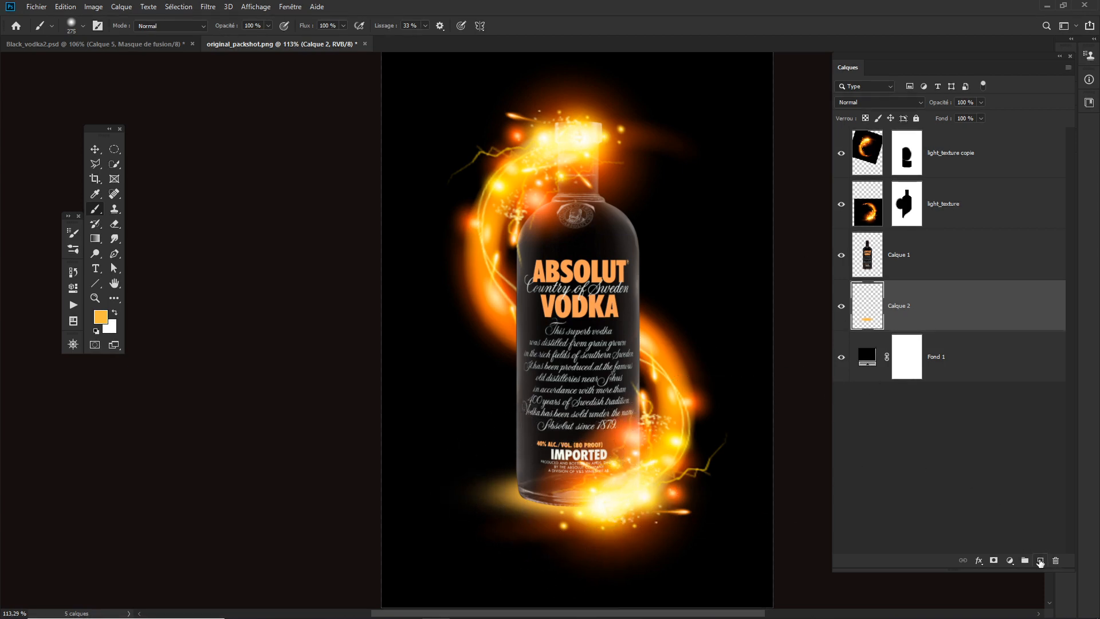
pyautogui.click(1010, 561)
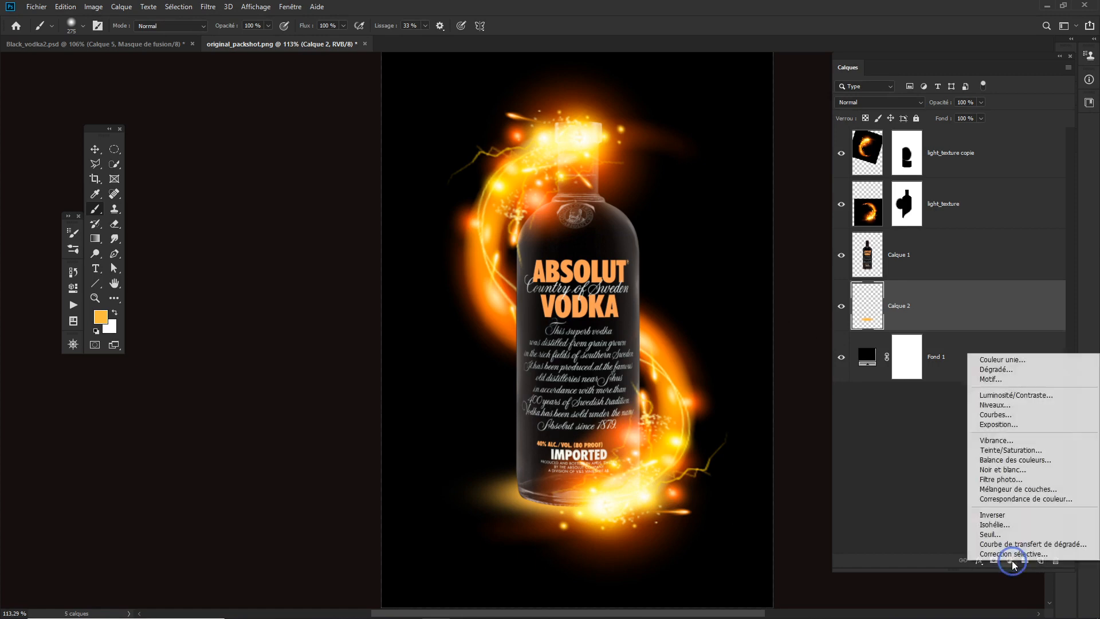
pyautogui.click(934, 358)
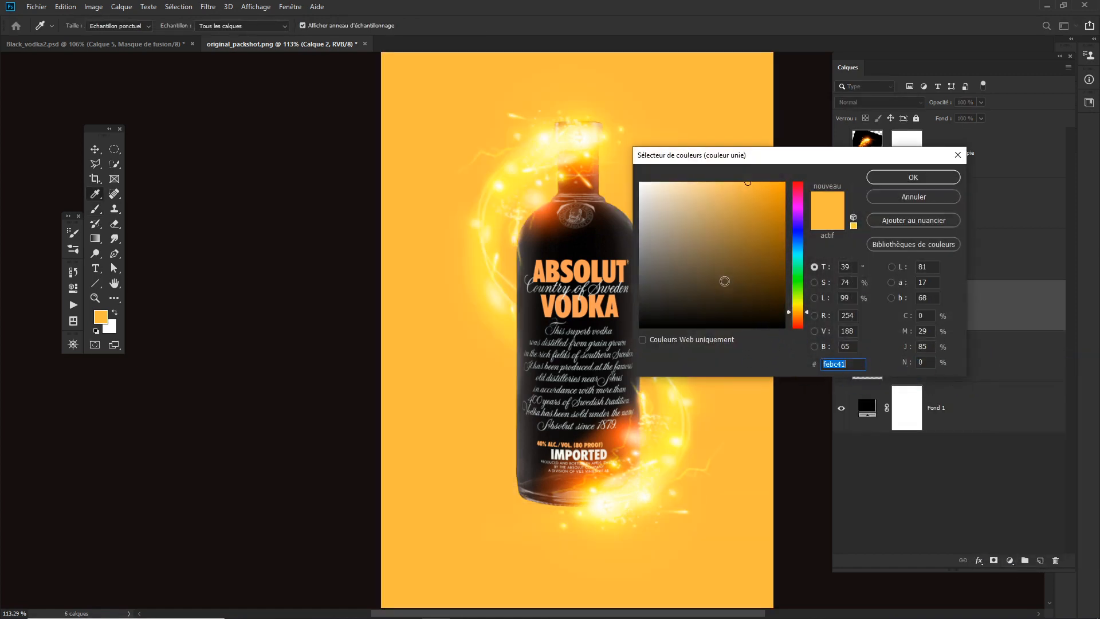
pyautogui.click(918, 198)
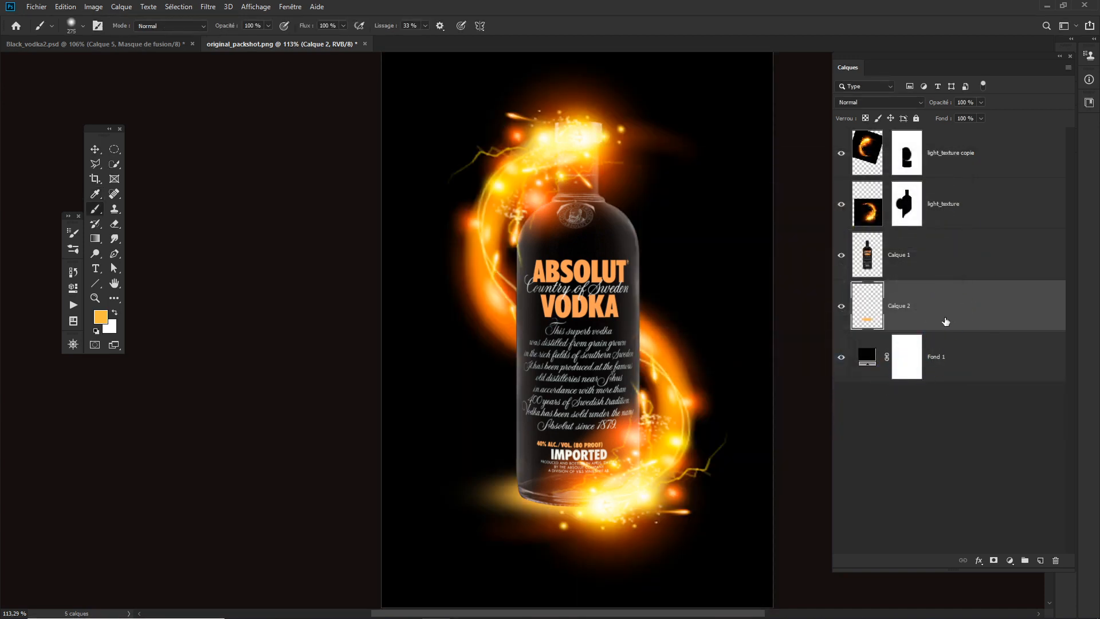
# - Paint a soft spot in a deeper orange sampled from the flame on a new layer above Calque 2, using the 275 px brush
pyautogui.click(1040, 561)
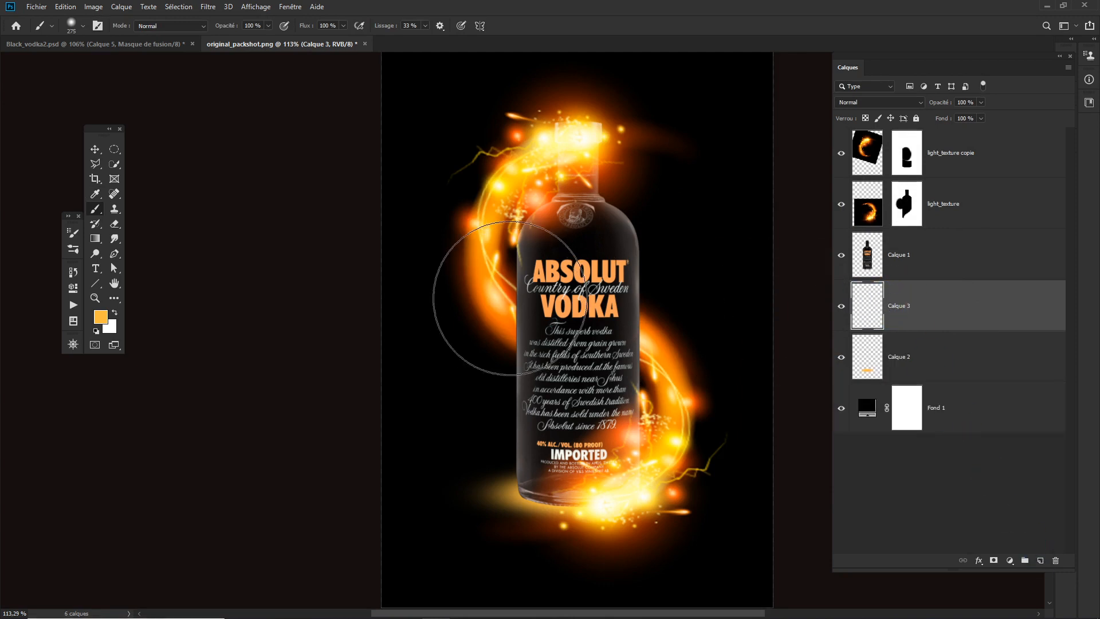
pyautogui.click(94, 191)
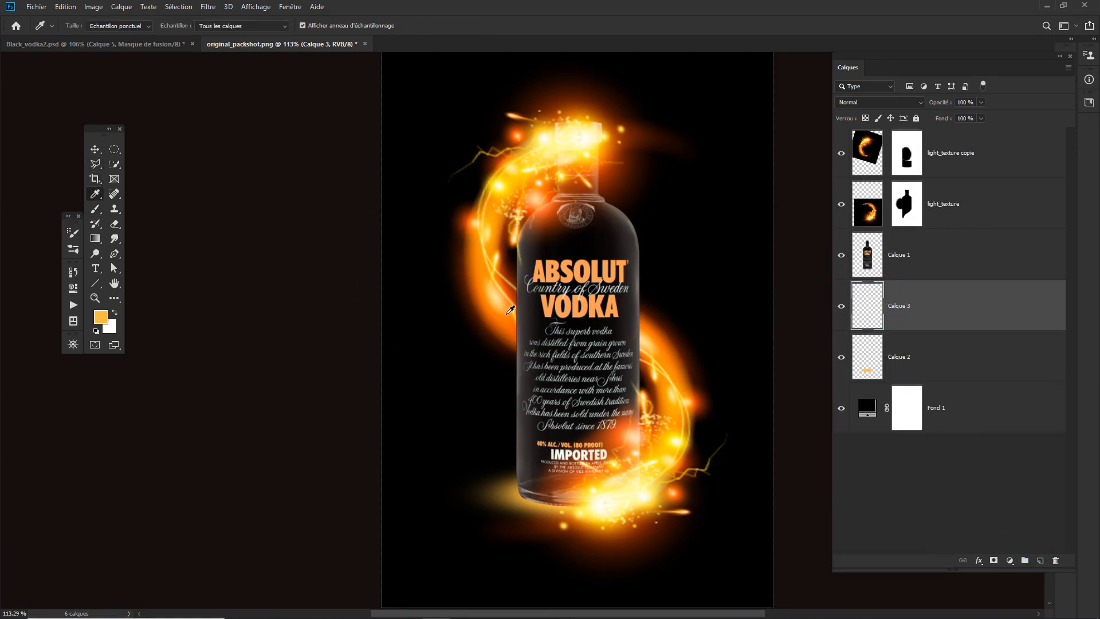
pyautogui.moveTo(510, 310); pyautogui.dragTo(508, 314)
pyautogui.press('b')
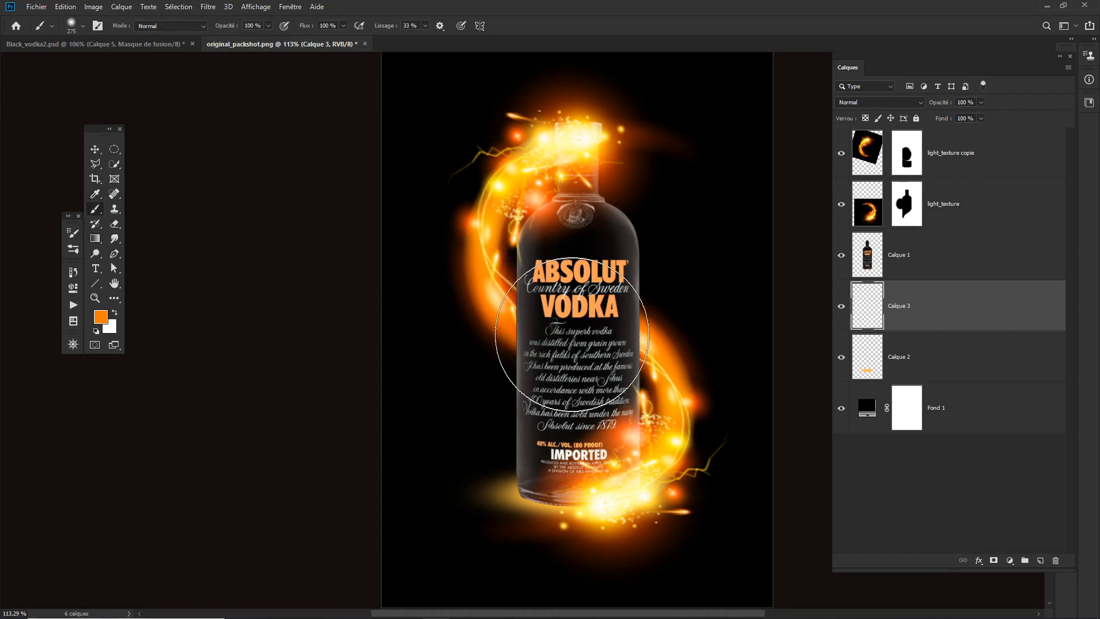
pyautogui.click(573, 336)
pyautogui.click(573, 334)
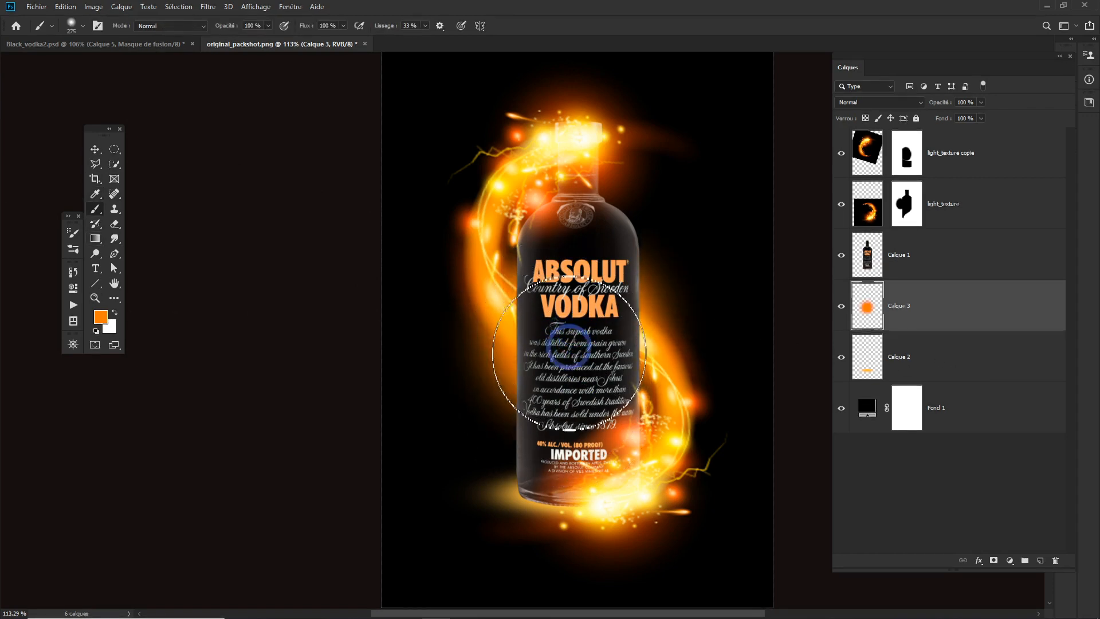
# - Stretch the Calque 3 spot to 140.05 % width and 27.75 % height, and place it beneath the bottle's base
pyautogui.hotkey('ctrl', 't')
pyautogui.moveTo(573, 198); pyautogui.dragTo(576, 306)
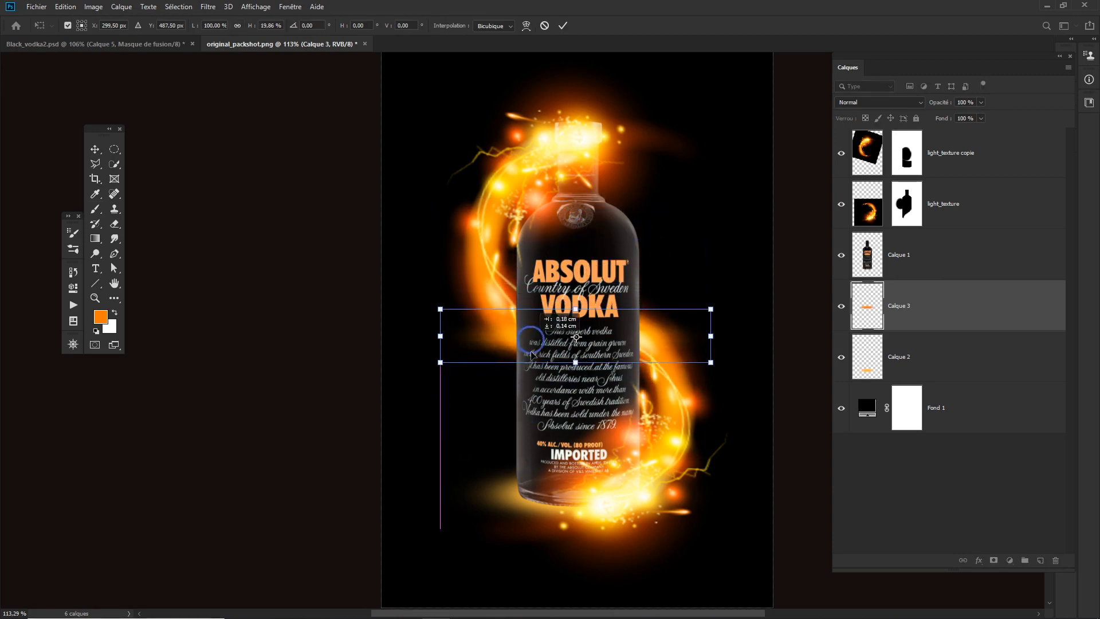
pyautogui.moveTo(701, 335); pyautogui.dragTo(736, 494)
pyautogui.moveTo(593, 463); pyautogui.dragTo(586, 456)
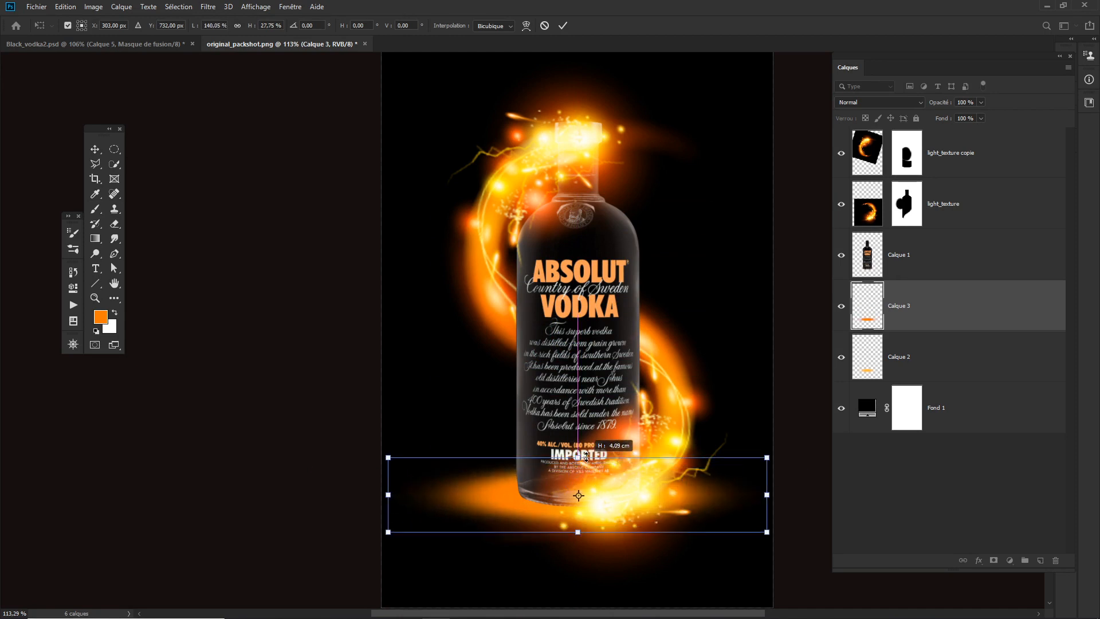
pyautogui.press('Return')
pyautogui.press('b')
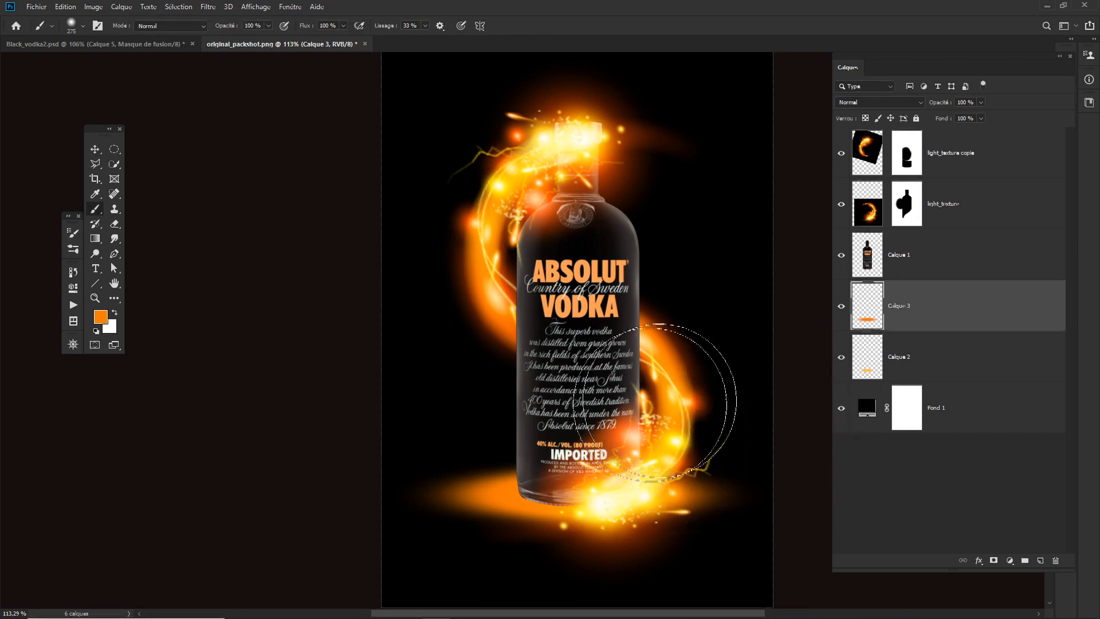
# - Move Calque 2 above Calque 3, scale the Calque 3 glow to 74.29 %, and check it with both light_texture layers temporarily hidden
pyautogui.moveTo(938, 355); pyautogui.dragTo(940, 289)
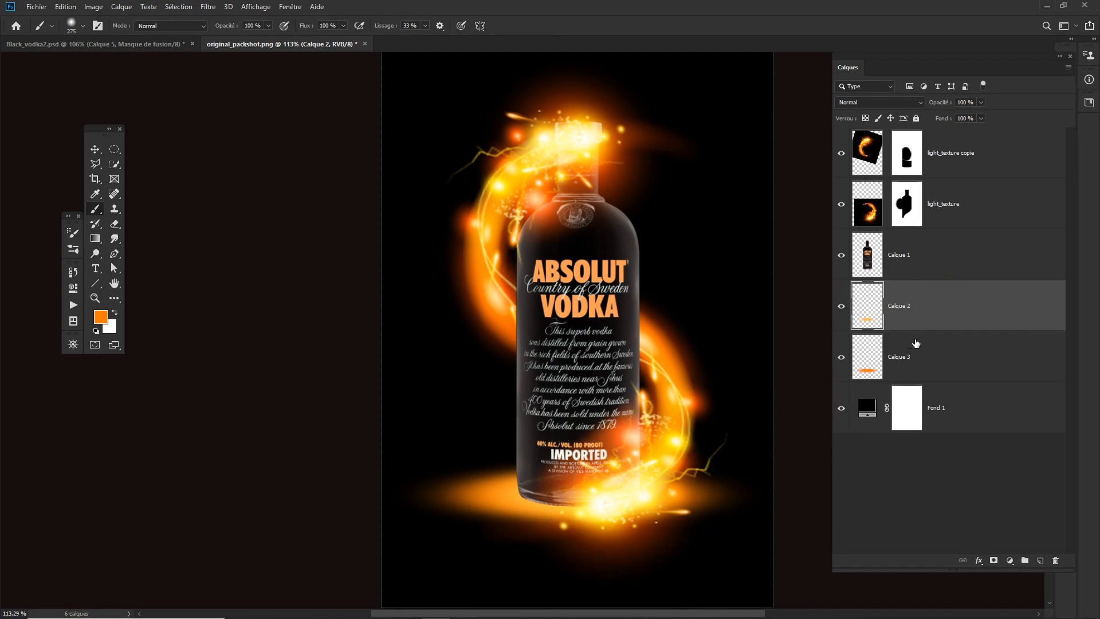
pyautogui.click(870, 375)
pyautogui.hotkey('ctrl', 't')
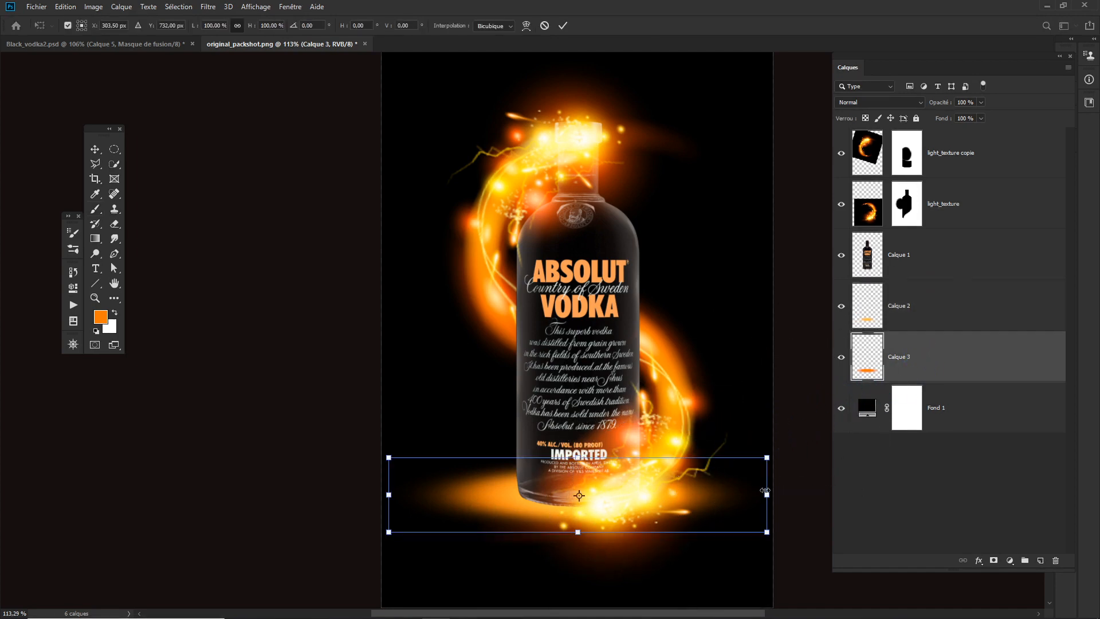
pyautogui.moveTo(765, 491); pyautogui.dragTo(718, 494)
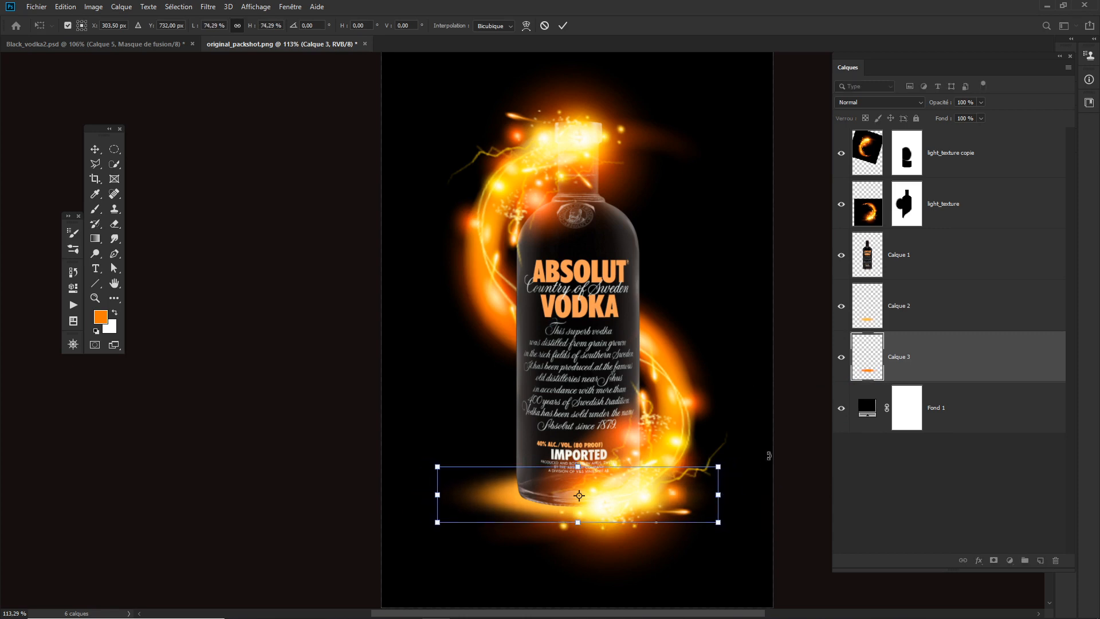
pyautogui.press('Return')
pyautogui.press('b')
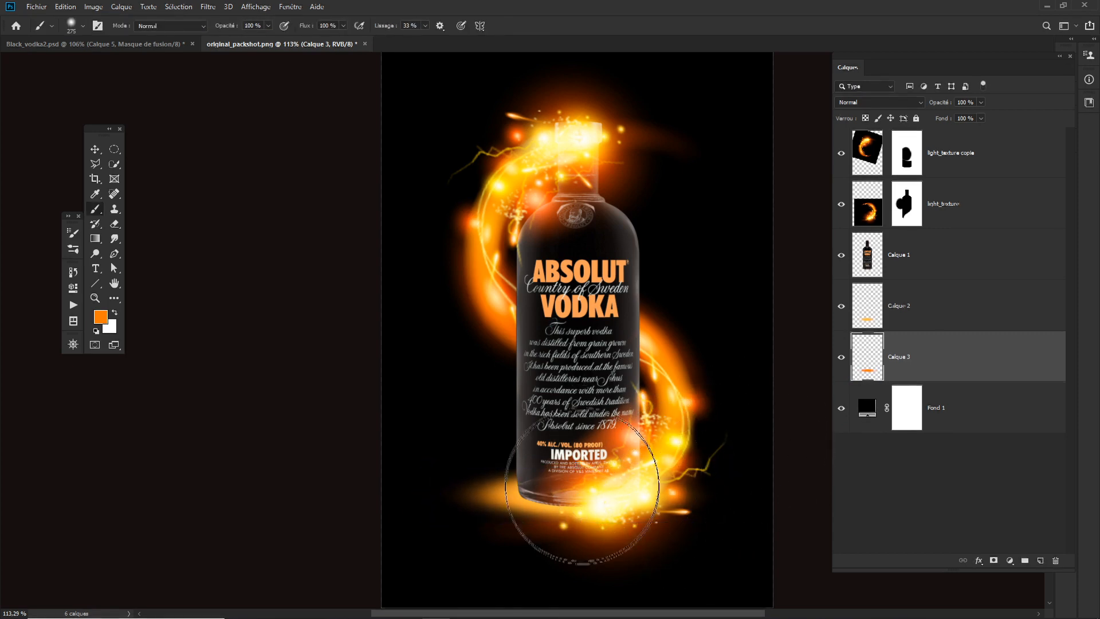
pyautogui.moveTo(842, 207); pyautogui.dragTo(842, 152)
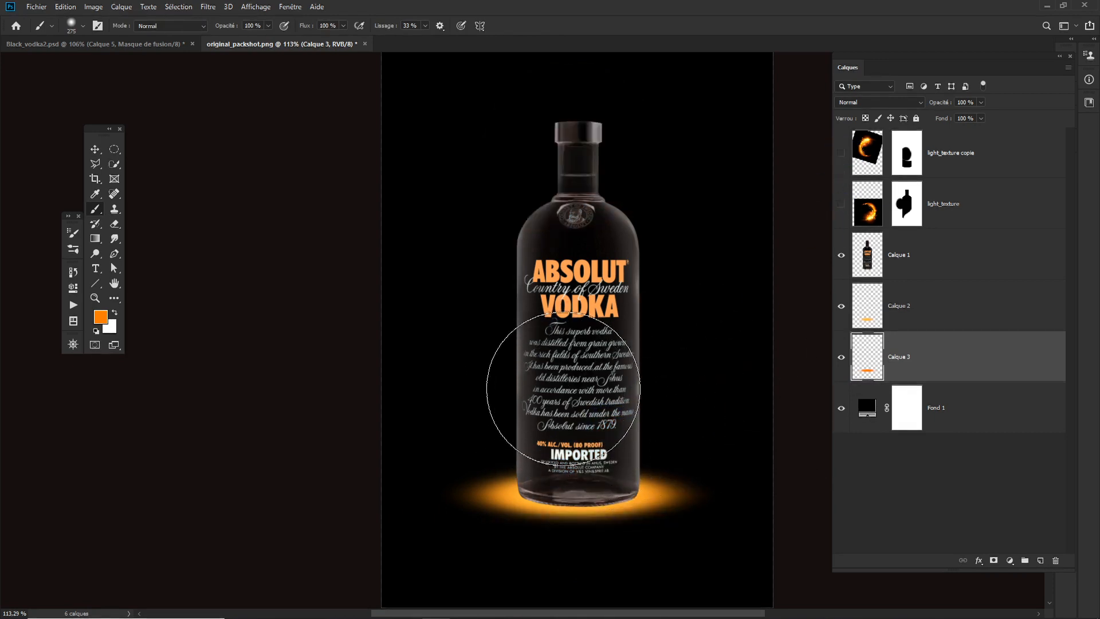
pyautogui.moveTo(841, 207); pyautogui.dragTo(841, 167)
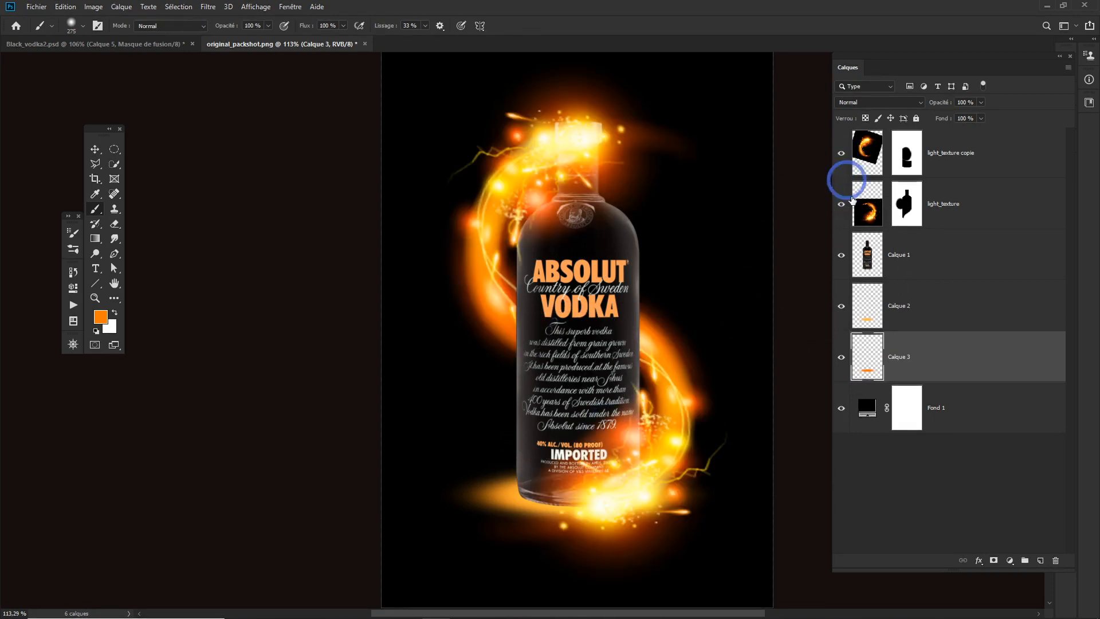
# - Group the two glow layers, Calque 2 and Calque 3
pyautogui.click(935, 324)
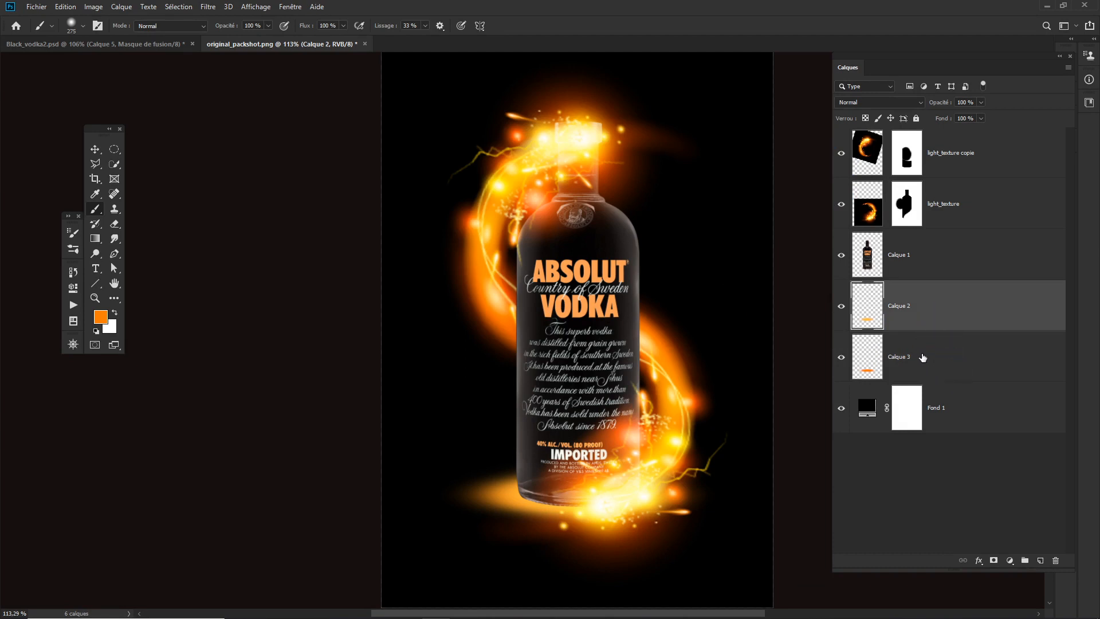
pyautogui.keyDown('shift'); pyautogui.click(932, 330); pyautogui.keyUp('shift')
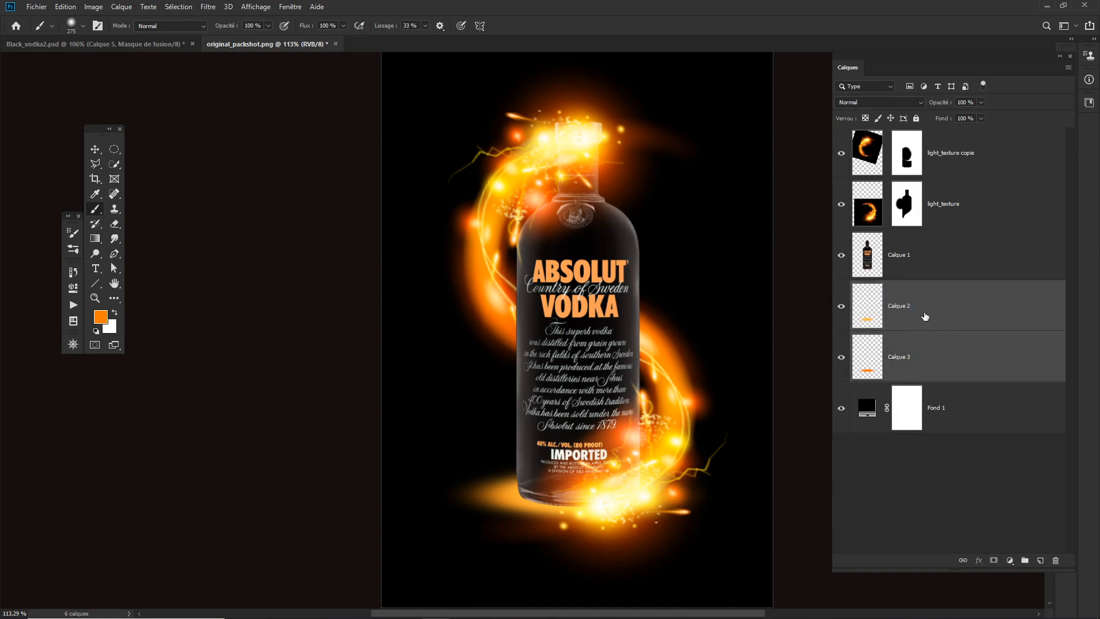
pyautogui.click(1026, 562)
pyautogui.click(884, 287)
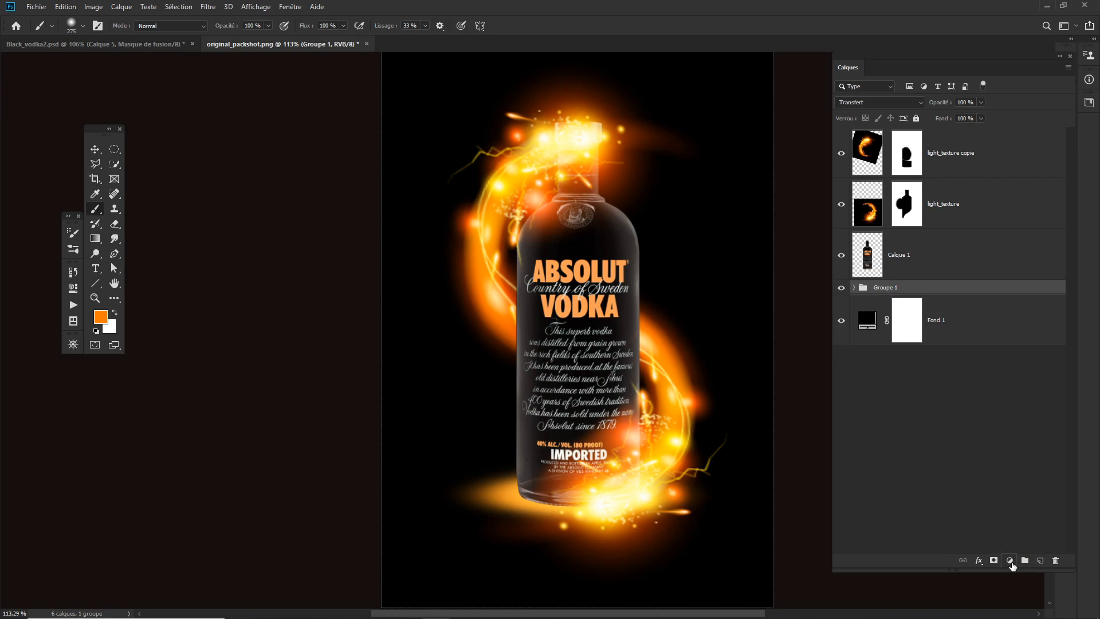
# - Add a Hue/Saturation adjustment clipped to Groupe 1, with hue -45 and saturation +14
pyautogui.click(1011, 562)
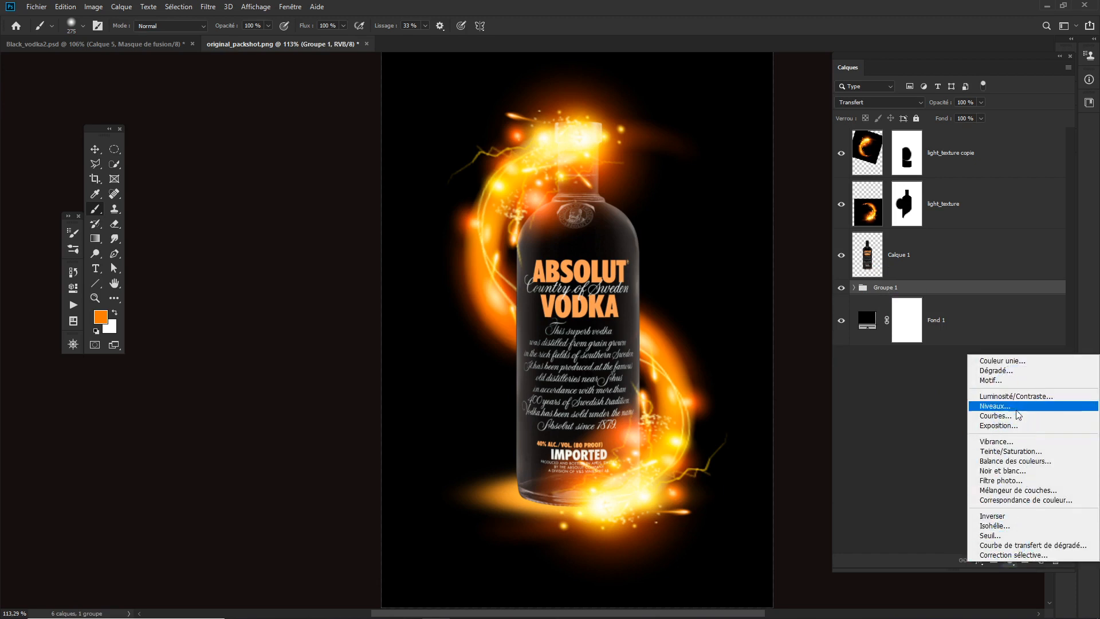
pyautogui.click(1001, 453)
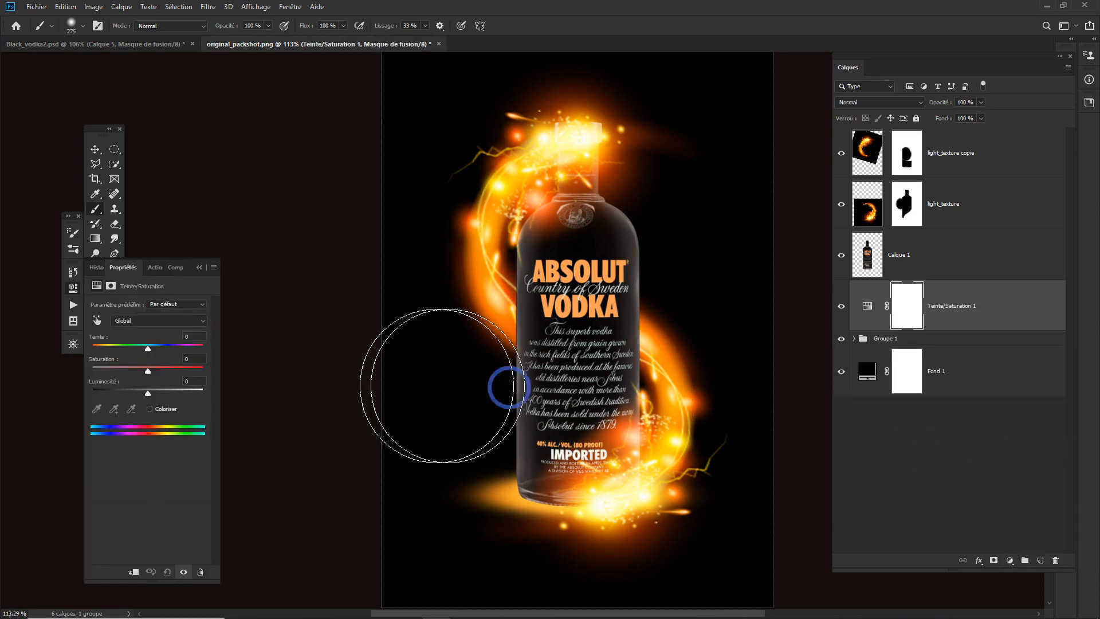
pyautogui.click(134, 572)
pyautogui.moveTo(139, 346); pyautogui.dragTo(149, 373)
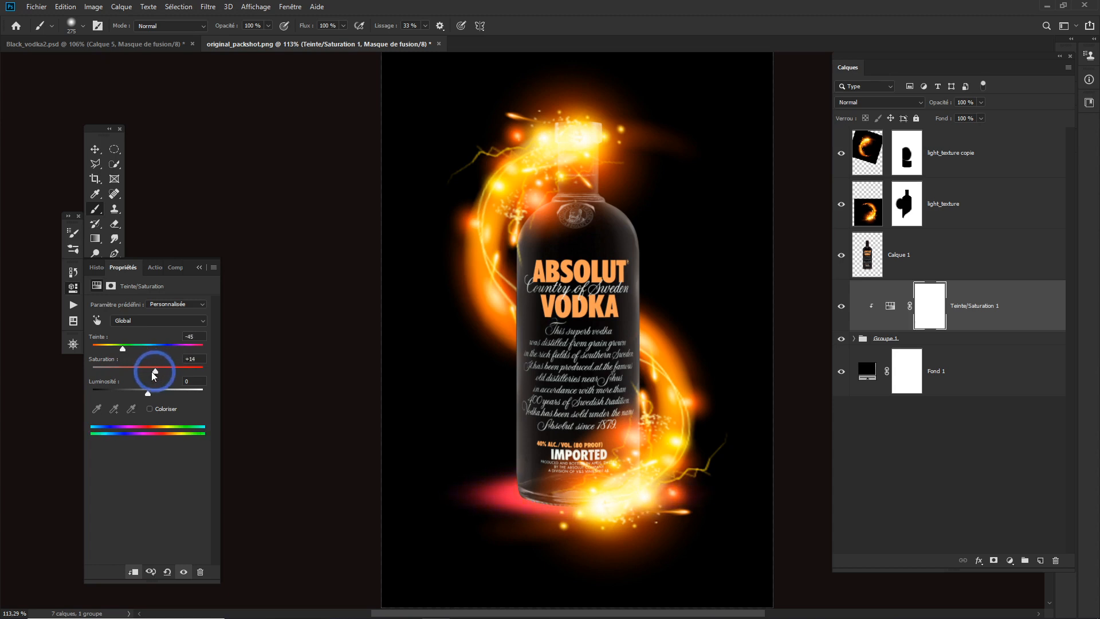
pyautogui.click(200, 267)
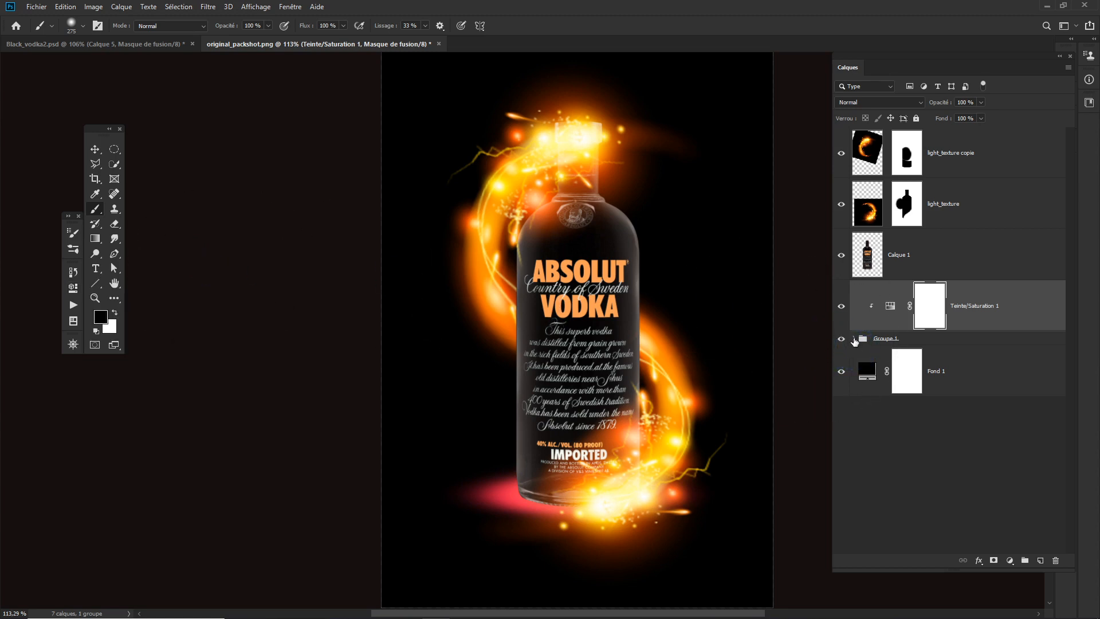
pyautogui.click(854, 338)
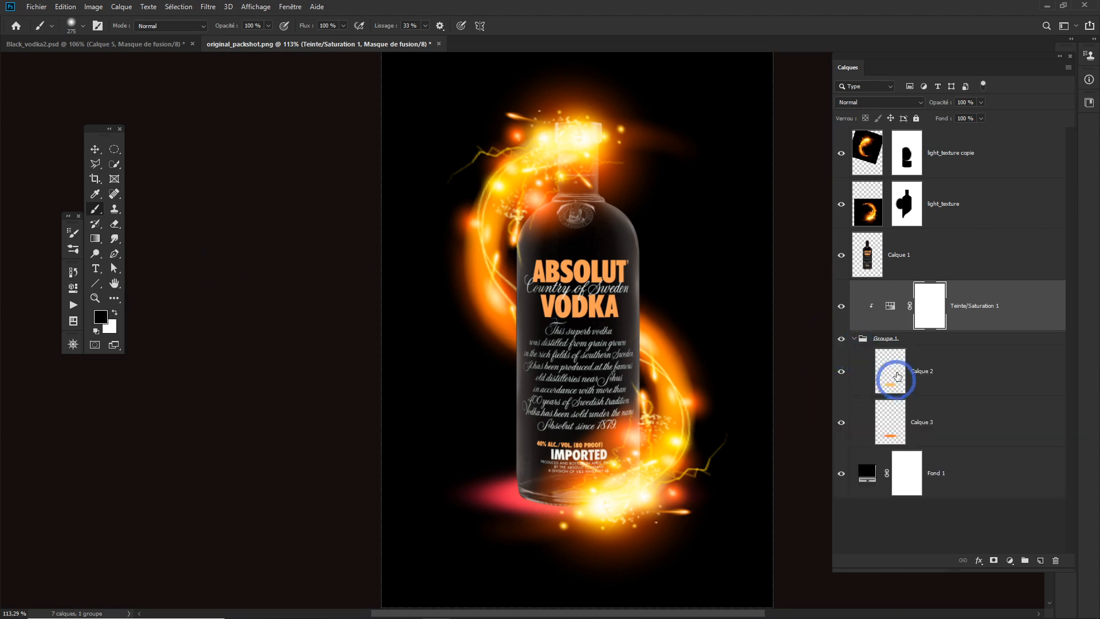
pyautogui.click(854, 339)
pyautogui.click(891, 306)
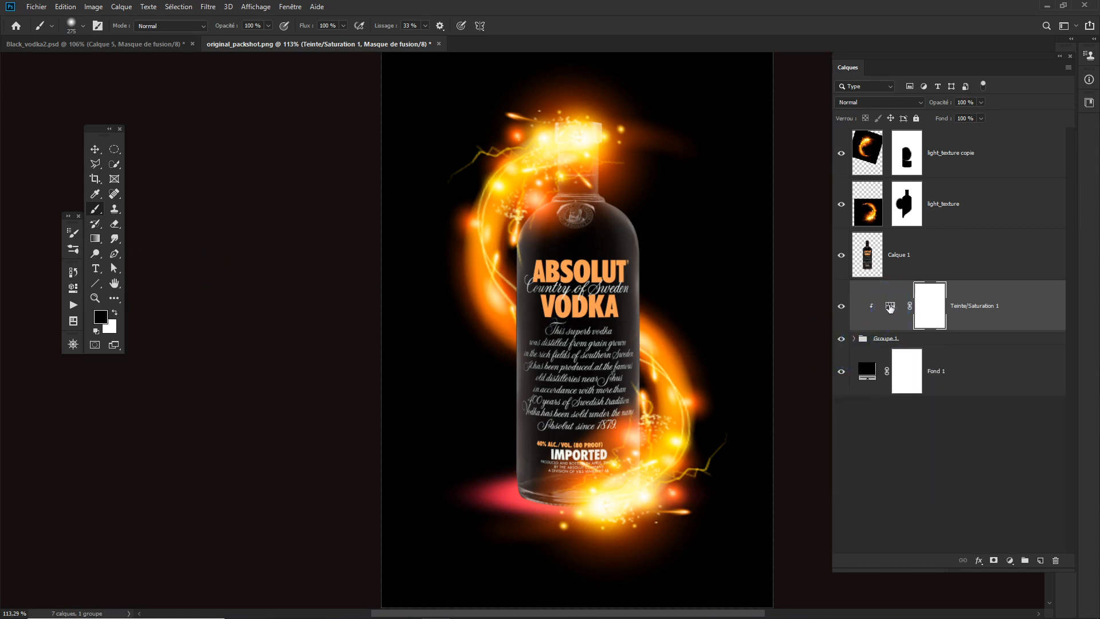
pyautogui.moveTo(894, 308); pyautogui.dragTo(1034, 568)
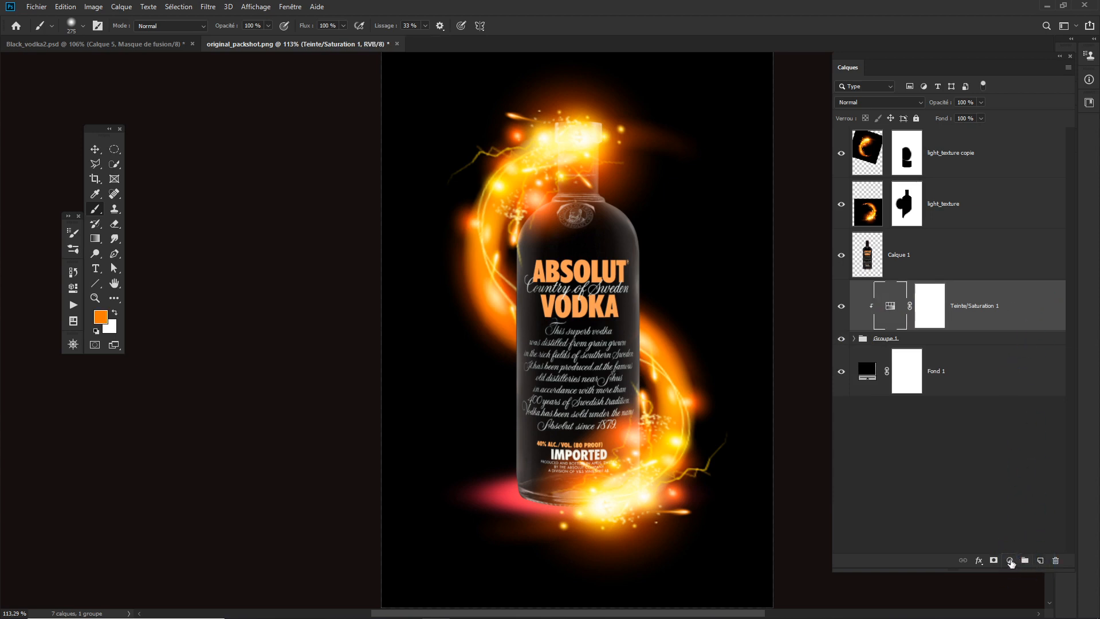
# - Add a Curves adjustment layer above Groupe 1 and delete the Teinte/Saturation 1 adjustment
pyautogui.click(1010, 562)
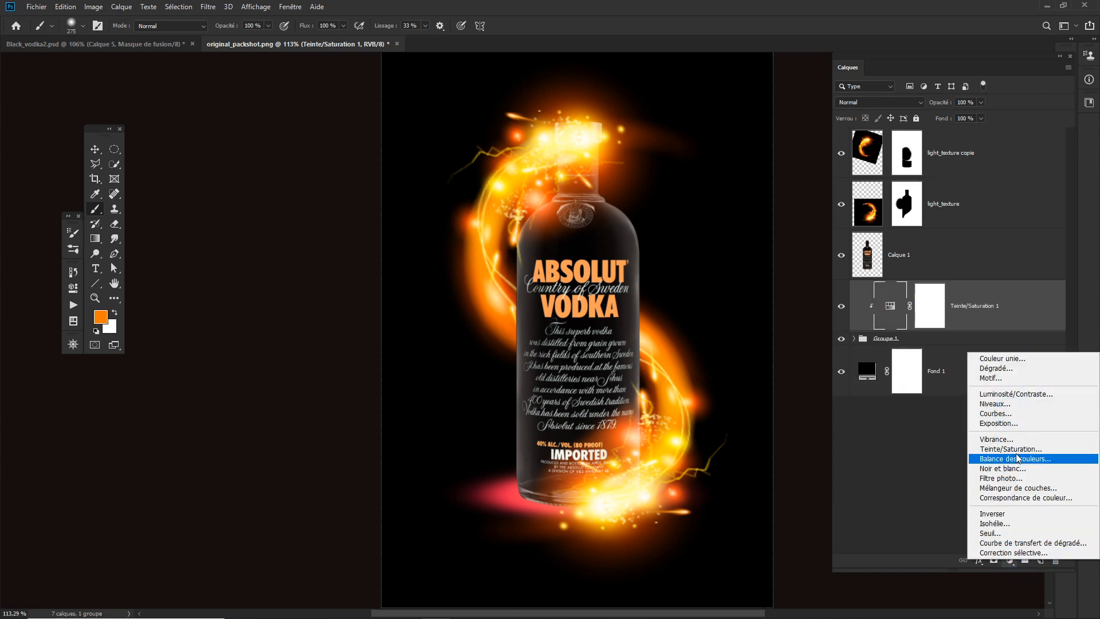
pyautogui.click(1008, 414)
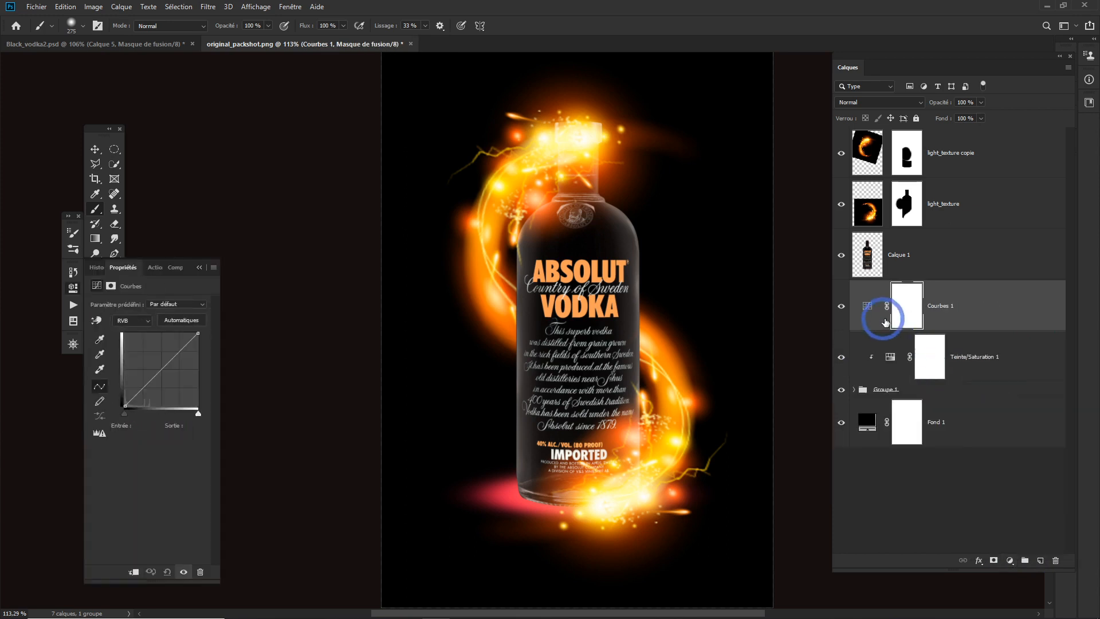
pyautogui.click(996, 373)
pyautogui.press('Delete')
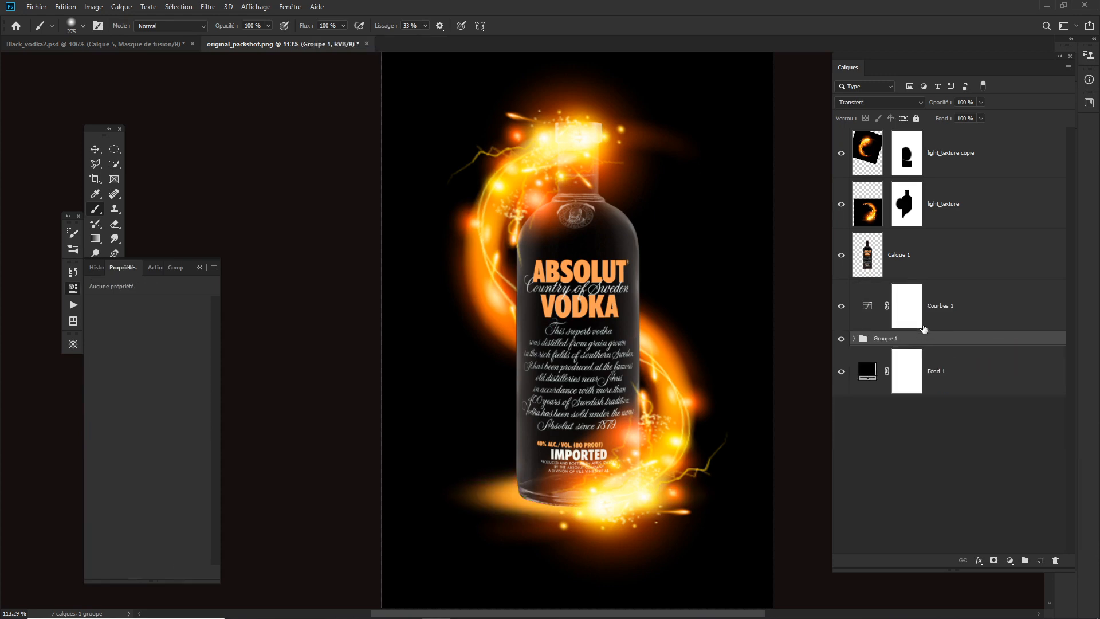
# - Clip the Courbes 1 adjustment to Groupe 1 and pull its RGB curve down at input 166 to deepen the orange glow
pyautogui.click(872, 307)
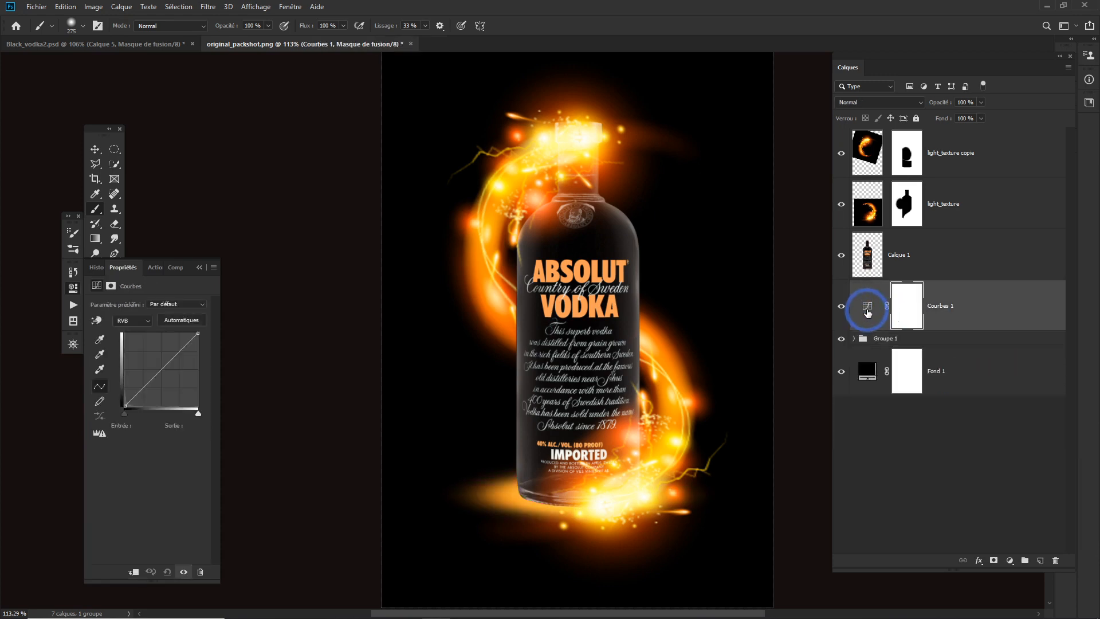
pyautogui.click(135, 572)
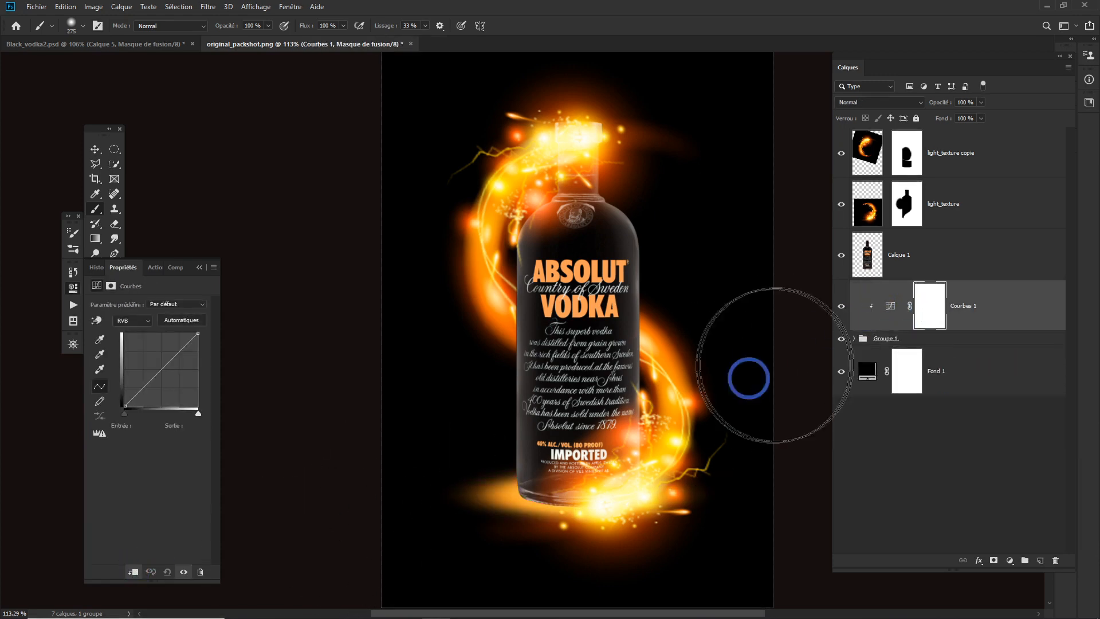
pyautogui.click(891, 306)
pyautogui.moveTo(157, 368)
pyautogui.mouseDown()
pyautogui.moveTo(156, 345)
pyautogui.moveTo(143, 359)
pyautogui.moveTo(157, 386)
pyautogui.moveTo(172, 392)
pyautogui.moveTo(173, 374)
pyautogui.mouseUp()
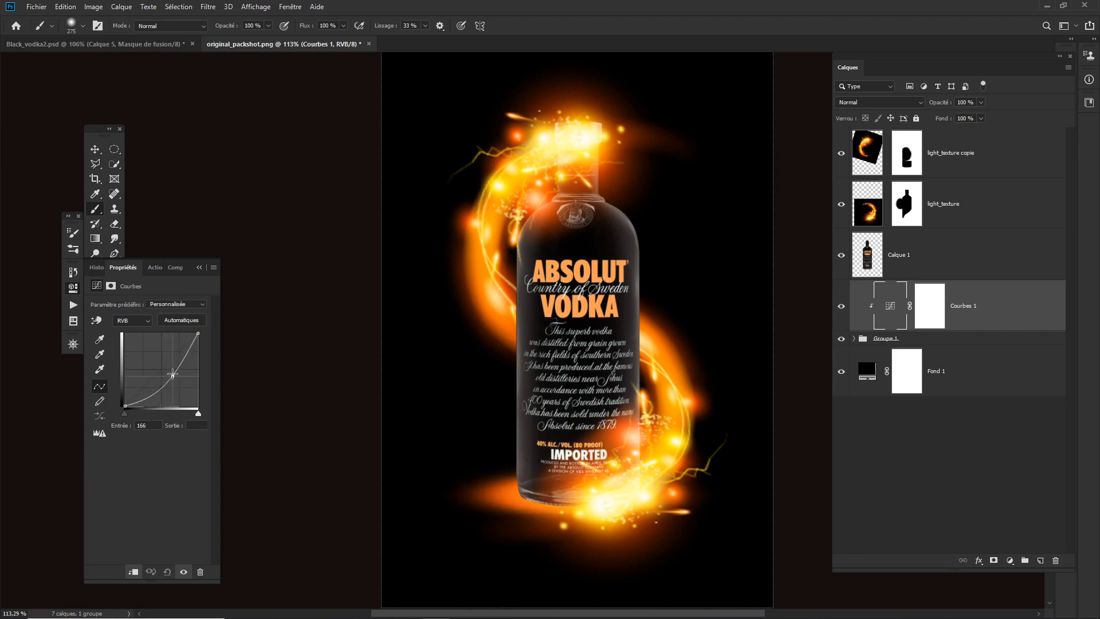
pyautogui.click(200, 267)
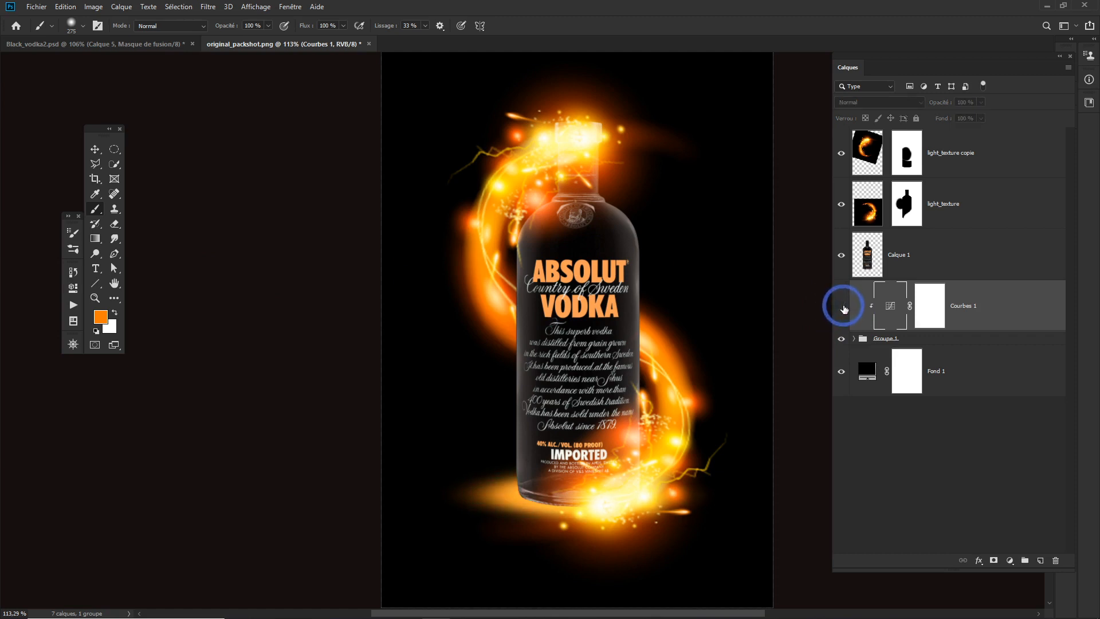
pyautogui.click(841, 307)
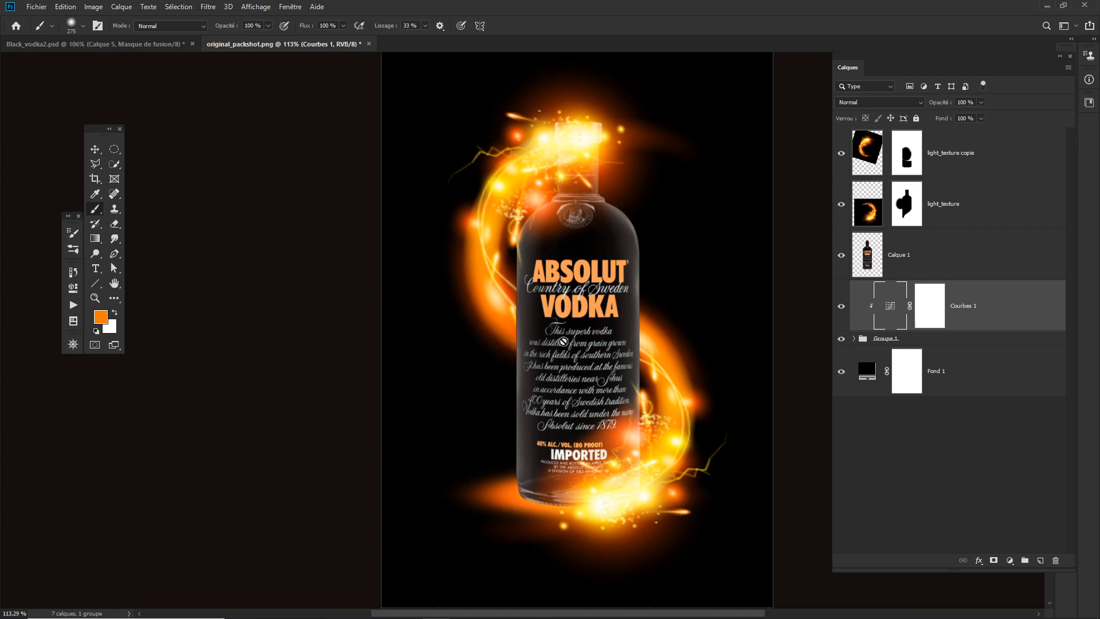
# - Preview the finished composition in full-screen mode with all interface panels hidden
pyautogui.press('Tab')
pyautogui.press('f')
pyautogui.press('f')
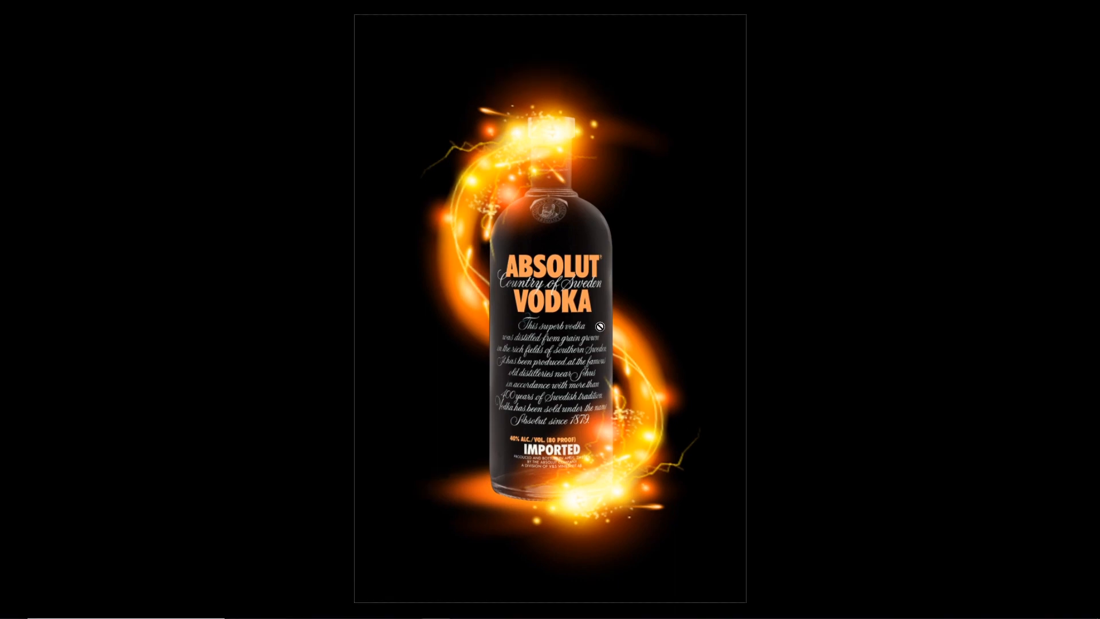